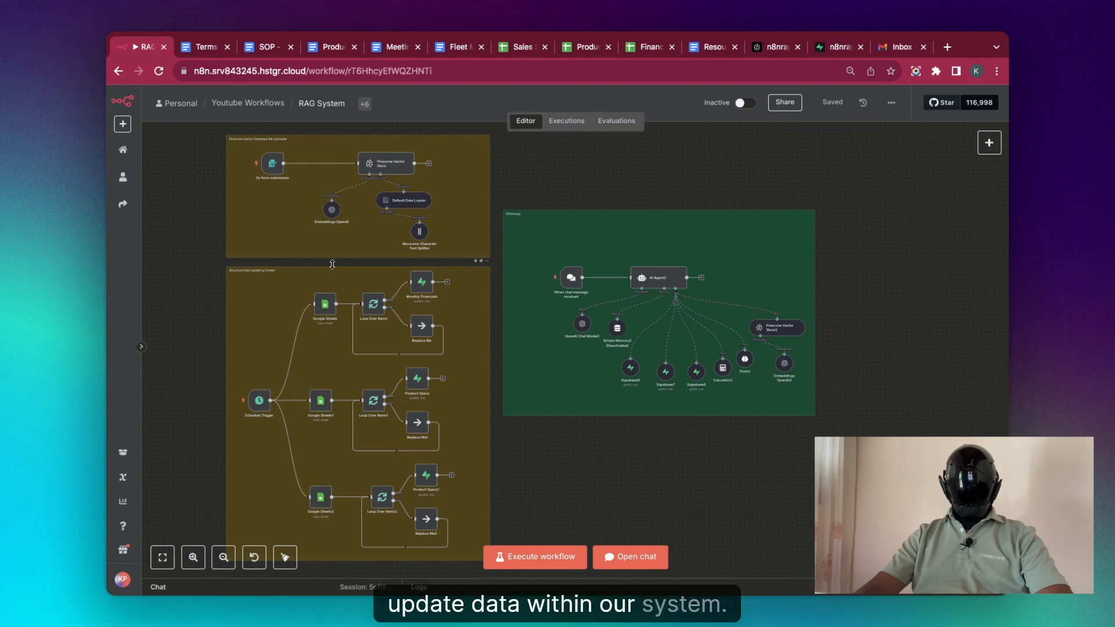
Review the SOP, Terms, Product, Meeting Minutes and Fleet contract docs, then the Sales Summaries sheet
{"action": "left_click", "coordinate": [271, 54]}
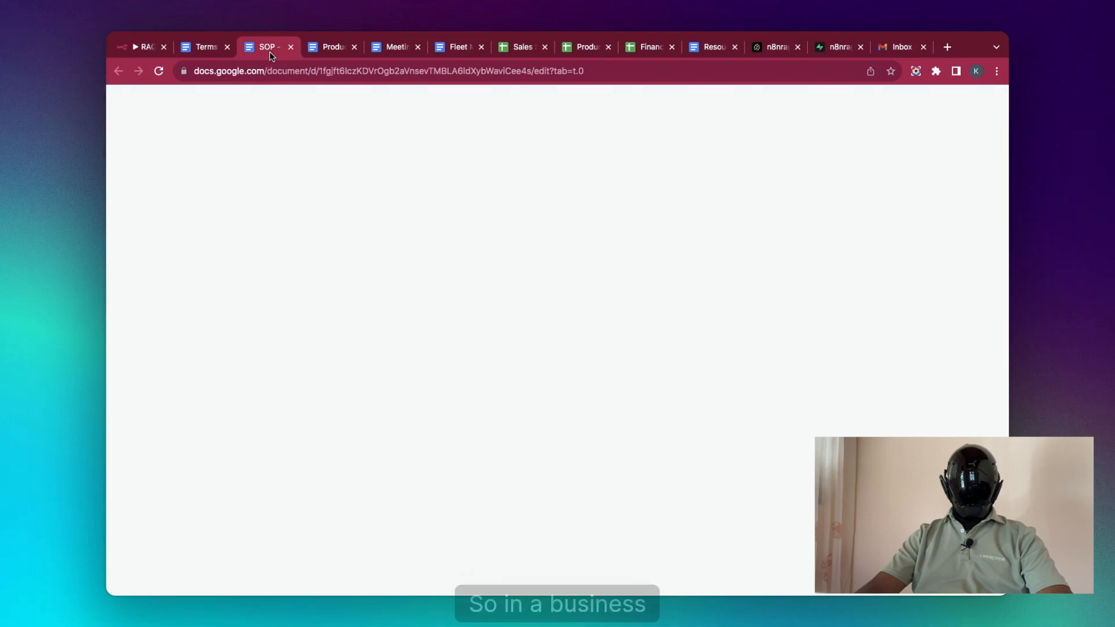
{"action": "left_click", "coordinate": [196, 52]}
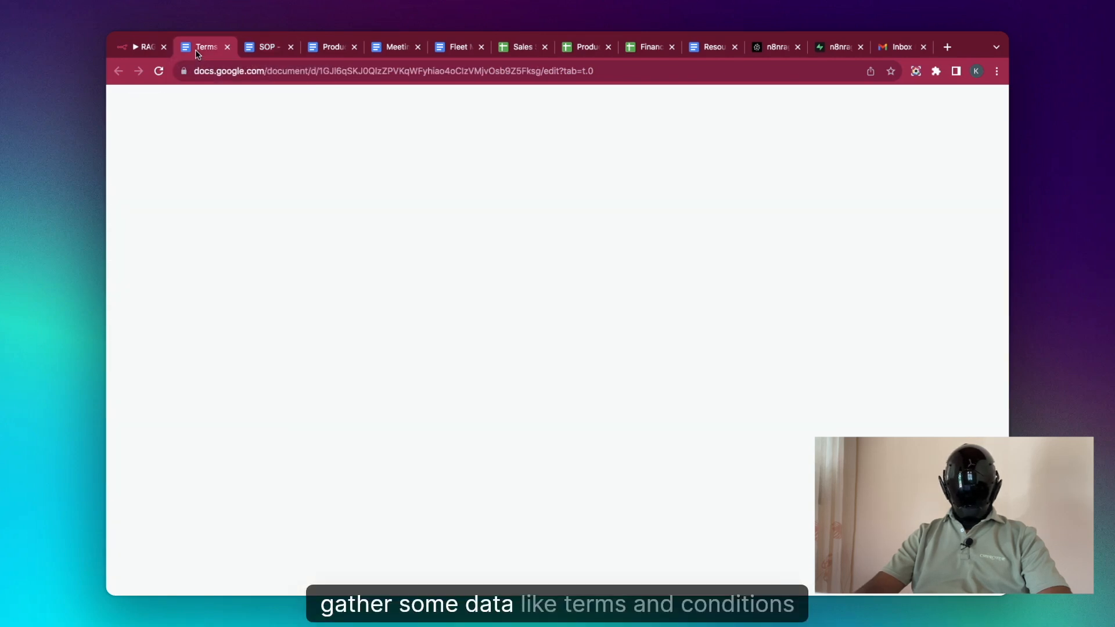
{"action": "left_click", "coordinate": [262, 50]}
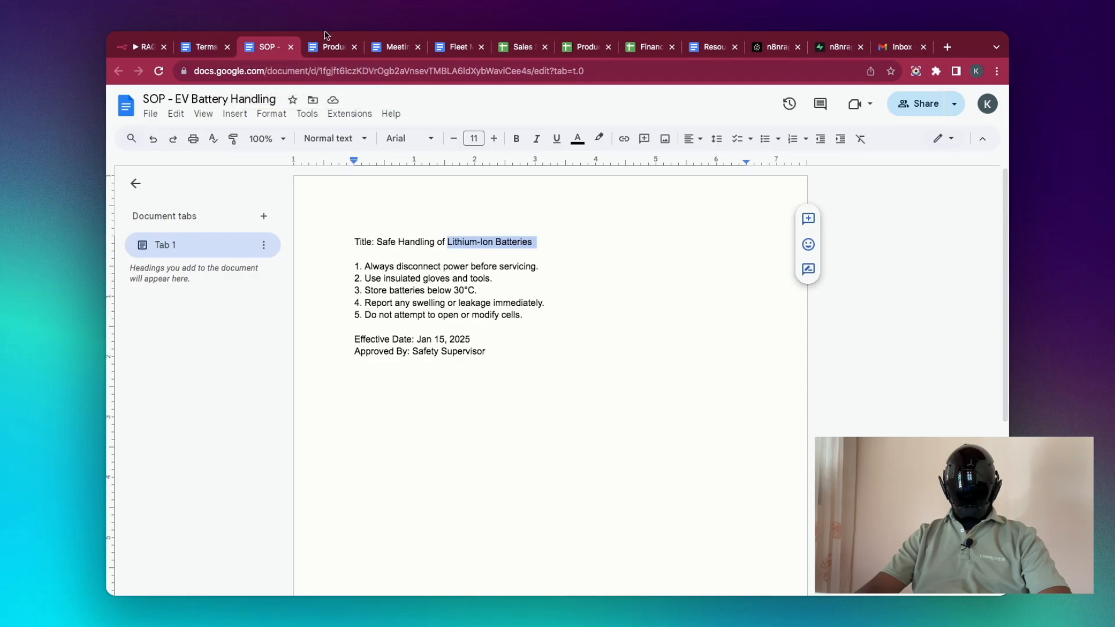
{"action": "left_click", "coordinate": [330, 50]}
{"action": "left_click", "coordinate": [378, 54]}
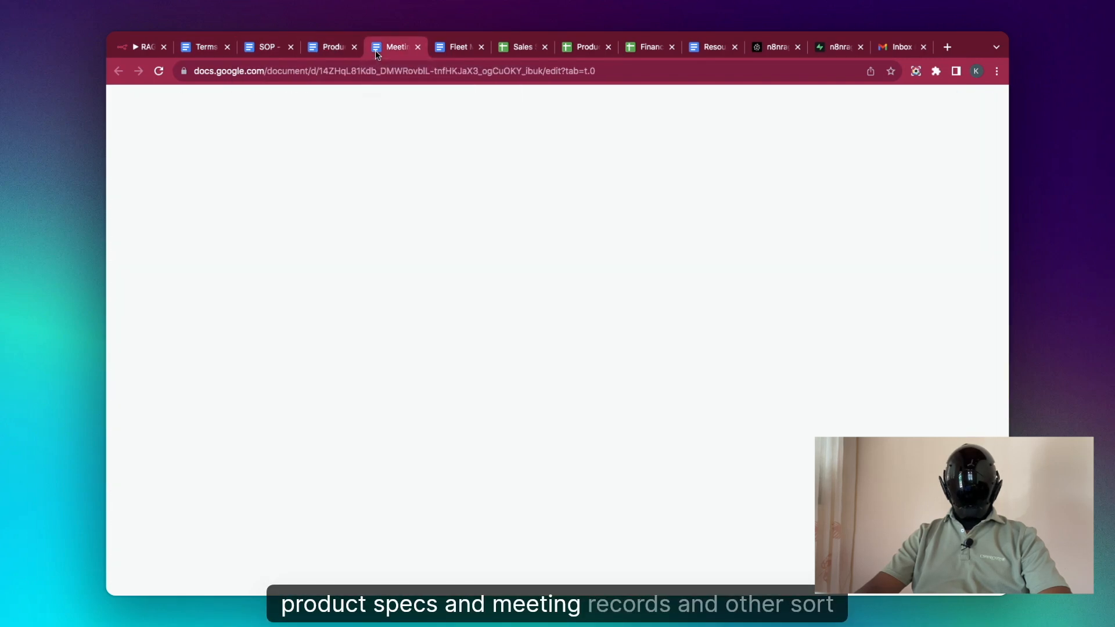
{"action": "left_click", "coordinate": [451, 53]}
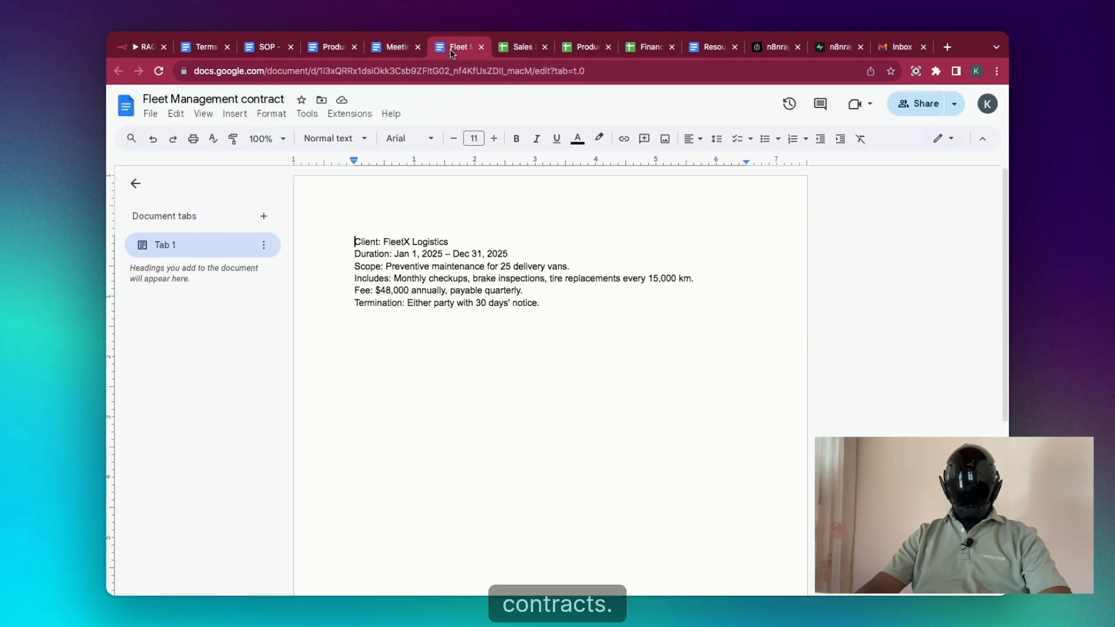
{"action": "left_click", "coordinate": [511, 51]}
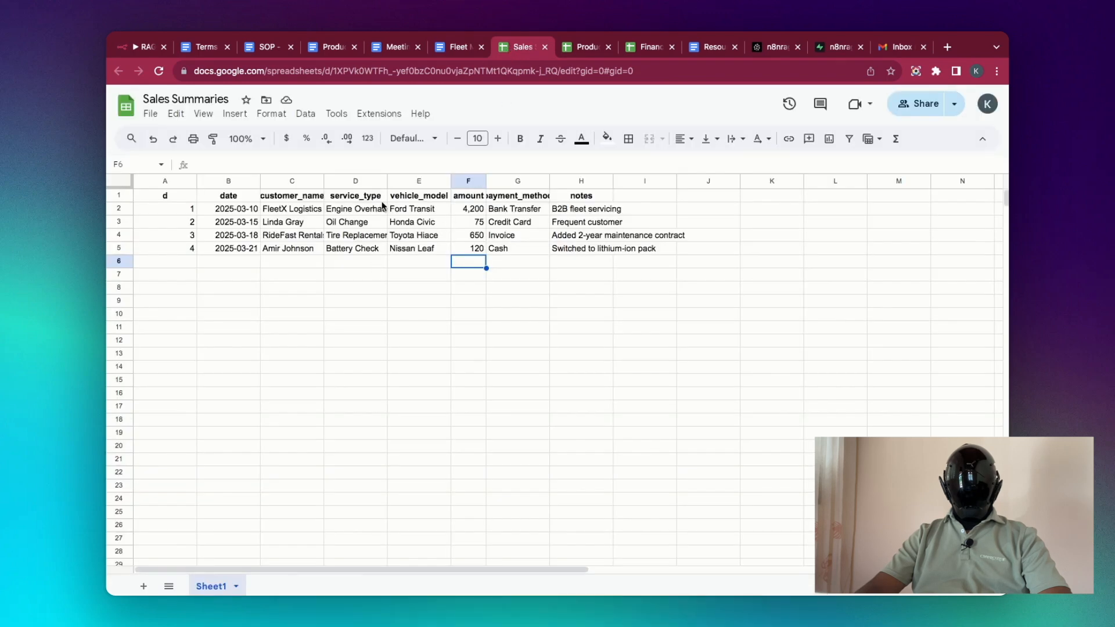
View the Product Specs and Financial Reports spreadsheets, then go back to the RAG System workflow
{"action": "left_click", "coordinate": [598, 51]}
{"action": "left_click", "coordinate": [636, 50]}
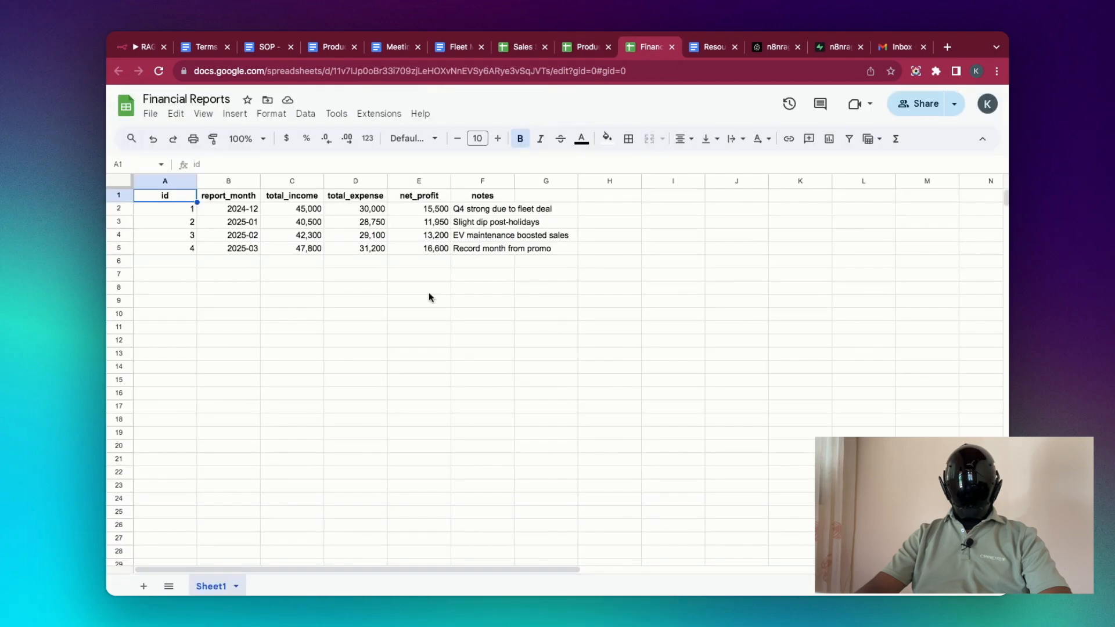
{"action": "left_click", "coordinate": [153, 51]}
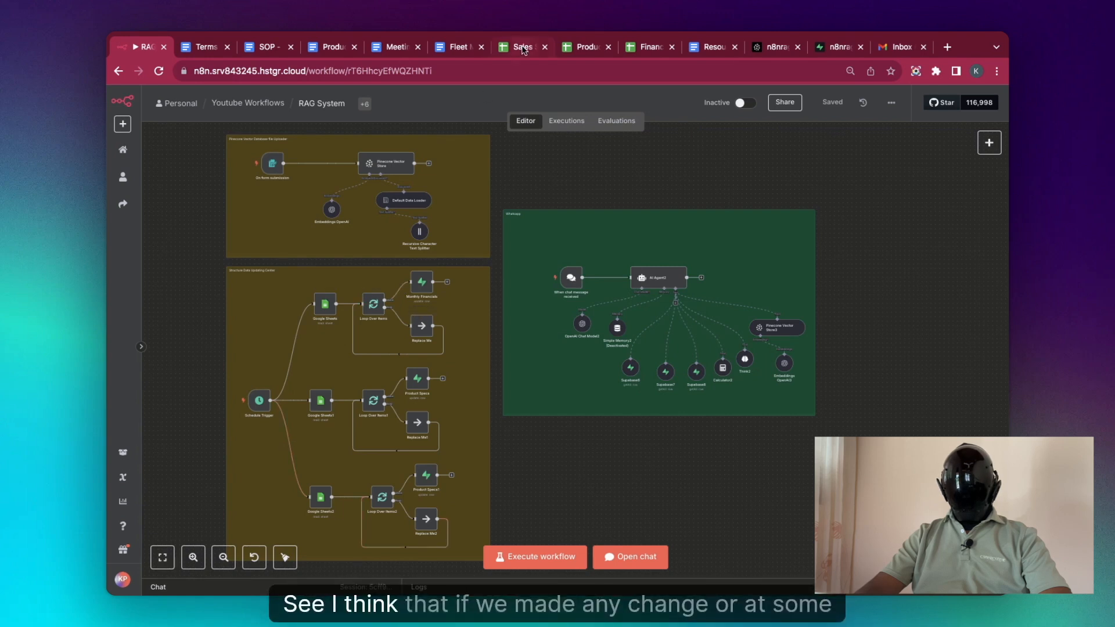
Change the Oil Change amount in Sales Summaries cell F3 from 75 to 85
{"action": "left_click", "coordinate": [522, 47]}
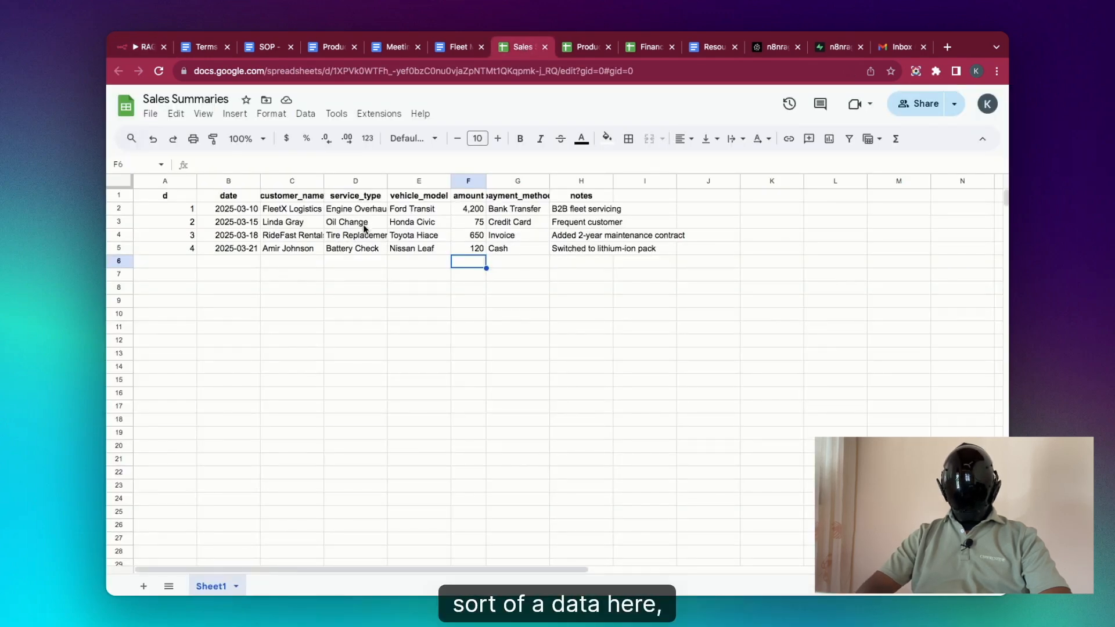
{"action": "left_click", "coordinate": [473, 223]}
{"action": "key", "text": "Delete"}
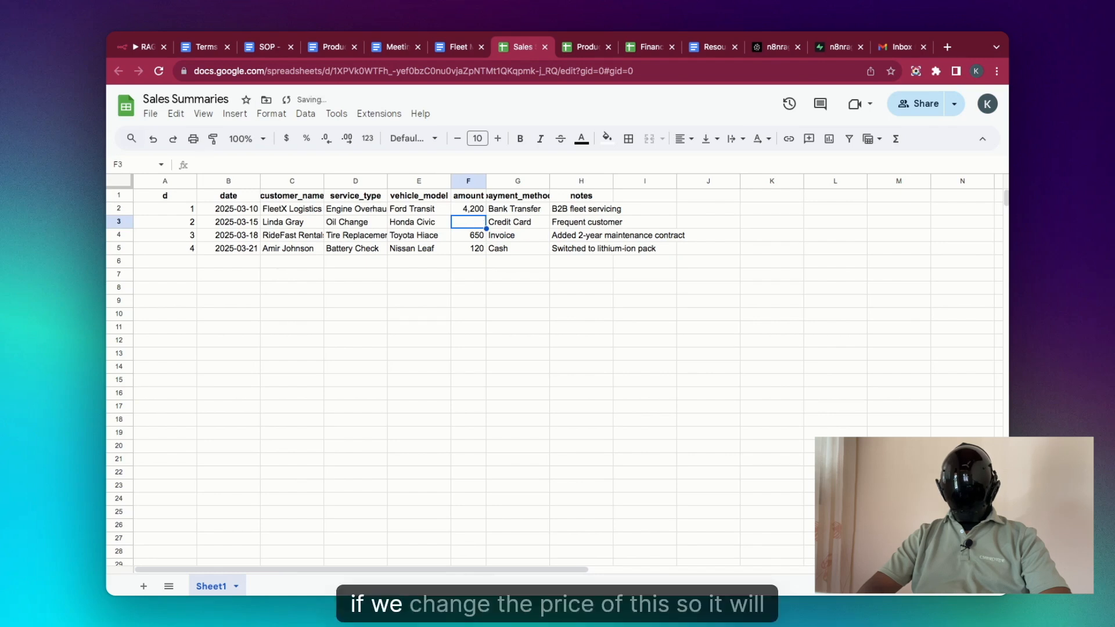
{"action": "type", "text": "85"}
{"action": "key", "text": "Return"}
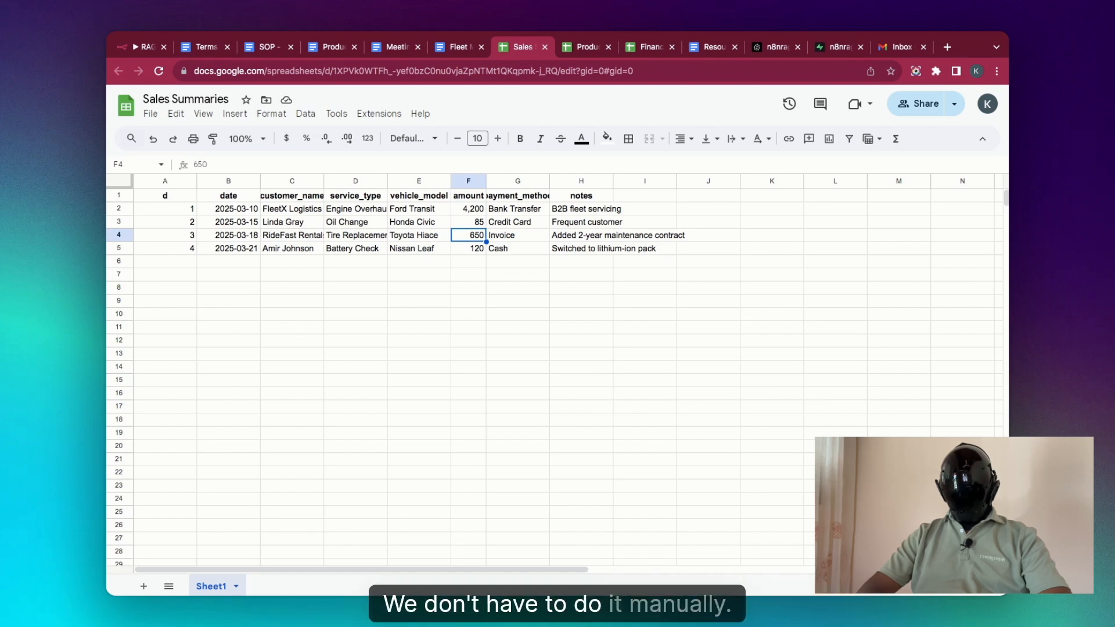
{"action": "left_click", "coordinate": [129, 50]}
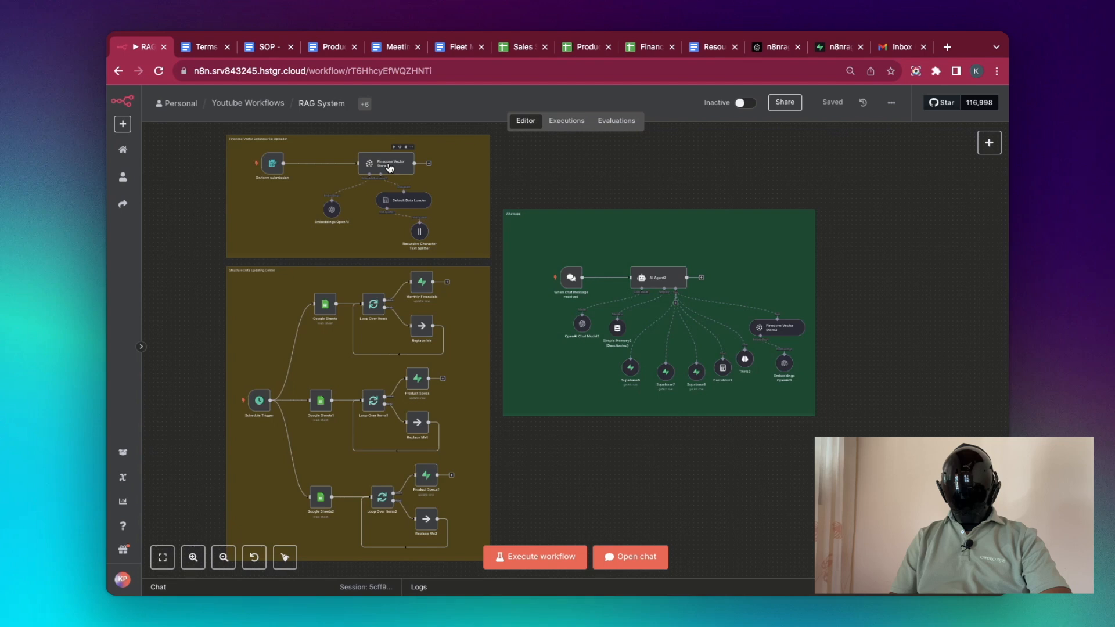
Start a test run of the Vector Database File Uploader's On form submission trigger
{"action": "scroll", "coordinate": [302, 395], "scroll_direction": "up", "scroll_amount": 3}
{"action": "scroll", "coordinate": [293, 434], "scroll_direction": "up", "scroll_amount": 2}
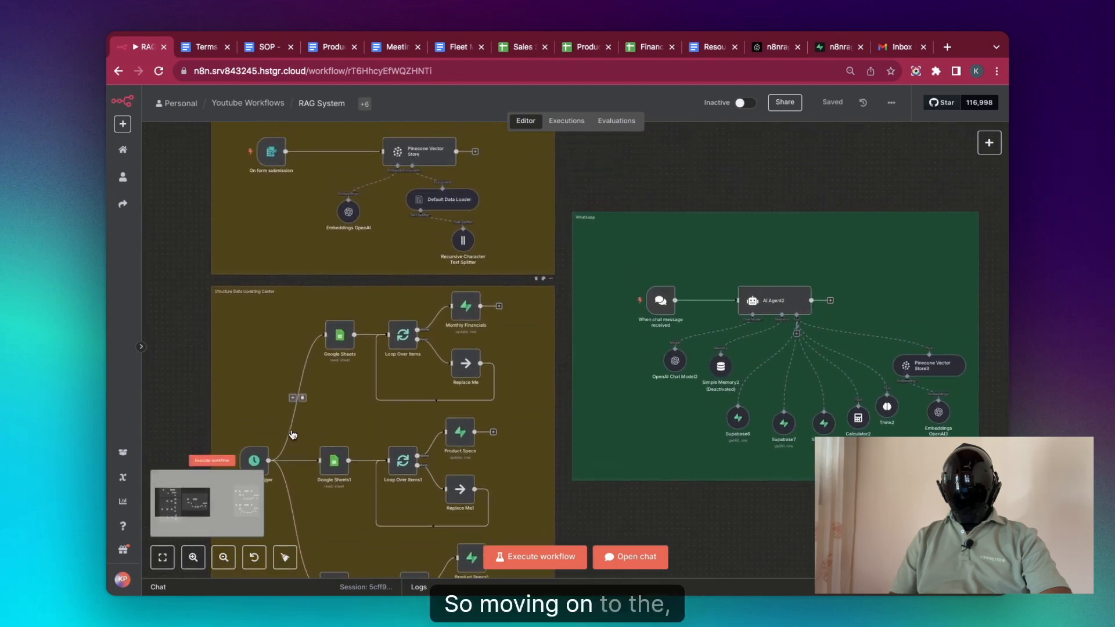
{"action": "scroll", "coordinate": [293, 434], "scroll_direction": "up", "scroll_amount": 5}
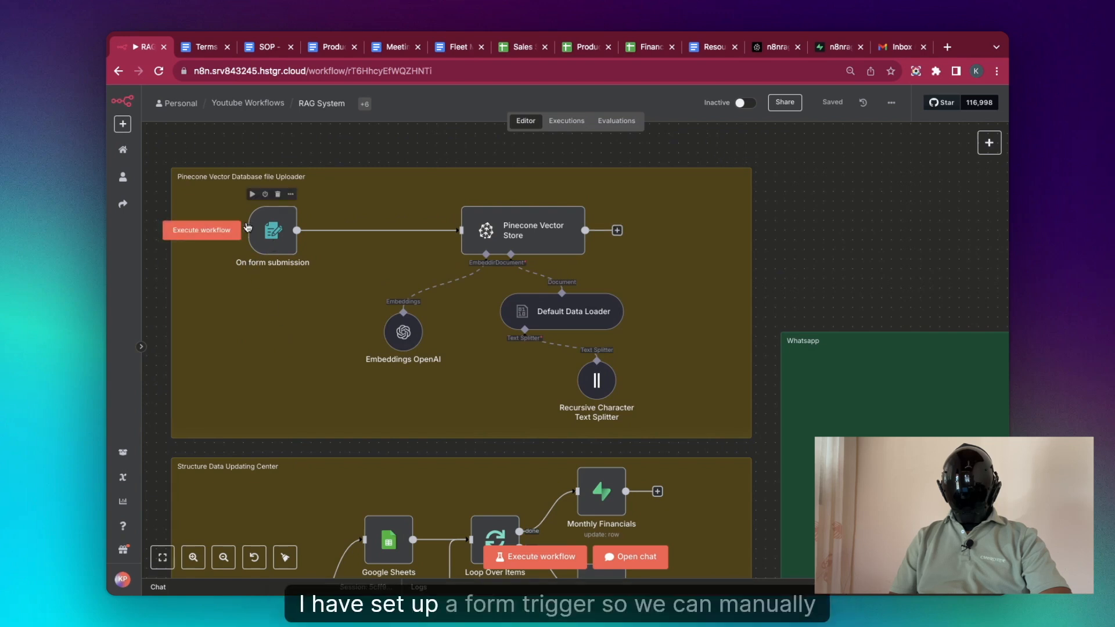
{"action": "left_click", "coordinate": [216, 230]}
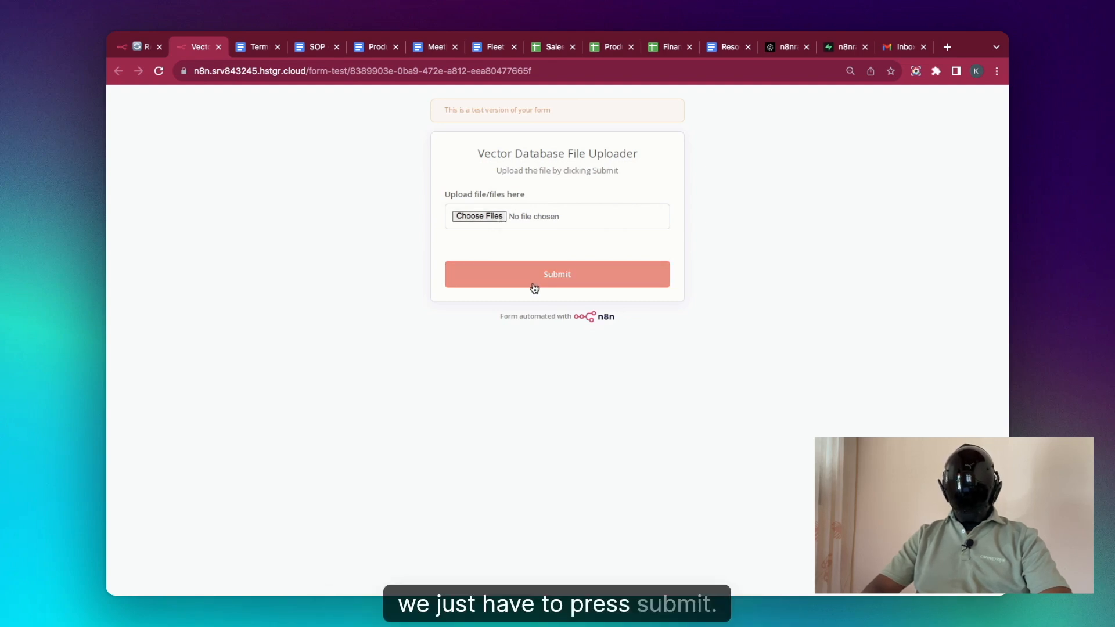
{"action": "left_click", "coordinate": [131, 41]}
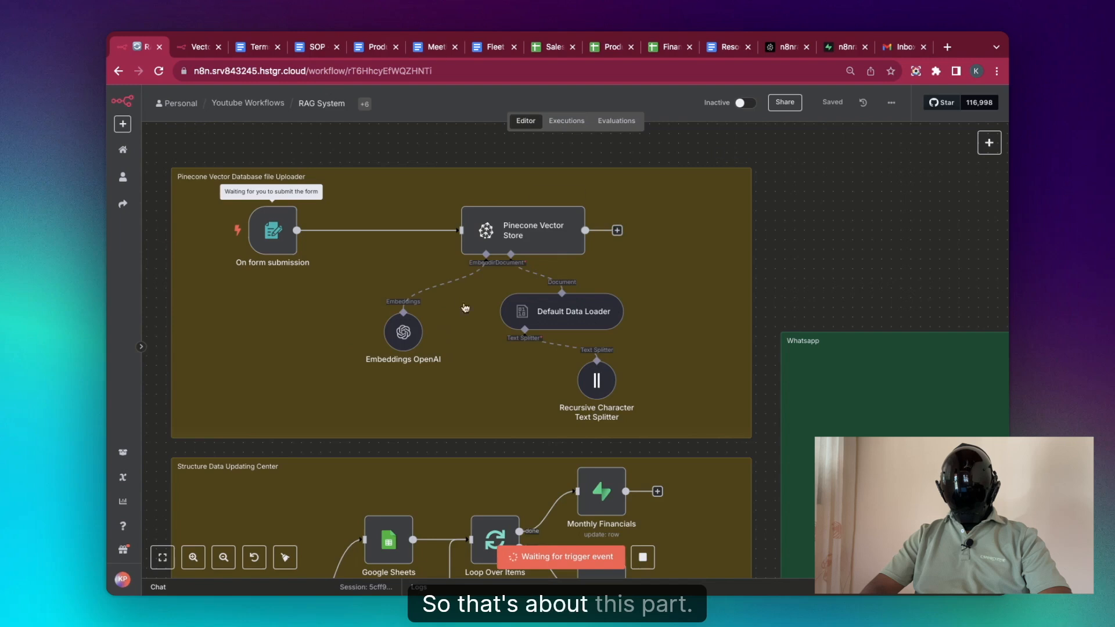
{"action": "scroll", "coordinate": [409, 358], "scroll_direction": "down", "scroll_amount": 10}
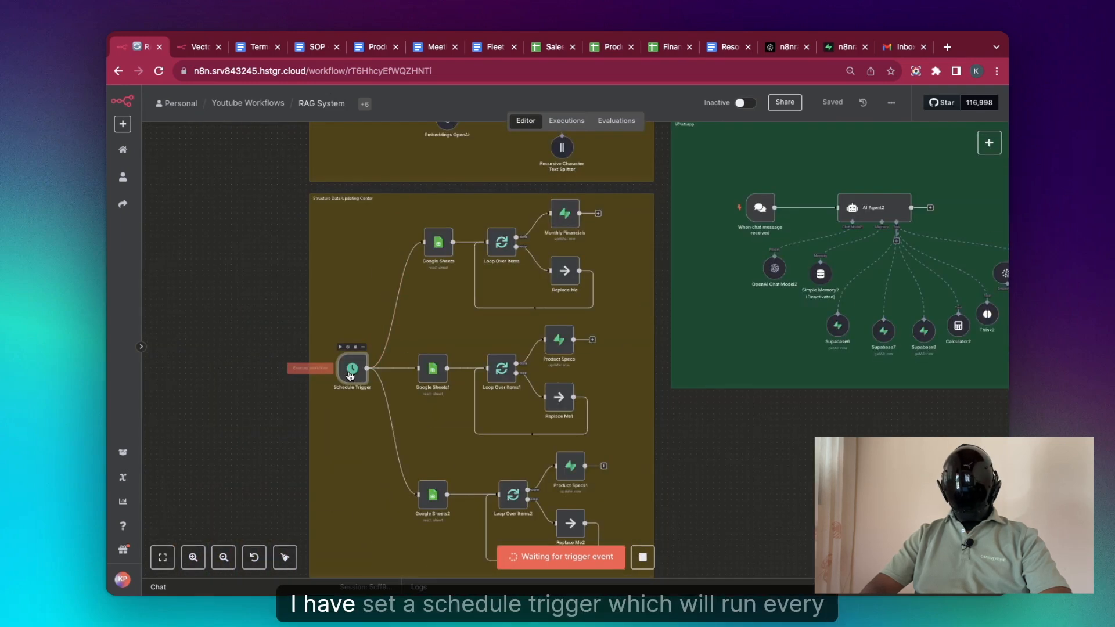
Check that the Schedule Trigger runs every 1 day at midnight, then view Sales Summaries
{"action": "double_click", "coordinate": [329, 370]}
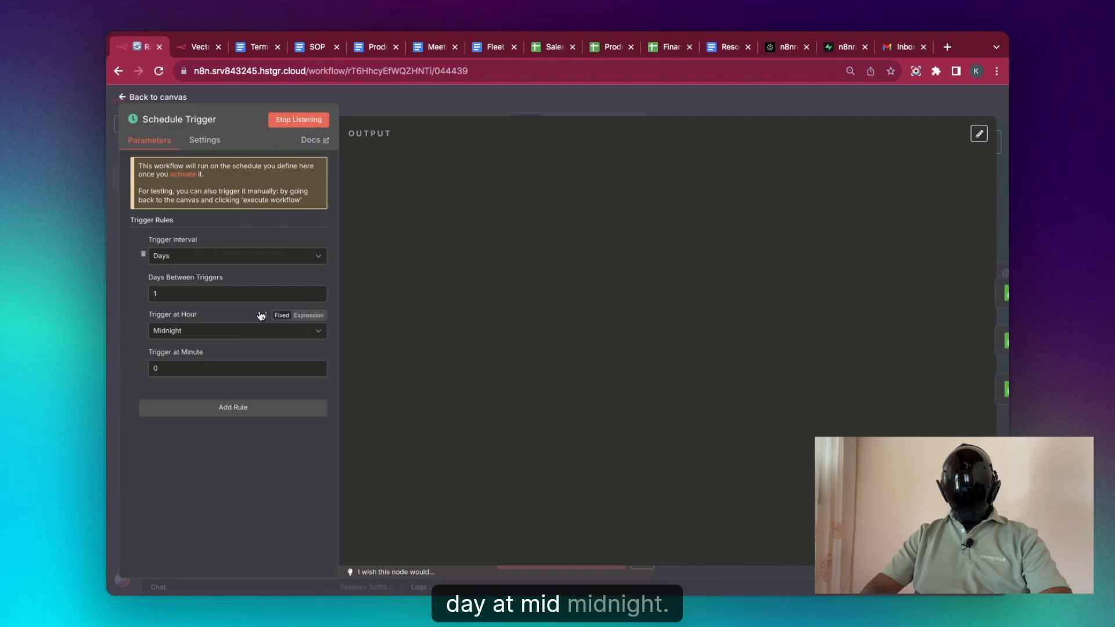
{"action": "left_click", "coordinate": [513, 110]}
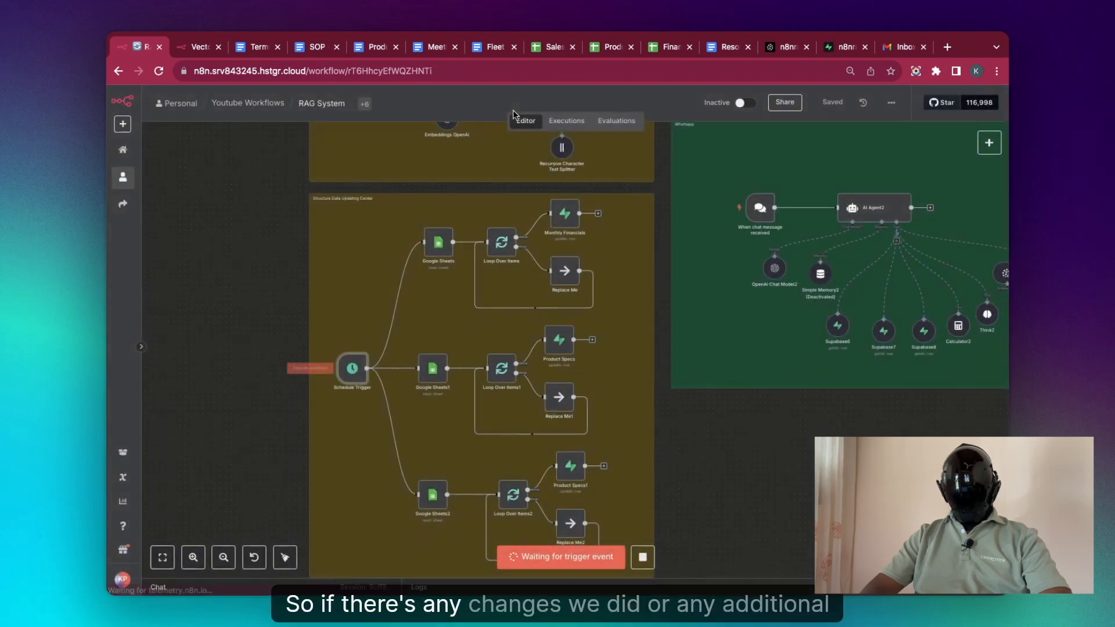
{"action": "left_click", "coordinate": [559, 51]}
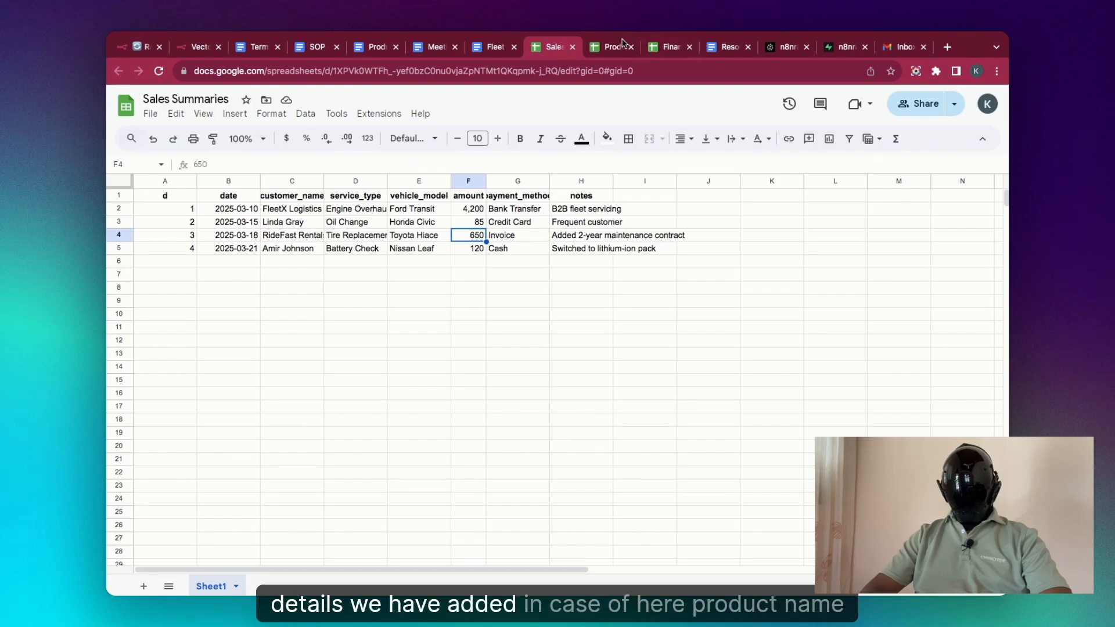
Compare the Product Specs sheet with Supabase's service_records table, then return to the workflow
{"action": "left_click", "coordinate": [615, 50]}
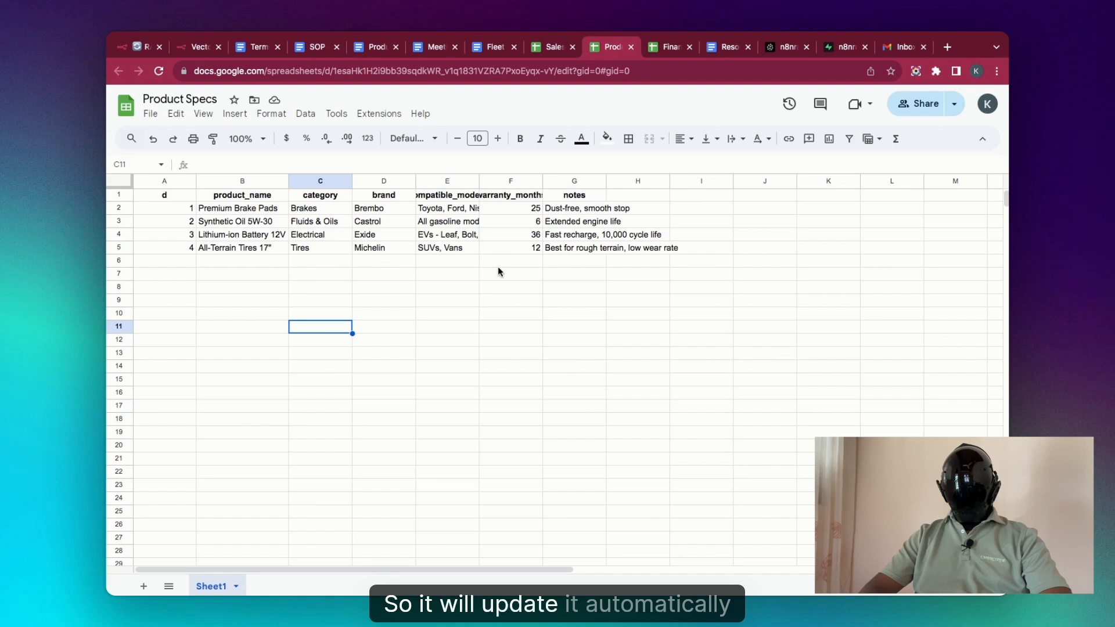
{"action": "left_click", "coordinate": [845, 47]}
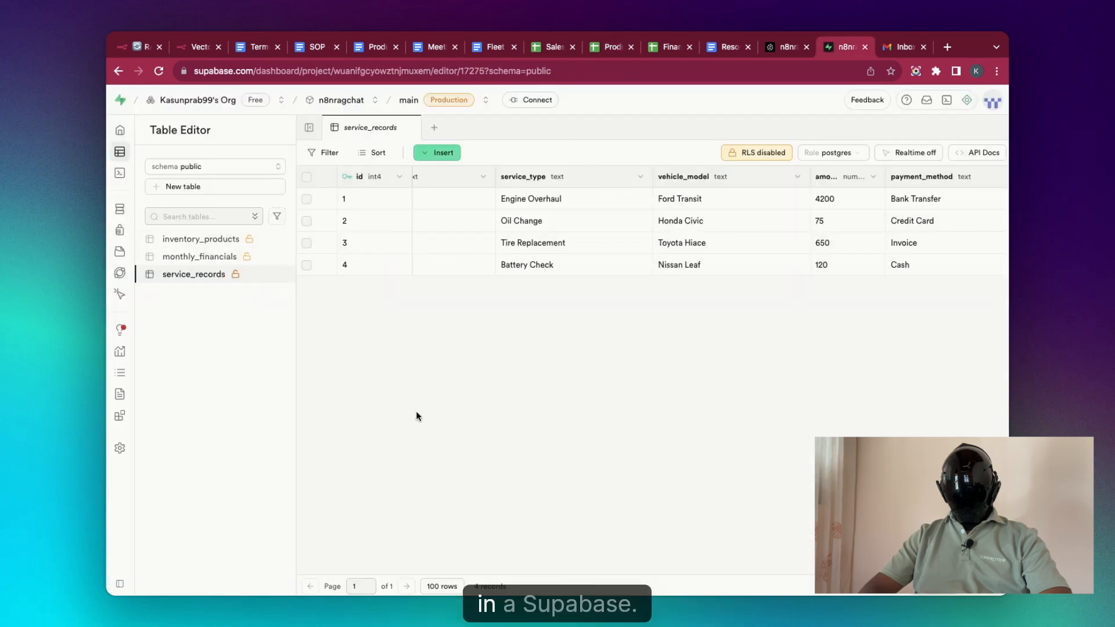
{"action": "key", "text": "super+1"}
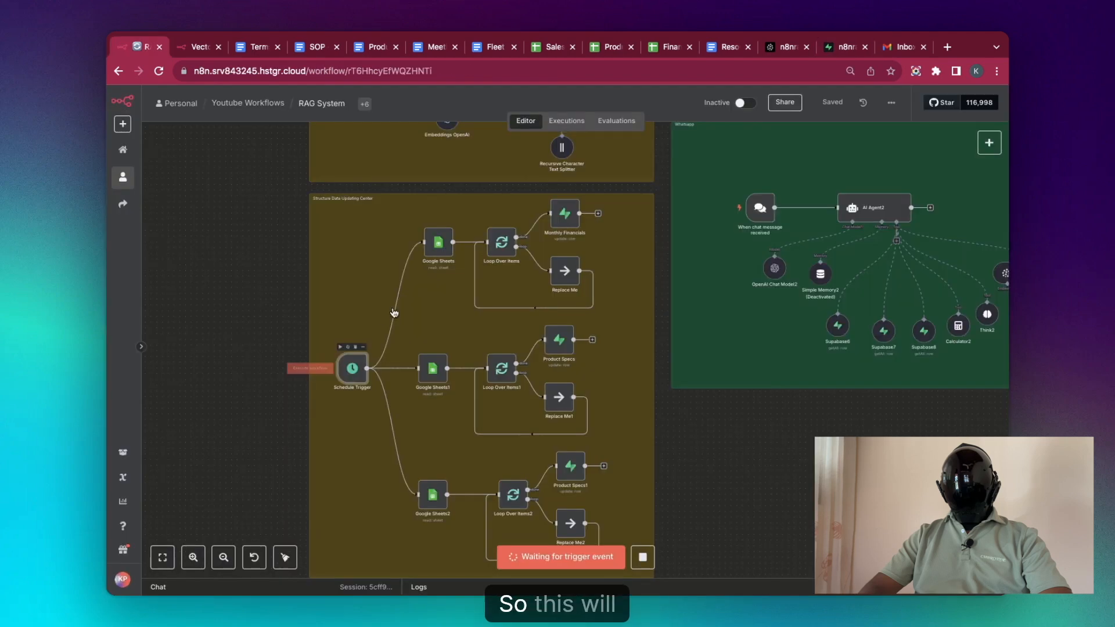
{"action": "double_click", "coordinate": [441, 251]}
{"action": "left_click", "coordinate": [558, 48]}
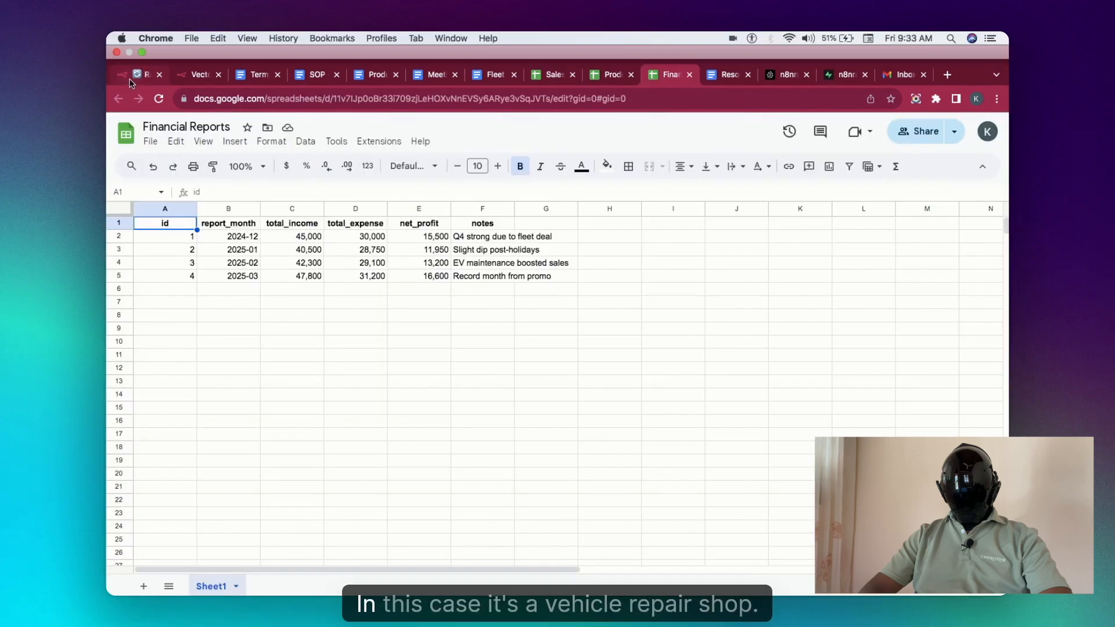
{"action": "left_click", "coordinate": [132, 51]}
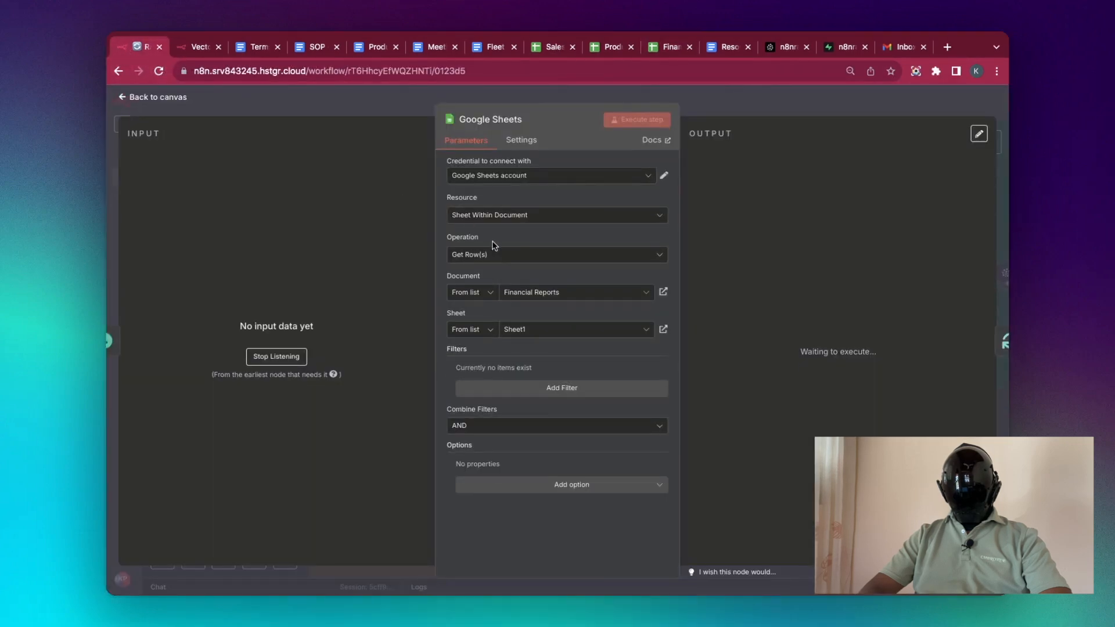
{"action": "left_click", "coordinate": [767, 110]}
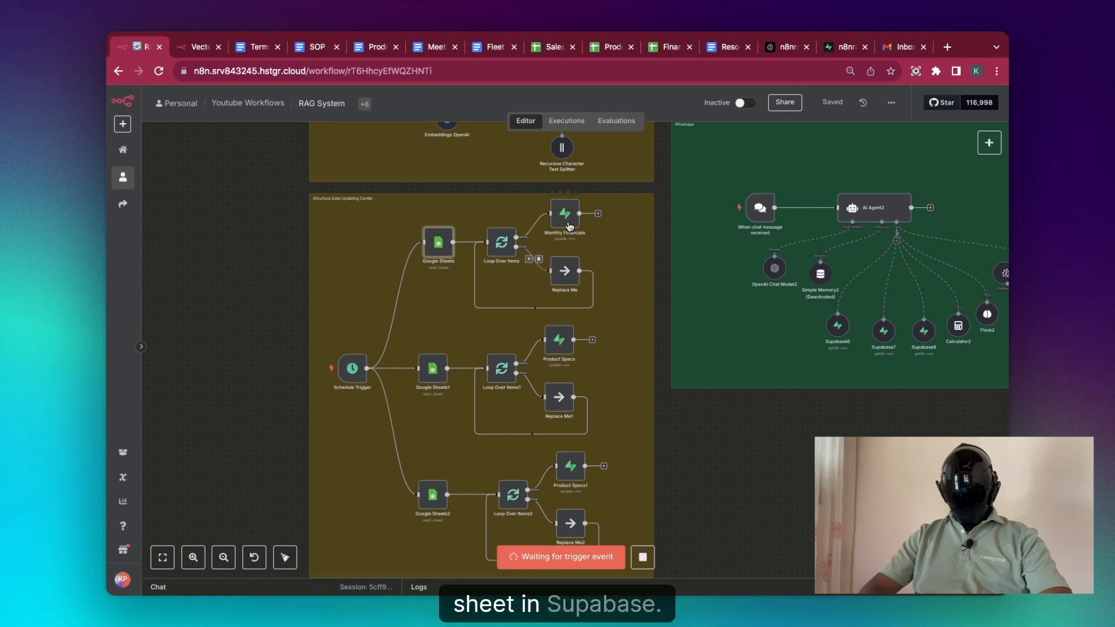
{"action": "scroll", "coordinate": [565, 407], "scroll_direction": "down", "scroll_amount": 3}
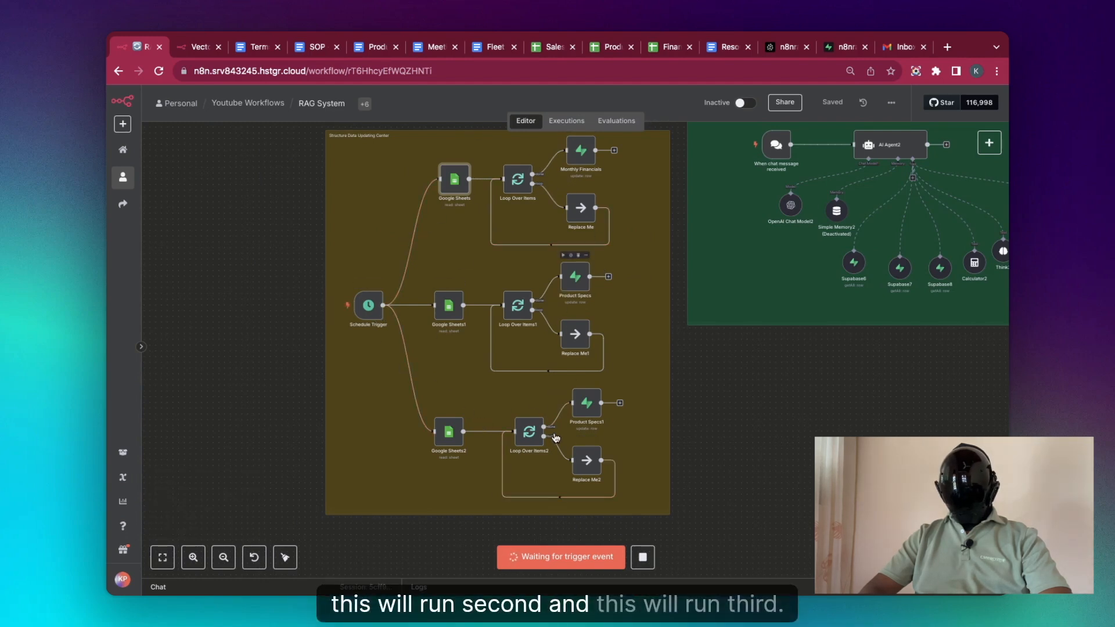
{"action": "scroll", "coordinate": [556, 440], "scroll_direction": "up", "scroll_amount": 5}
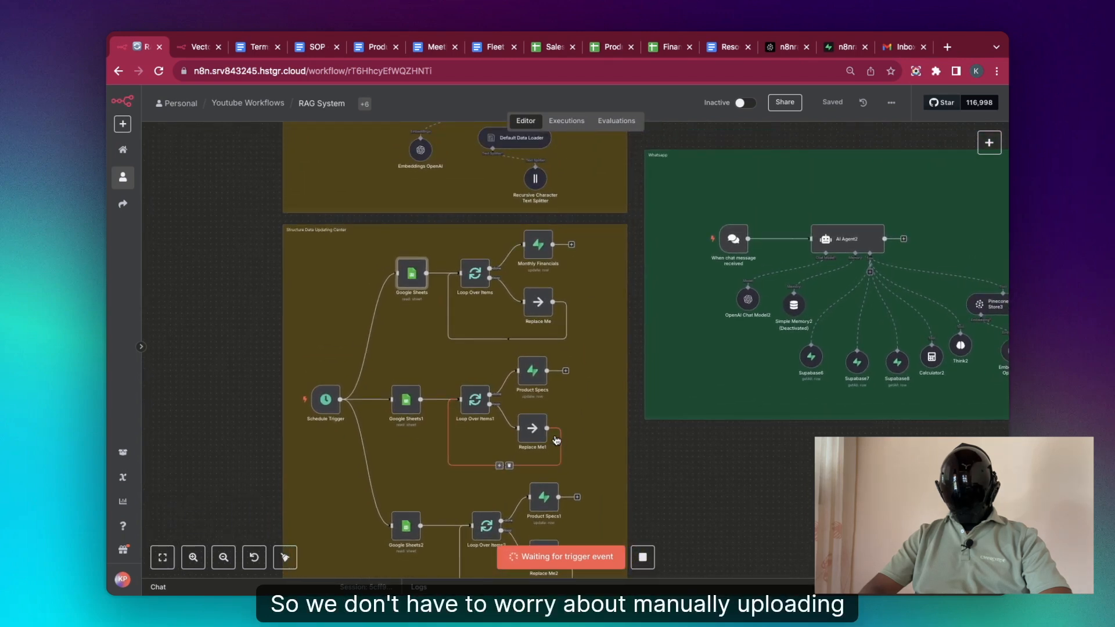
{"action": "scroll", "coordinate": [723, 525], "scroll_direction": "down", "scroll_amount": 3}
{"action": "scroll", "coordinate": [720, 530], "scroll_direction": "up", "scroll_amount": 4}
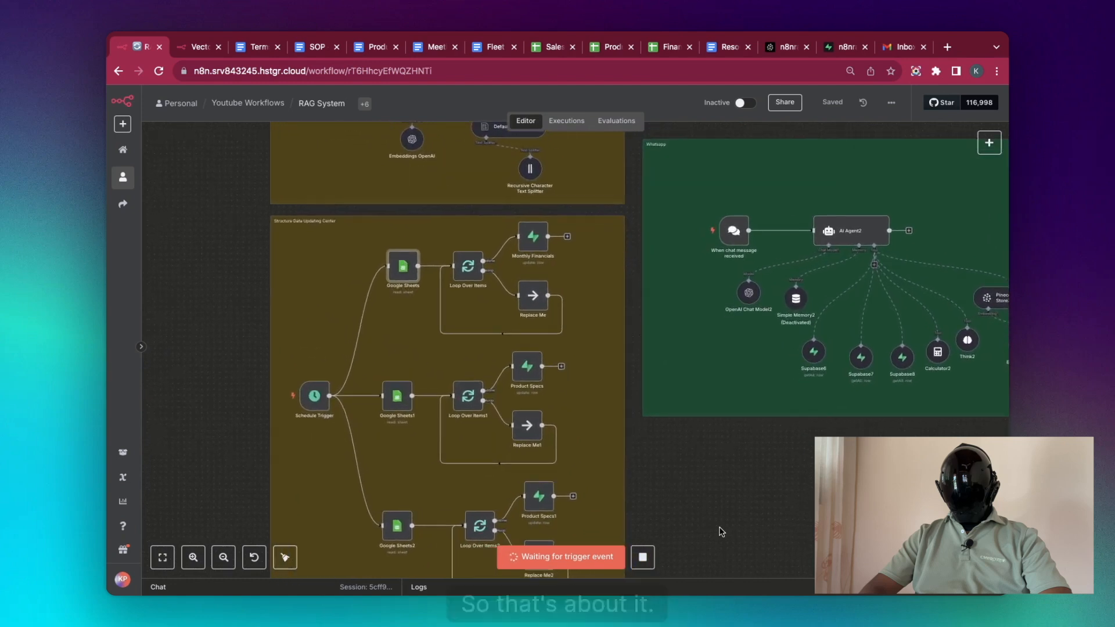
{"action": "scroll", "coordinate": [719, 532], "scroll_direction": "right", "scroll_amount": 2}
{"action": "scroll", "coordinate": [721, 531], "scroll_direction": "right", "scroll_amount": 2}
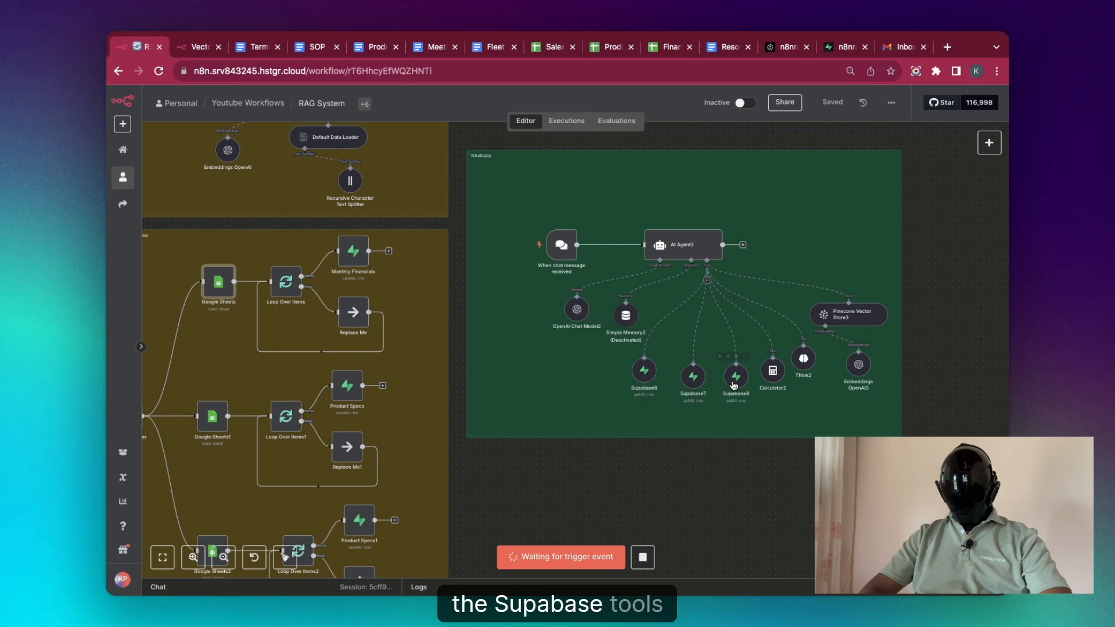
Inspect the Supabase6 tool's settings and return to the canvas
{"action": "double_click", "coordinate": [643, 372]}
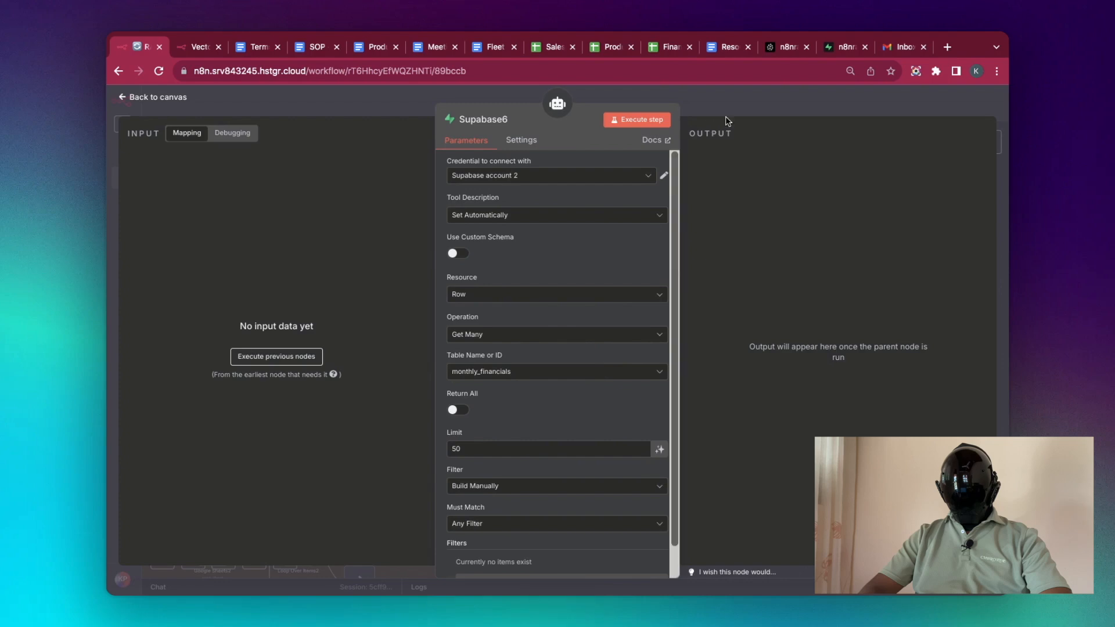
{"action": "left_click", "coordinate": [740, 109]}
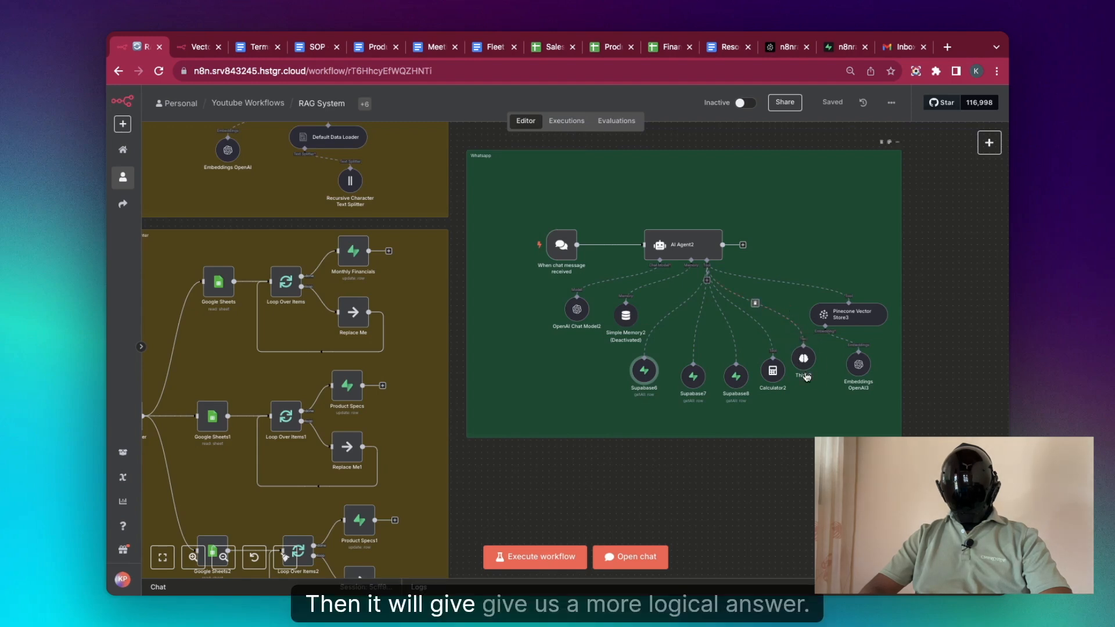
Open the workflow chat and greet the agent with "Hi"
{"action": "scroll", "coordinate": [591, 332], "scroll_direction": "down", "scroll_amount": 3}
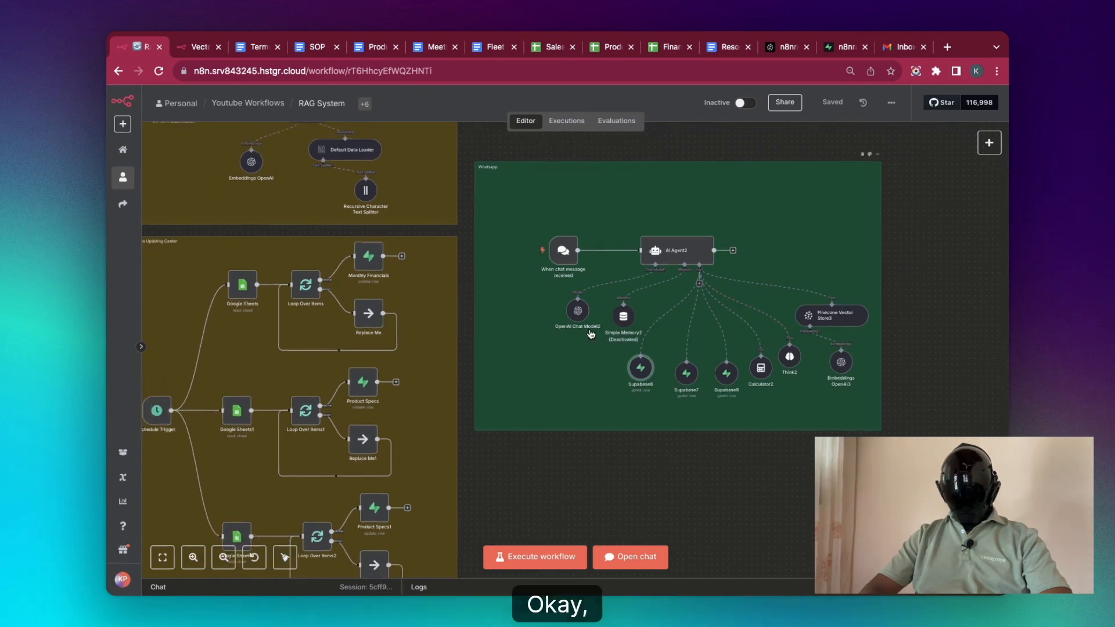
{"action": "scroll", "coordinate": [591, 334], "scroll_direction": "up", "scroll_amount": 5}
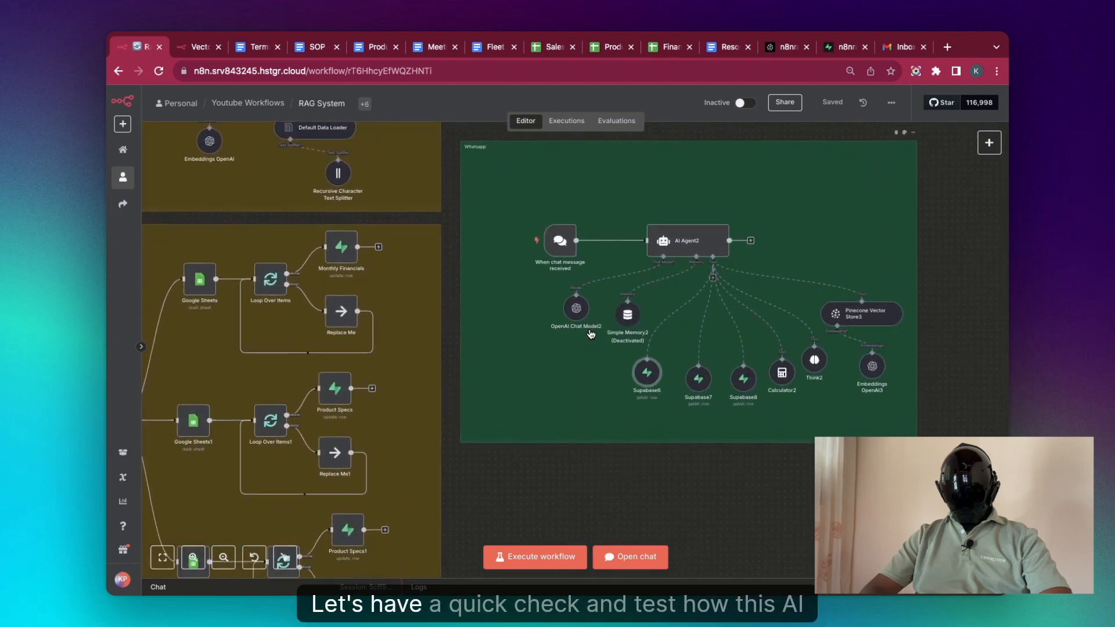
{"action": "scroll", "coordinate": [590, 334], "scroll_direction": "up", "scroll_amount": 3}
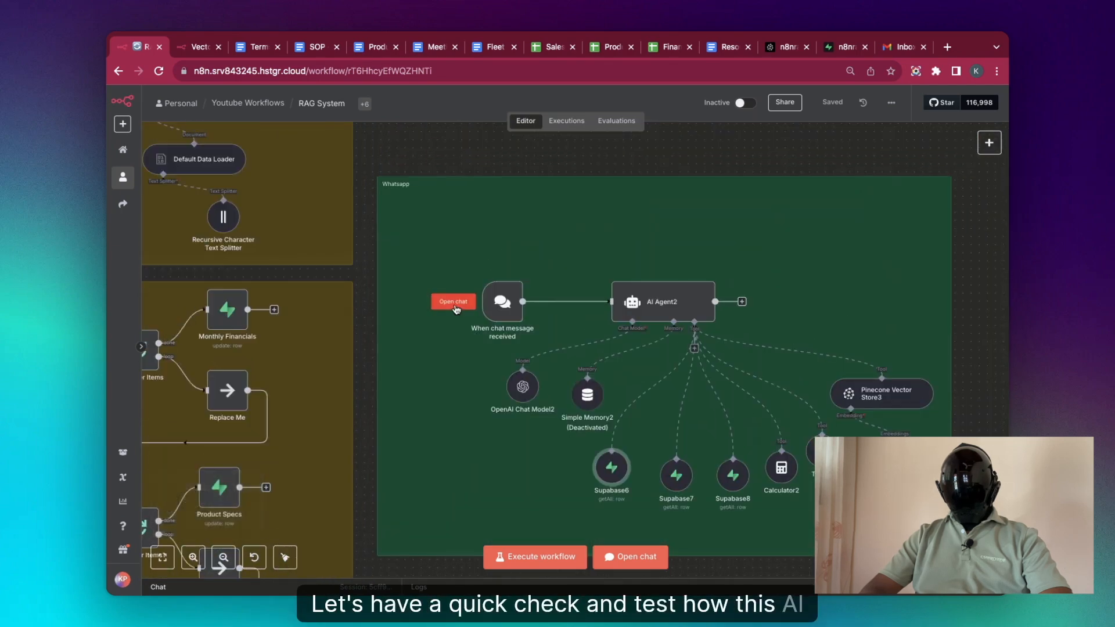
{"action": "left_click", "coordinate": [456, 306]}
{"action": "type", "text": "Hi"}
{"action": "key", "text": "Return"}
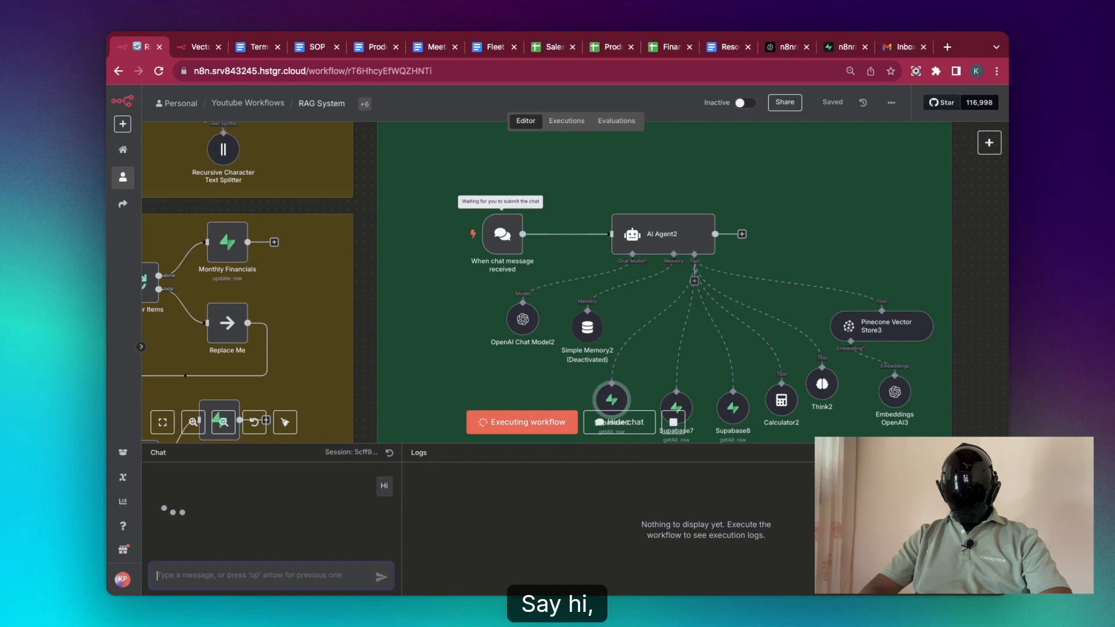
Ask the agent "What is our summary of our previous meeting?" and read its answer
{"action": "left_click", "coordinate": [211, 577]}
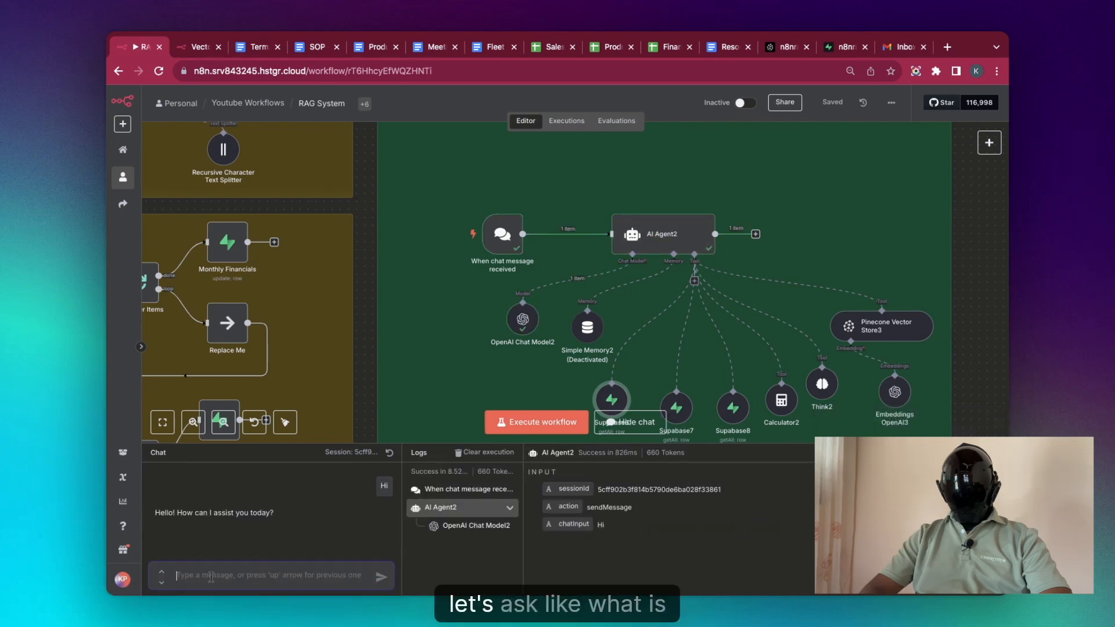
{"action": "type", "text": "What is our summary of our previous meeting?"}
{"action": "key", "text": "Return"}
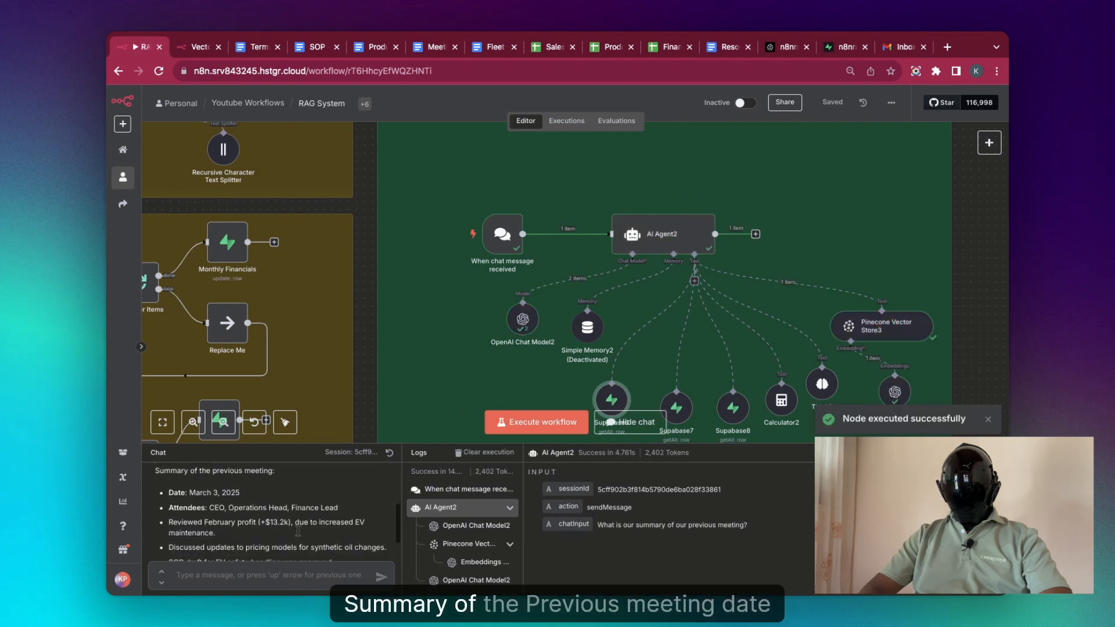
{"action": "scroll", "coordinate": [298, 531], "scroll_direction": "down", "scroll_amount": 1}
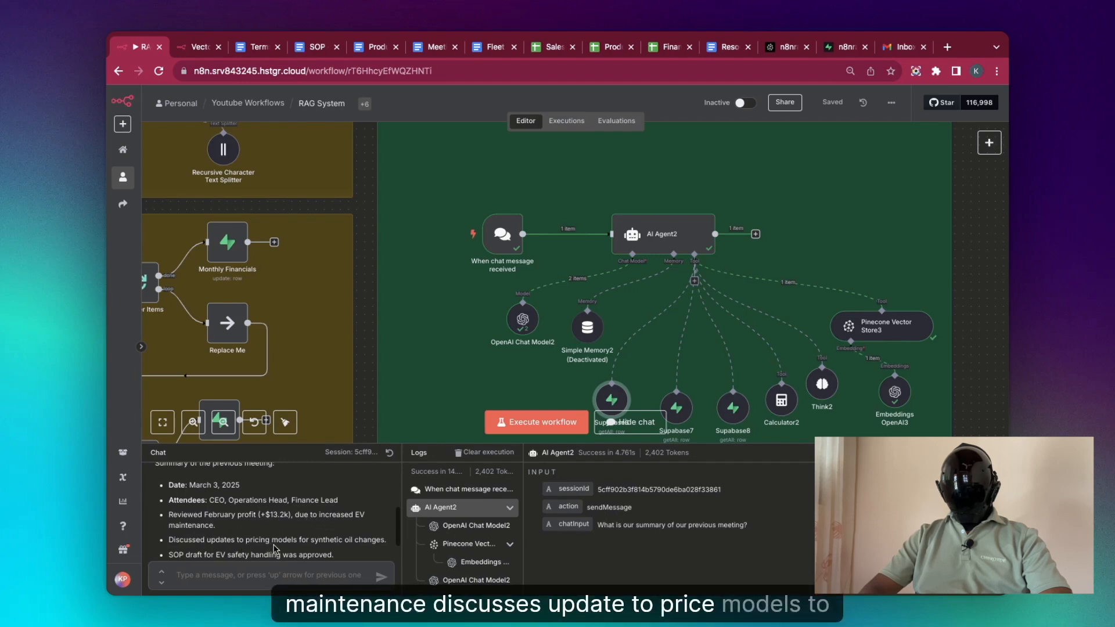
{"action": "scroll", "coordinate": [281, 548], "scroll_direction": "down", "scroll_amount": 1}
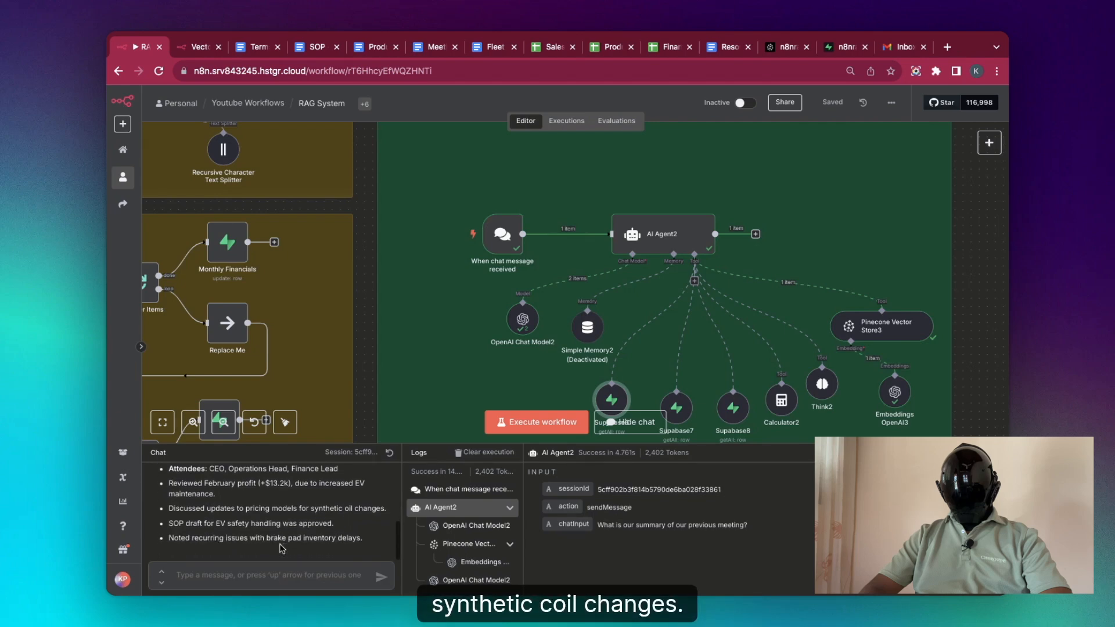
Check the answer against the Terms, Meeting Minutes and Fleet Management contract documents
{"action": "left_click", "coordinate": [258, 48]}
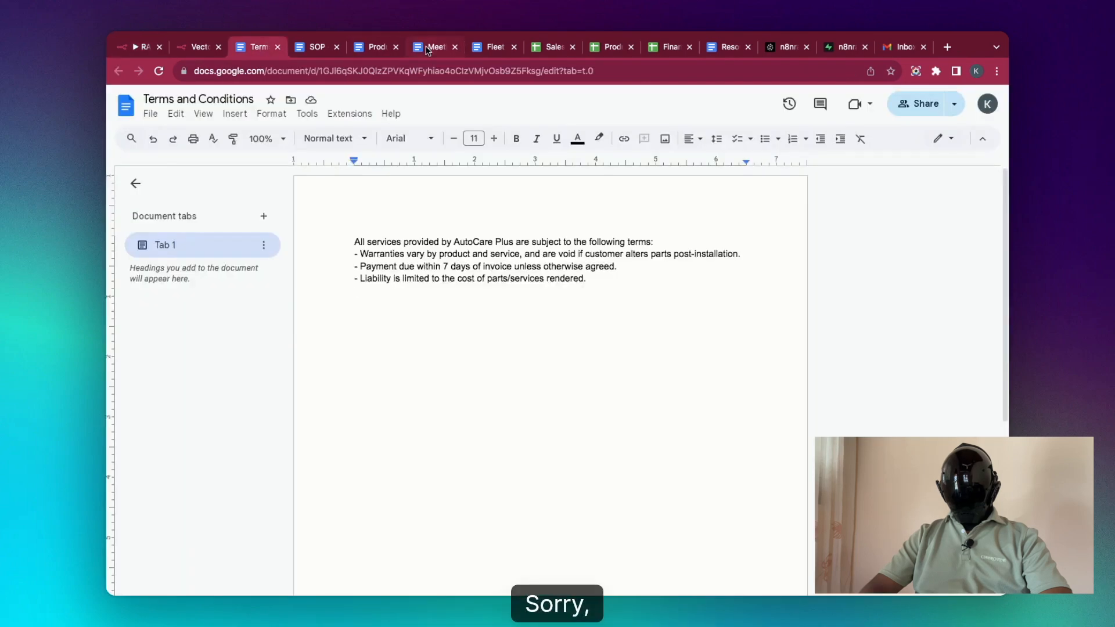
{"action": "left_click", "coordinate": [436, 47]}
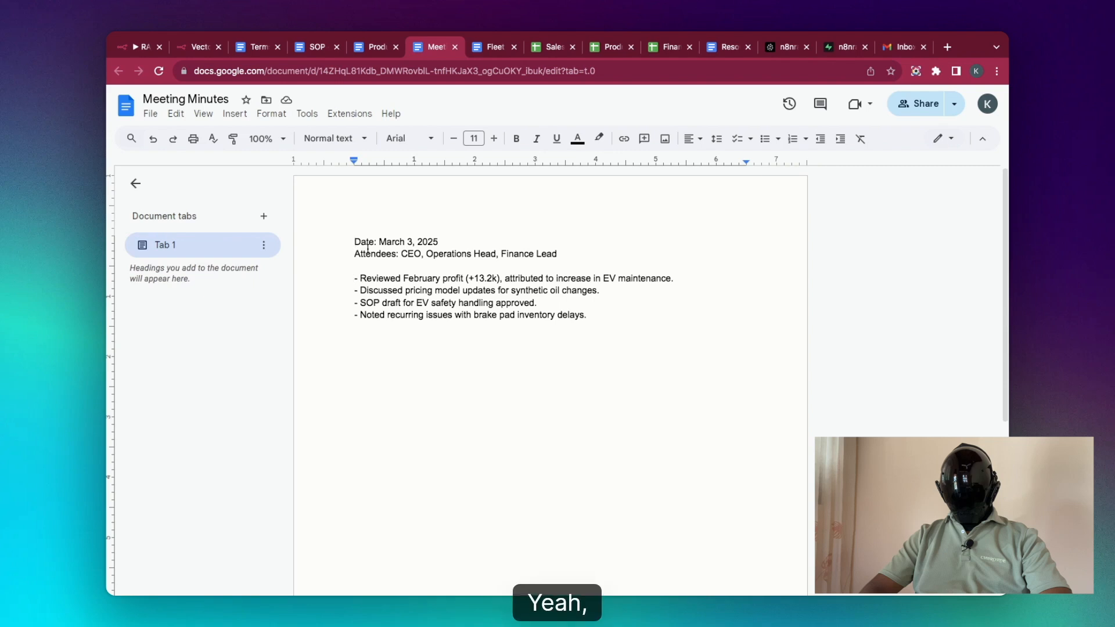
{"action": "left_click", "coordinate": [491, 47]}
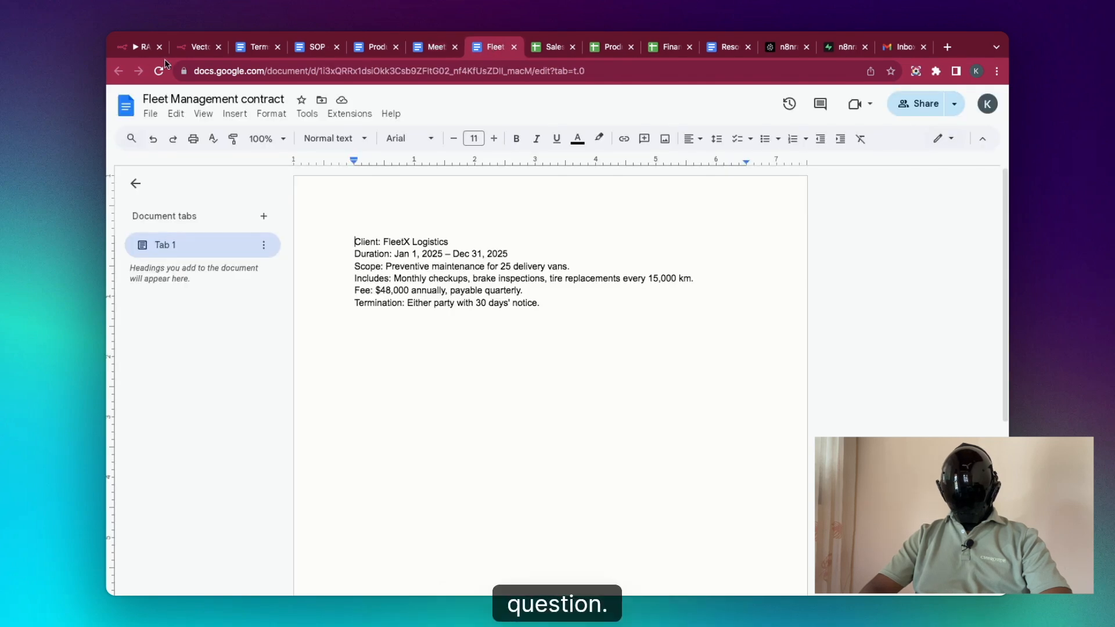
Ask the agent the fleet management contract's duration and compare it with the contract's Duration line
{"action": "left_click", "coordinate": [141, 47]}
{"action": "left_click", "coordinate": [244, 575]}
{"action": "type", "text": "What i"}
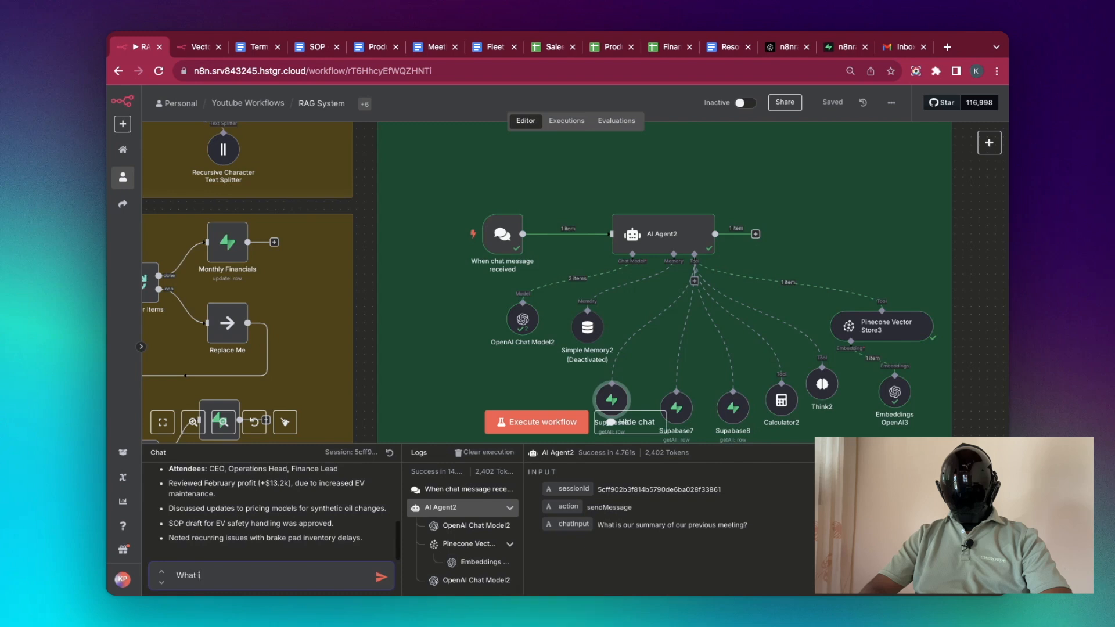
{"action": "type", "text": "s the durati"}
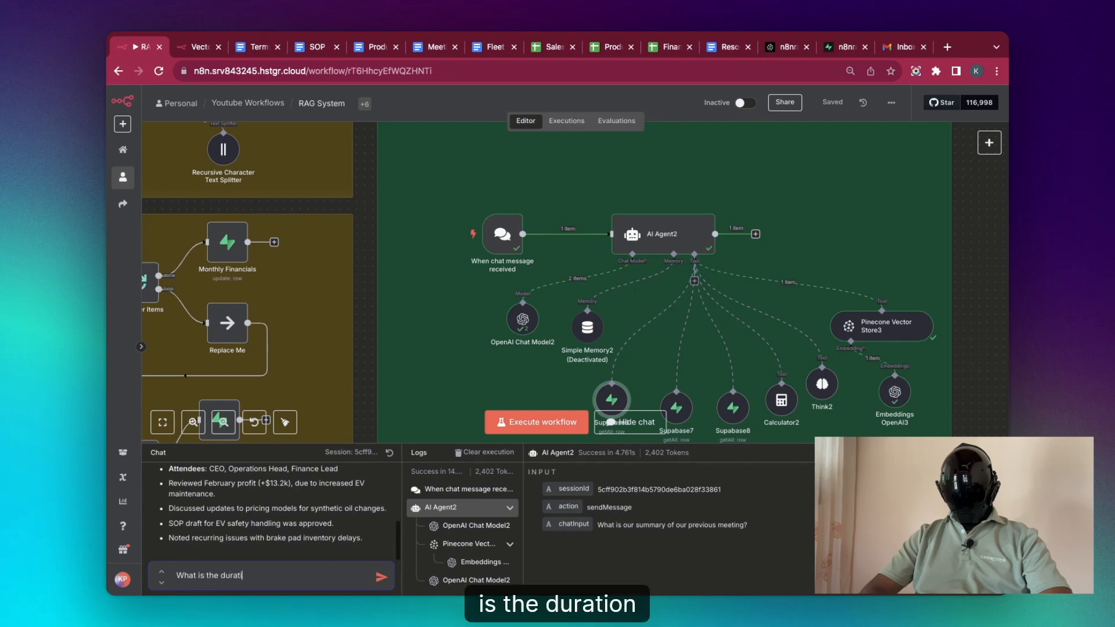
{"action": "type", "text": "on of the our fleet manageme"}
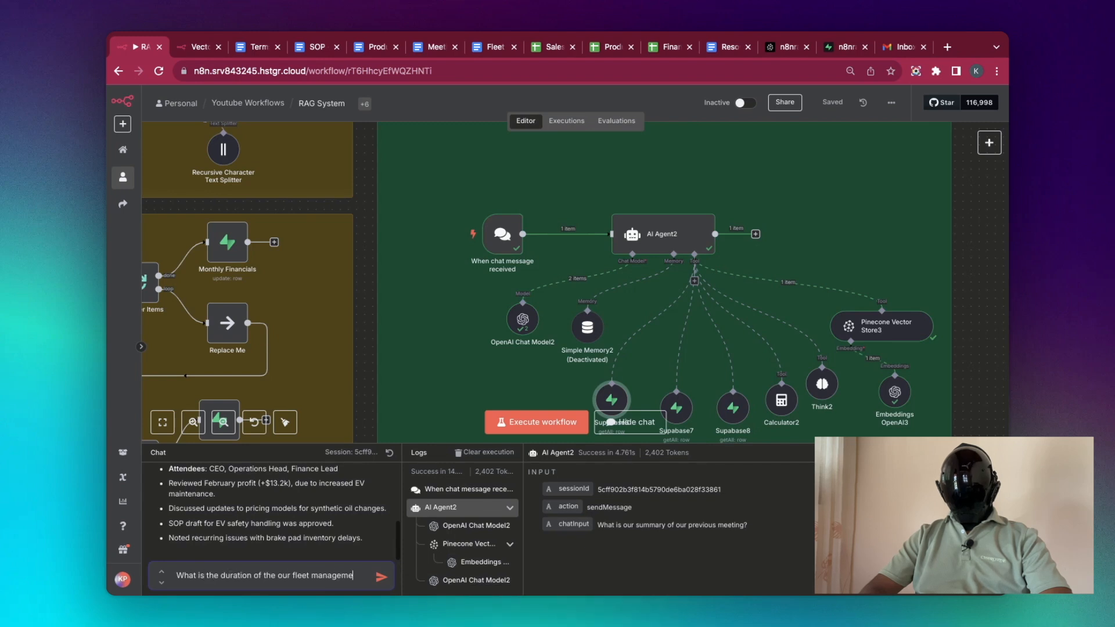
{"action": "type", "text": "nt contract?"}
{"action": "key", "text": "Return"}
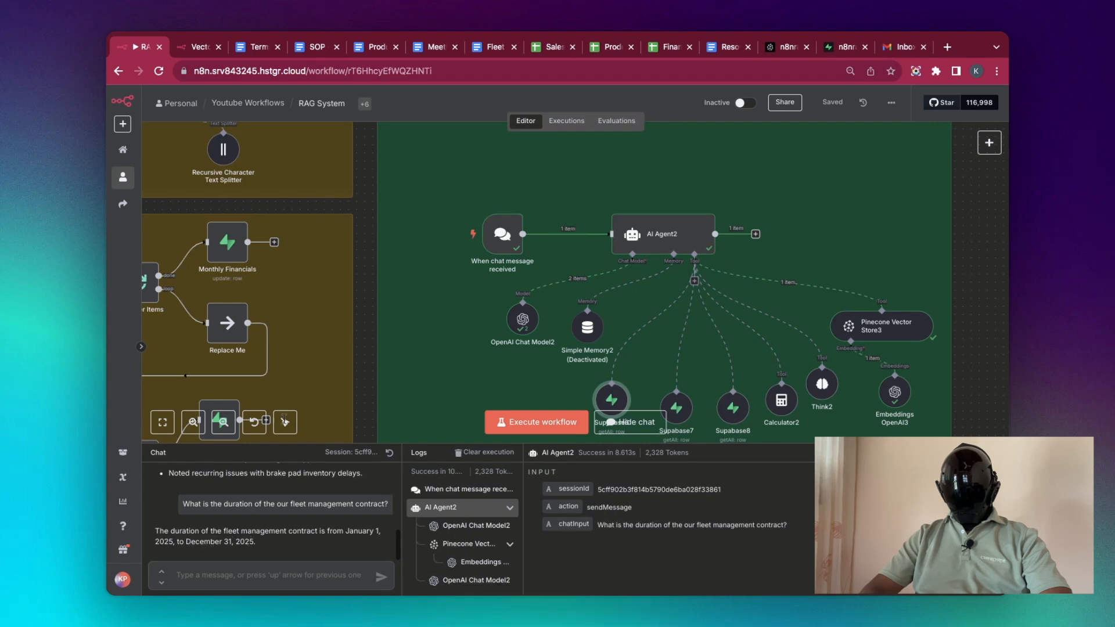
{"action": "left_click", "coordinate": [495, 47]}
{"action": "left_click_drag", "start_coordinate": [353, 254], "coordinate": [572, 265]}
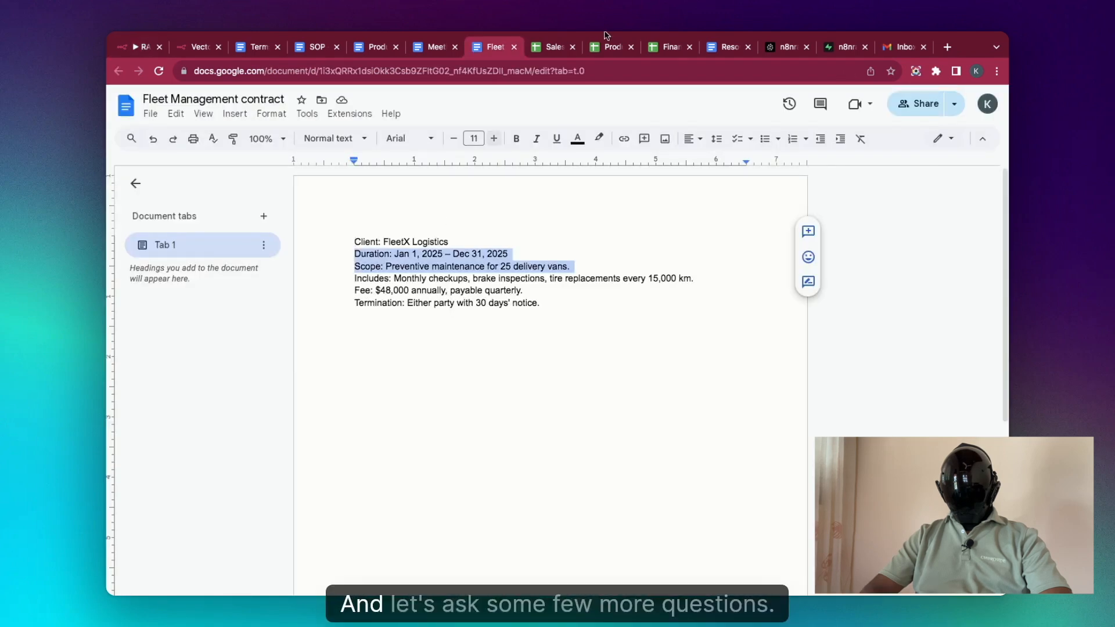
Browse the Product Specs, Sales and Financial Reports sheets
{"action": "left_click", "coordinate": [600, 49]}
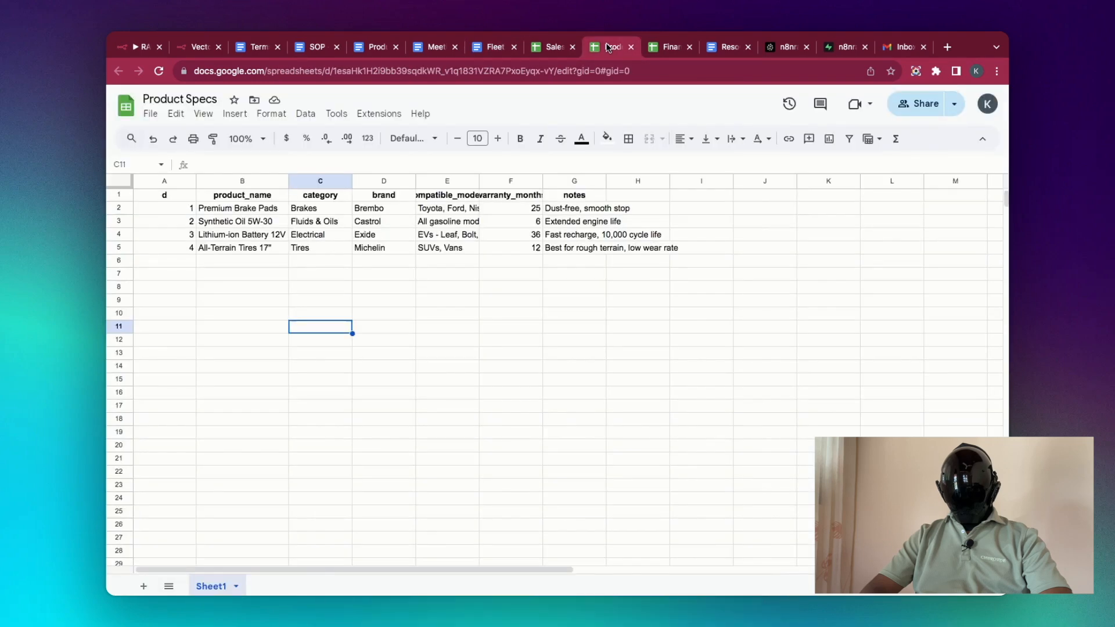
{"action": "left_click", "coordinate": [555, 49]}
{"action": "left_click", "coordinate": [668, 47]}
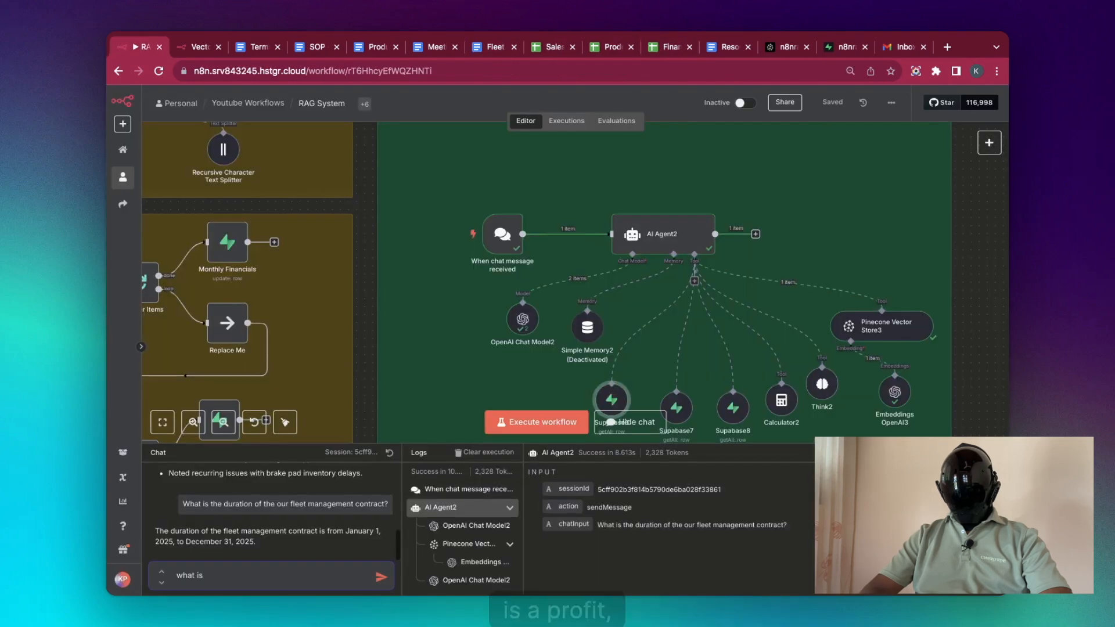
Ask the agent for net profit for 2025 and verify it against Financial Reports
{"action": "type", "text": "o"}
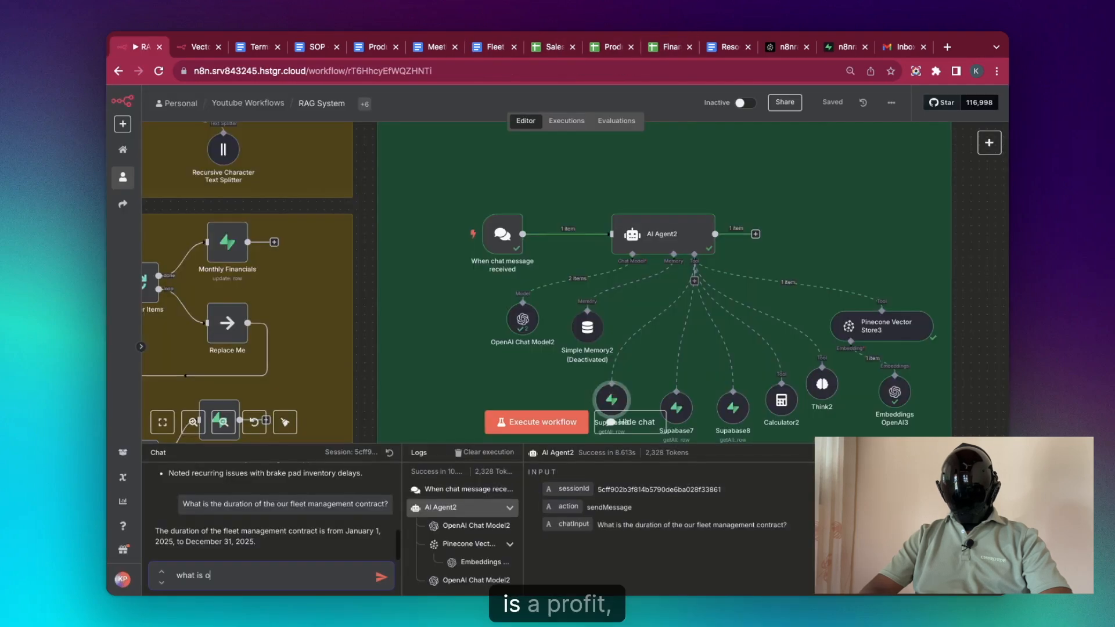
{"action": "type", "text": "ur net profi"}
{"action": "key", "text": "BackSpace"}
{"action": "key", "text": "BackSpace"}
{"action": "key", "text": "BackSpace"}
{"action": "key", "text": "BackSpace"}
{"action": "type", "text": "net profi"}
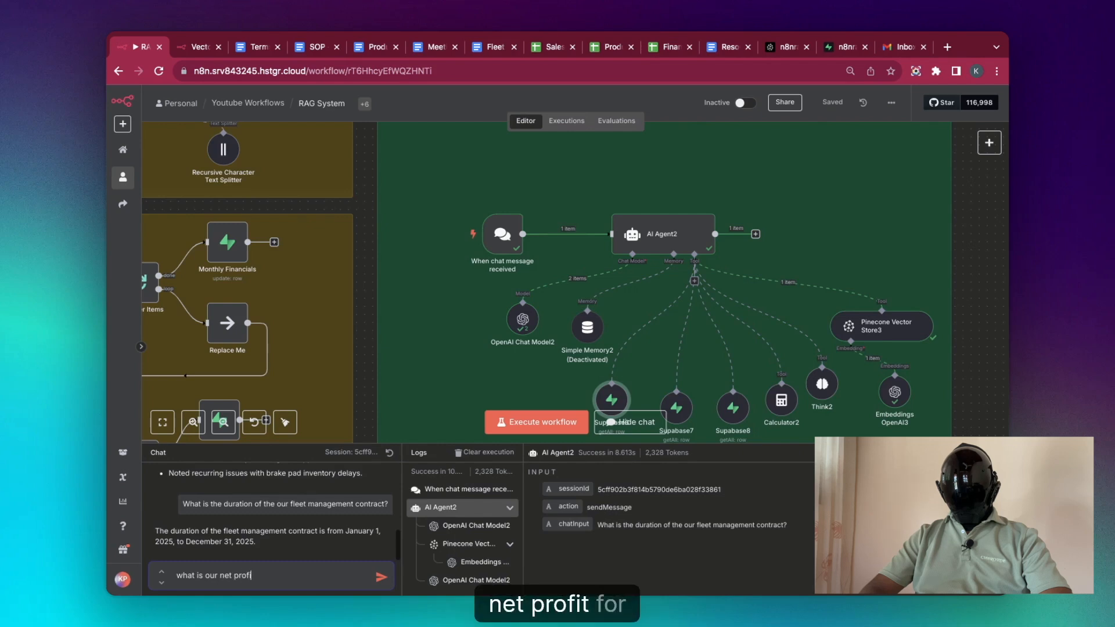
{"action": "type", "text": "t for 202"}
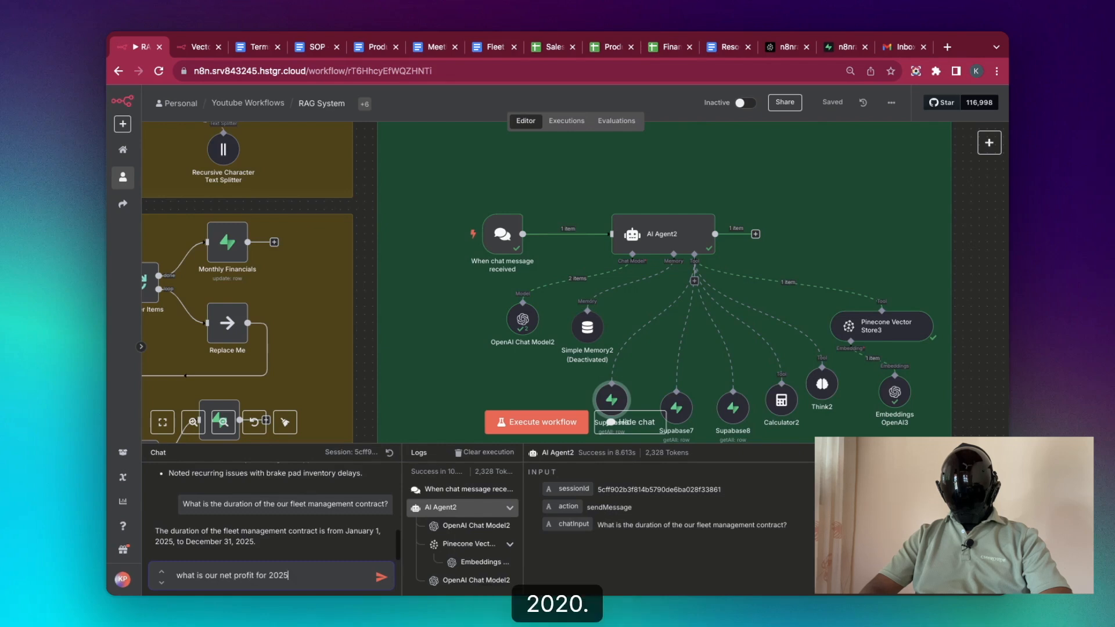
{"action": "type", "text": "5"}
{"action": "key", "text": "Return"}
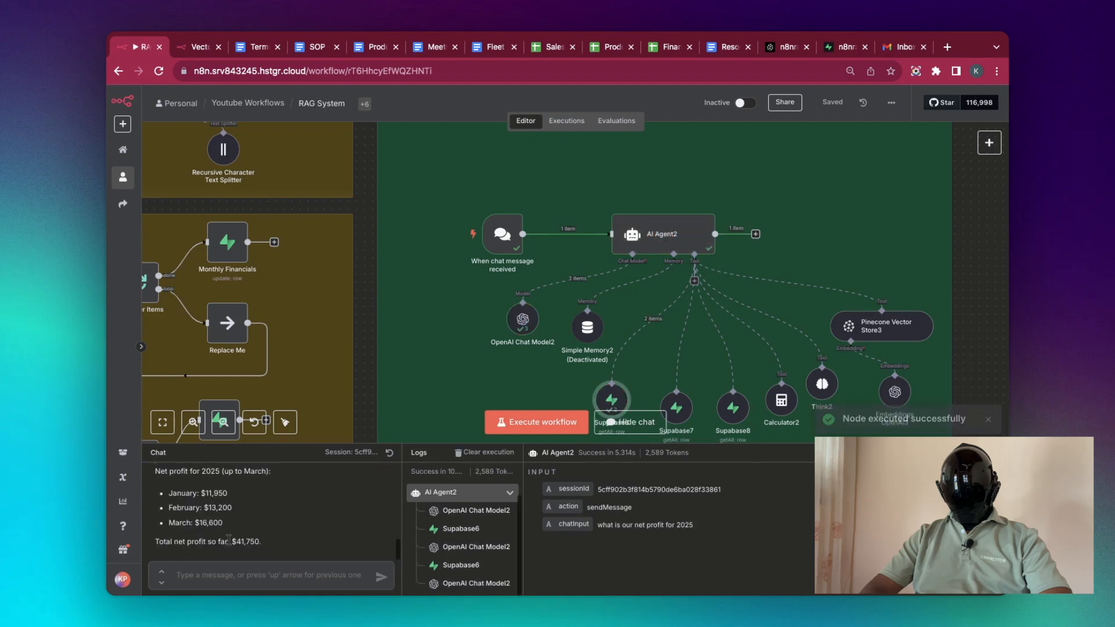
{"action": "left_click", "coordinate": [666, 48]}
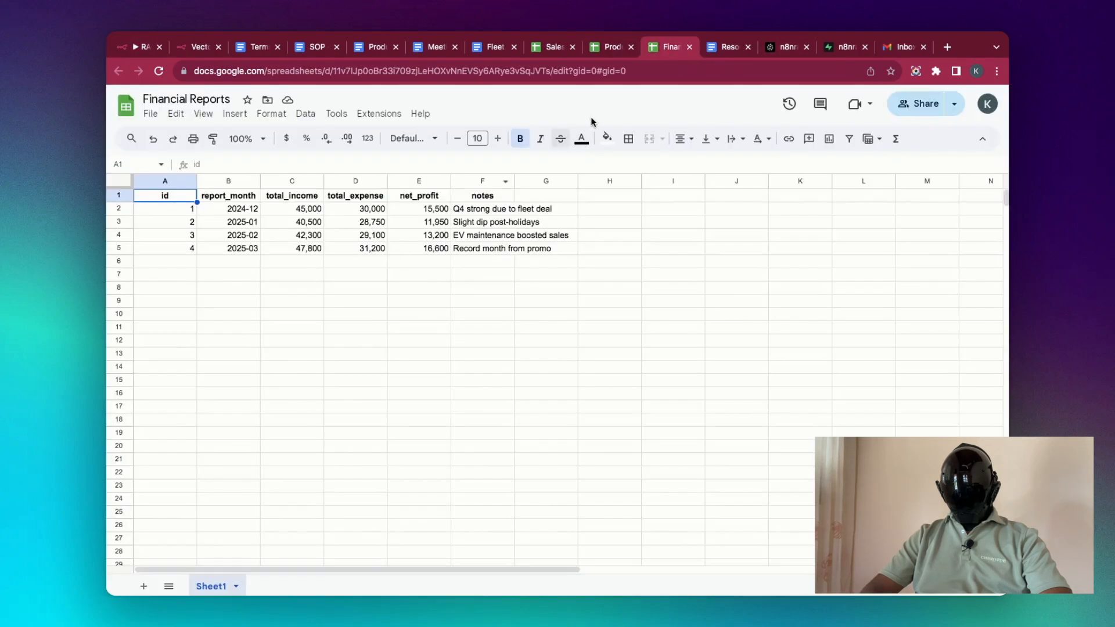
Compare the agent's net profit answer with the 2025 net profits in E3:E5 of Financial Reports
{"action": "left_click", "coordinate": [141, 48]}
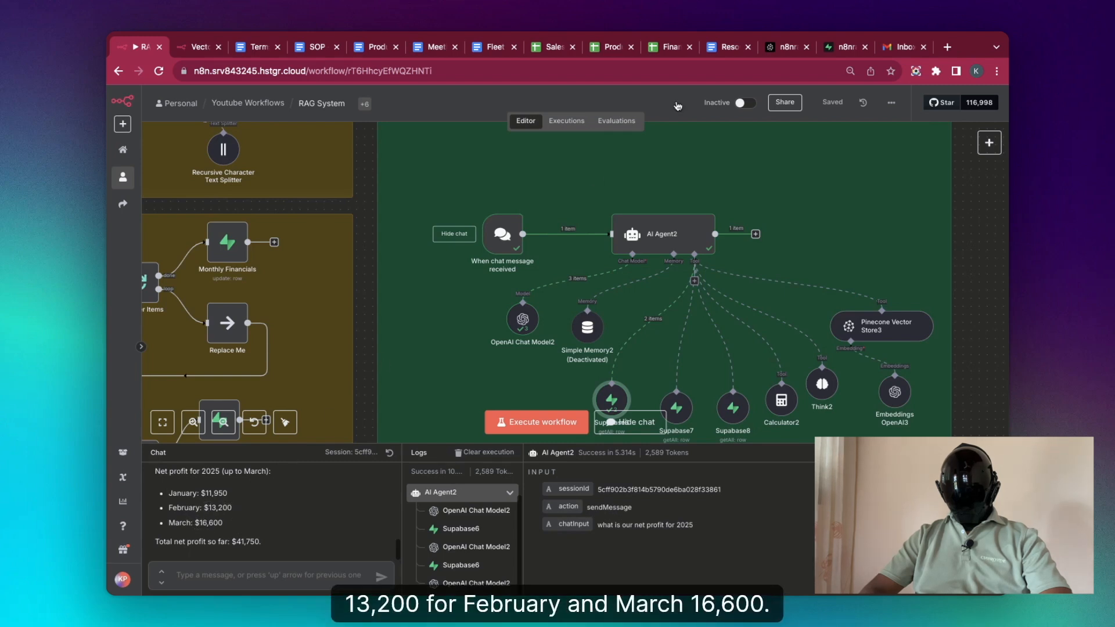
{"action": "left_click", "coordinate": [668, 46]}
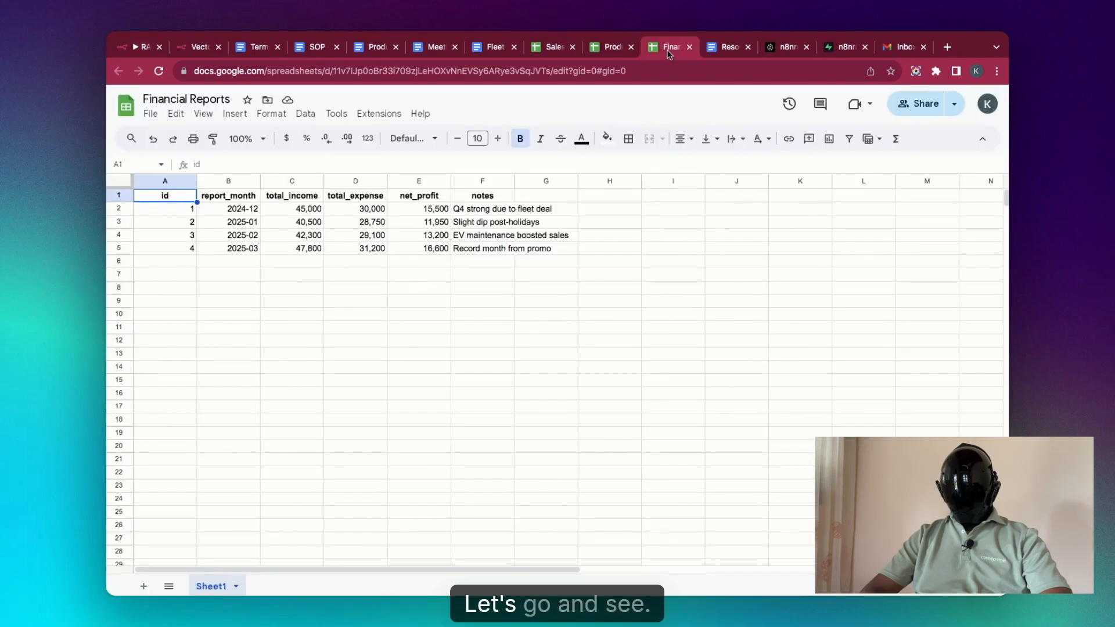
{"action": "left_click", "coordinate": [440, 224]}
{"action": "left_click_drag", "start_coordinate": [440, 223], "coordinate": [418, 249]}
{"action": "left_click", "coordinate": [404, 212]}
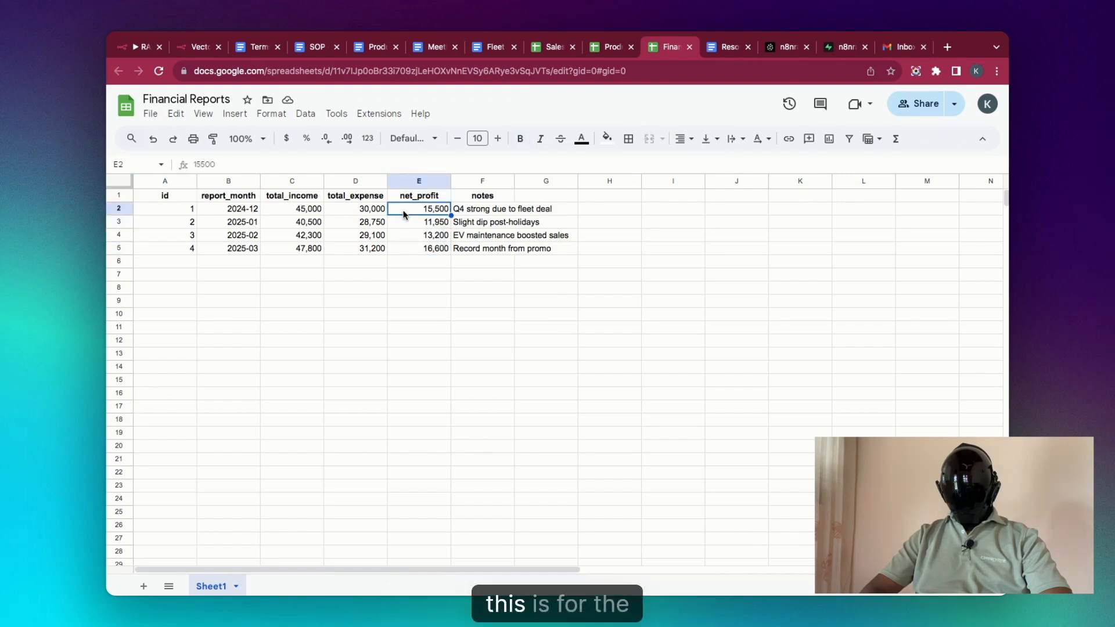
{"action": "left_click", "coordinate": [250, 212]}
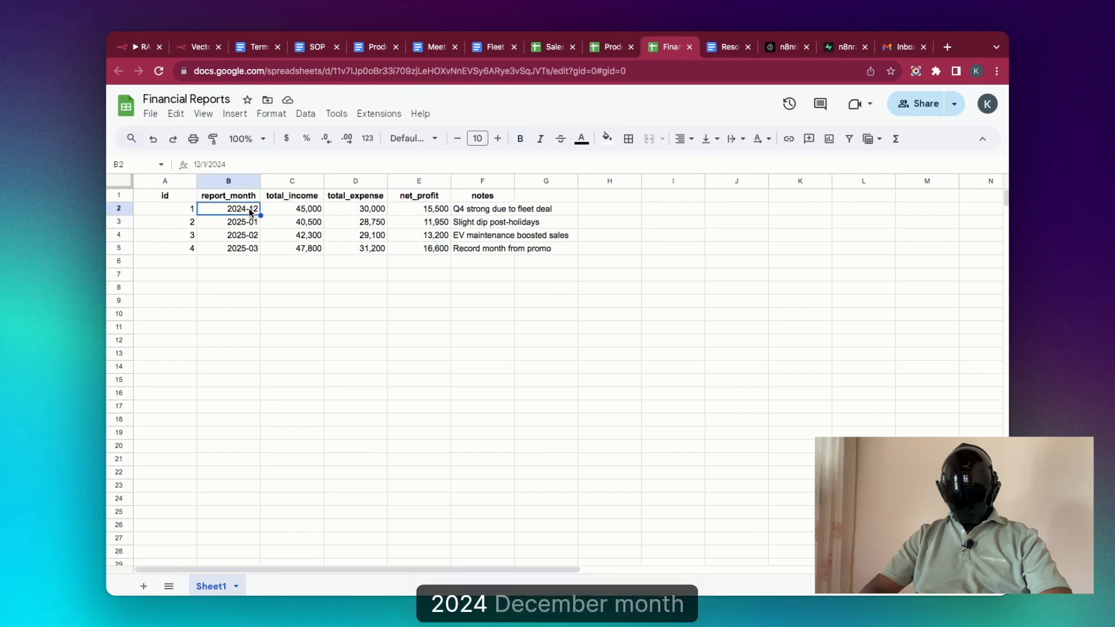
{"action": "left_click", "coordinate": [437, 214]}
{"action": "left_click", "coordinate": [436, 225]}
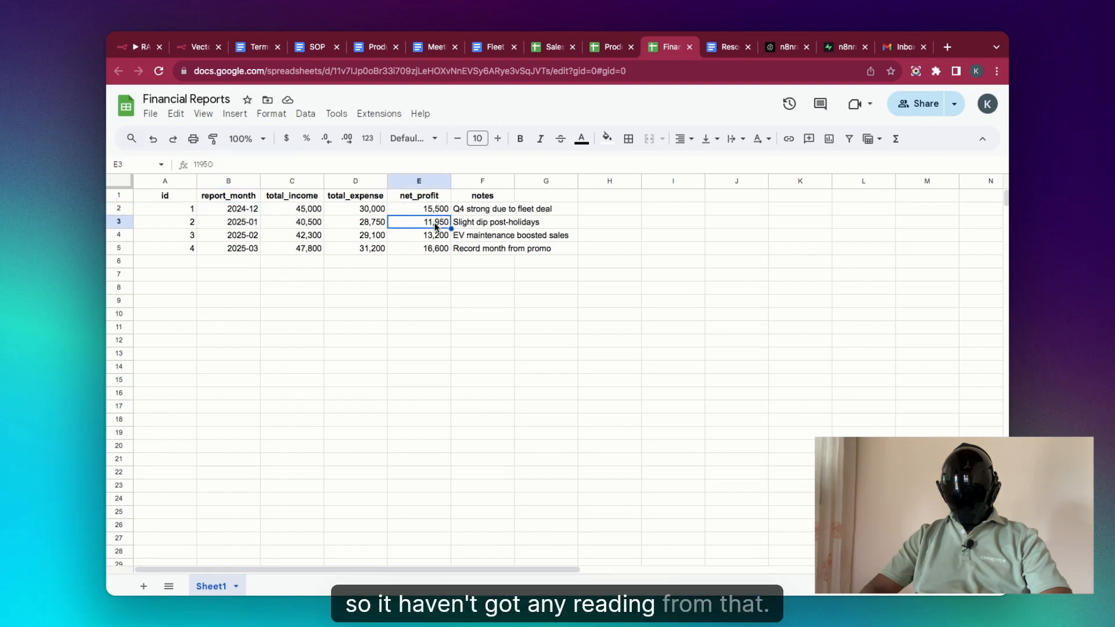
Total E3:E5 in cell E6 with =SUM(E3:E5), giving 41,750
{"action": "left_click", "coordinate": [436, 263]}
{"action": "type", "text": "=SUM(E3:E5)"}
{"action": "key", "text": "Return"}
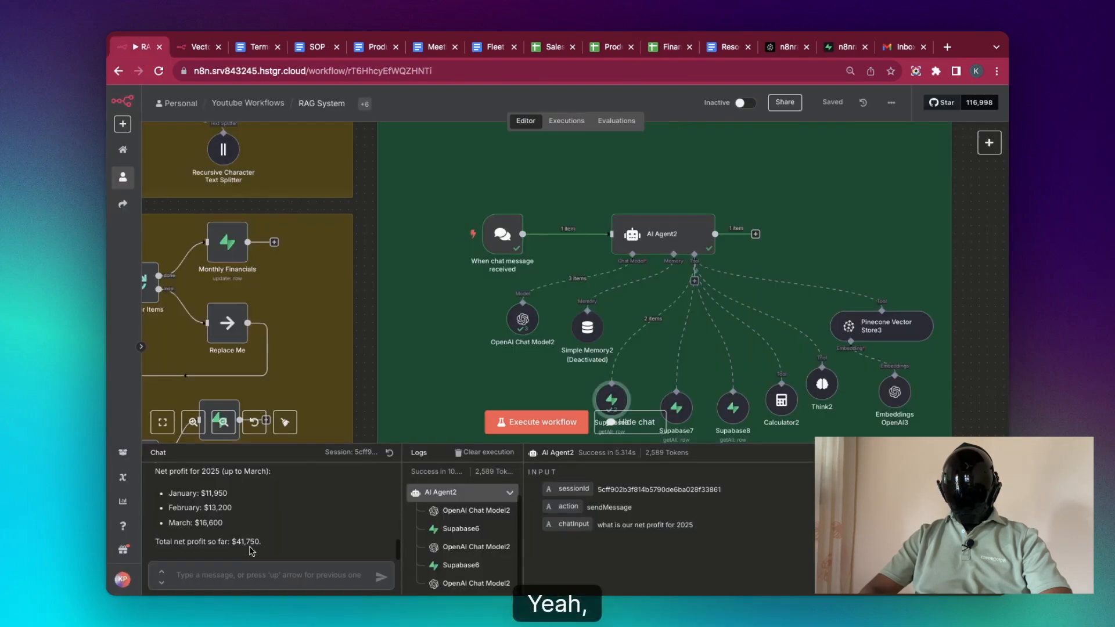
Review the EV battery handling SOP document, then return to the n8n RAG System workflow
{"action": "scroll", "coordinate": [272, 545], "scroll_direction": "up", "scroll_amount": 1}
{"action": "scroll", "coordinate": [272, 543], "scroll_direction": "down", "scroll_amount": 1}
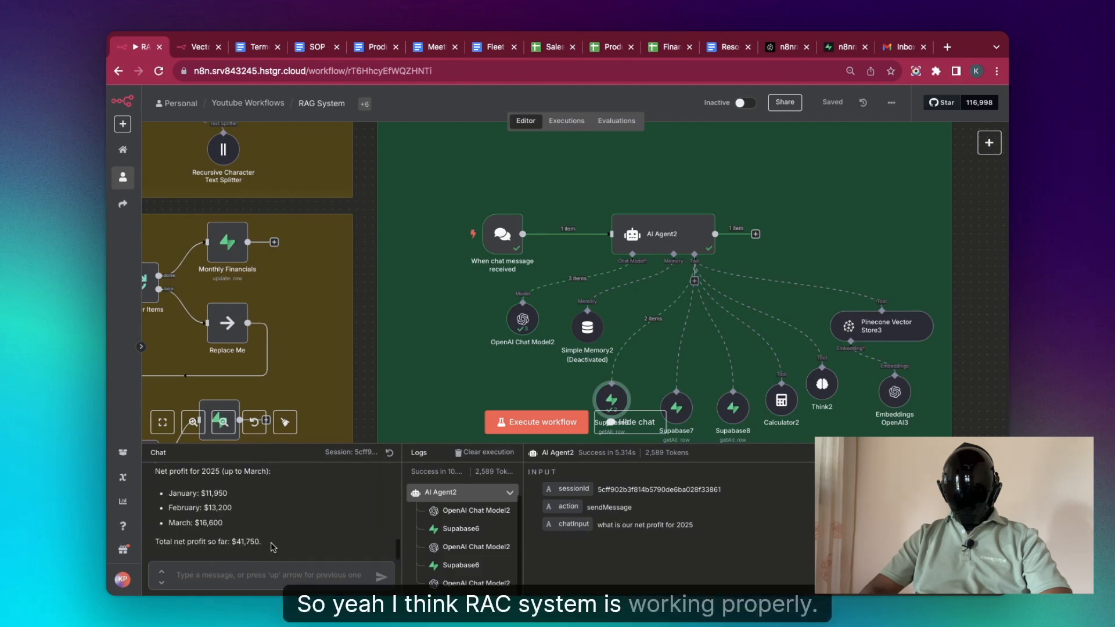
{"action": "scroll", "coordinate": [392, 338], "scroll_direction": "down", "scroll_amount": 1}
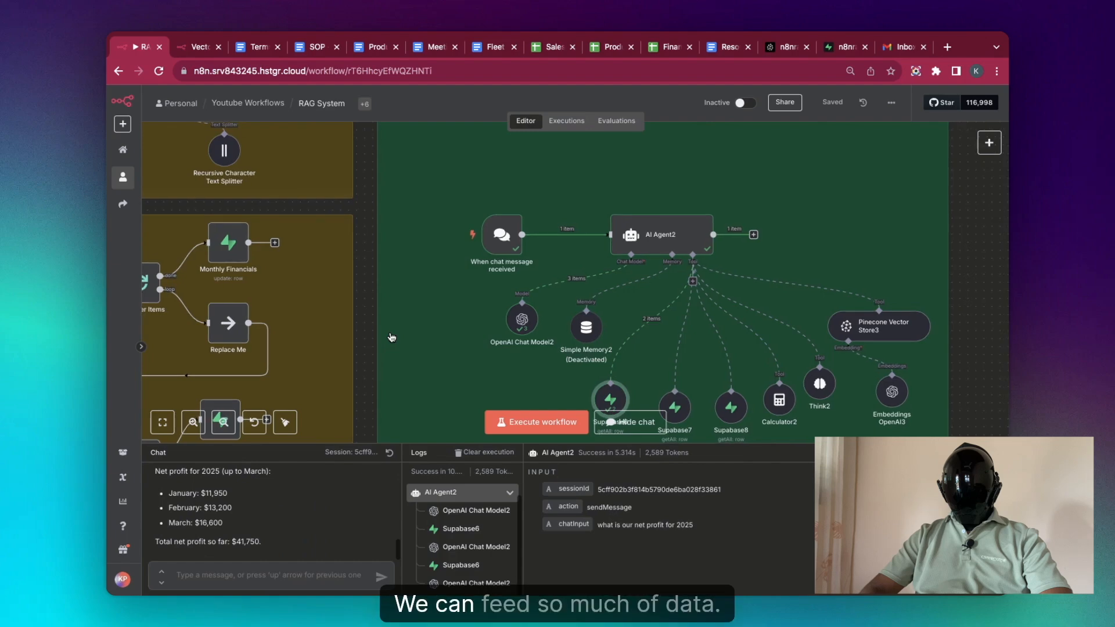
{"action": "scroll", "coordinate": [392, 337], "scroll_direction": "down", "scroll_amount": 4}
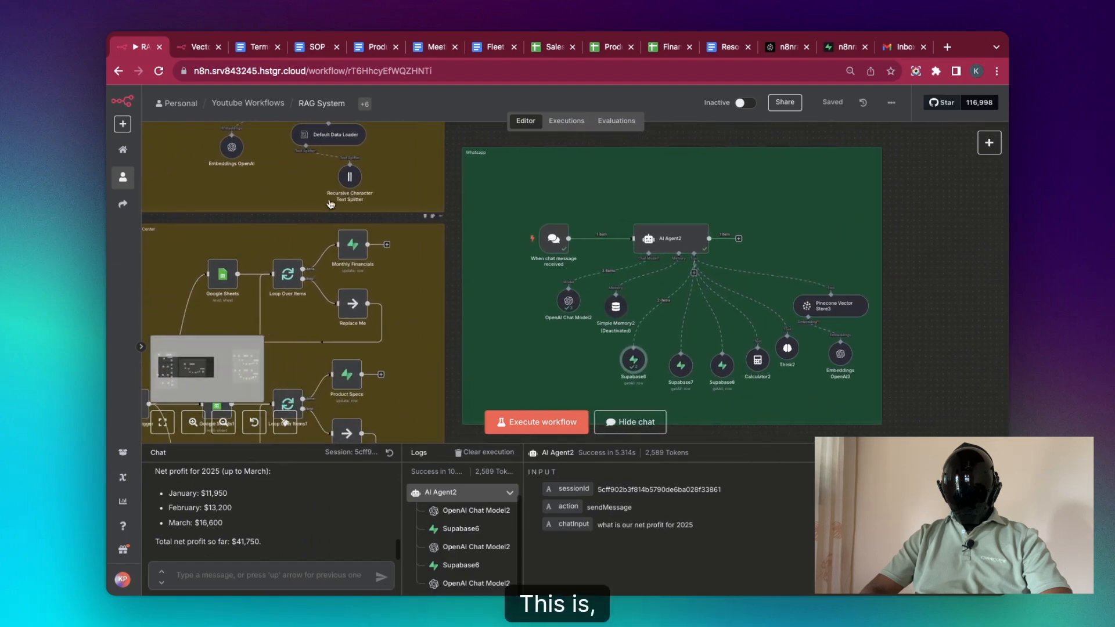
{"action": "left_click", "coordinate": [323, 74]}
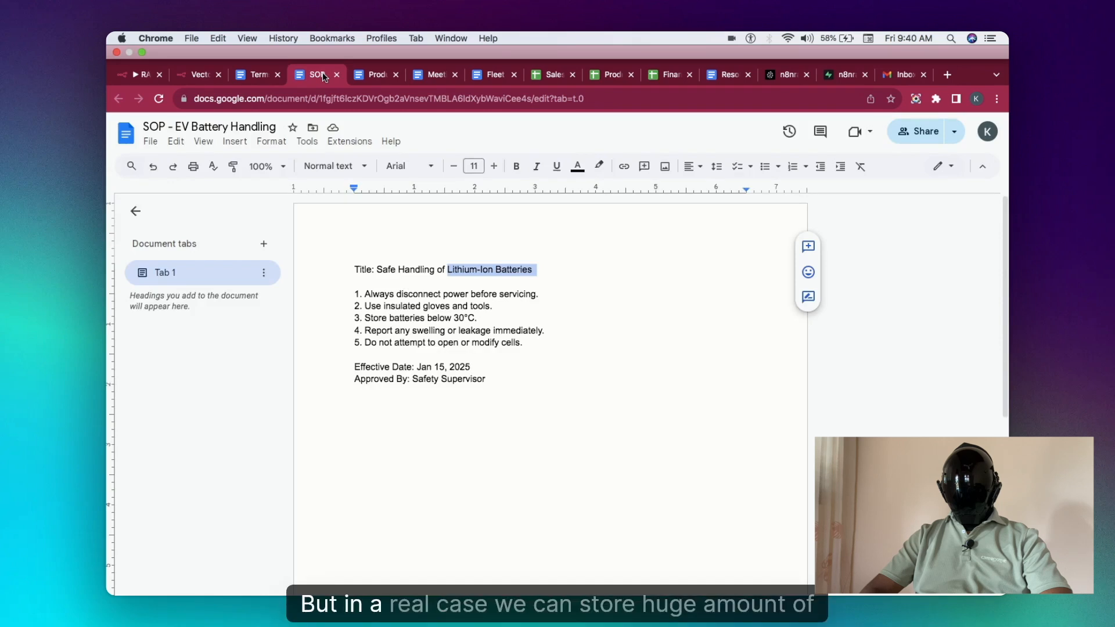
{"action": "left_click", "coordinate": [140, 78]}
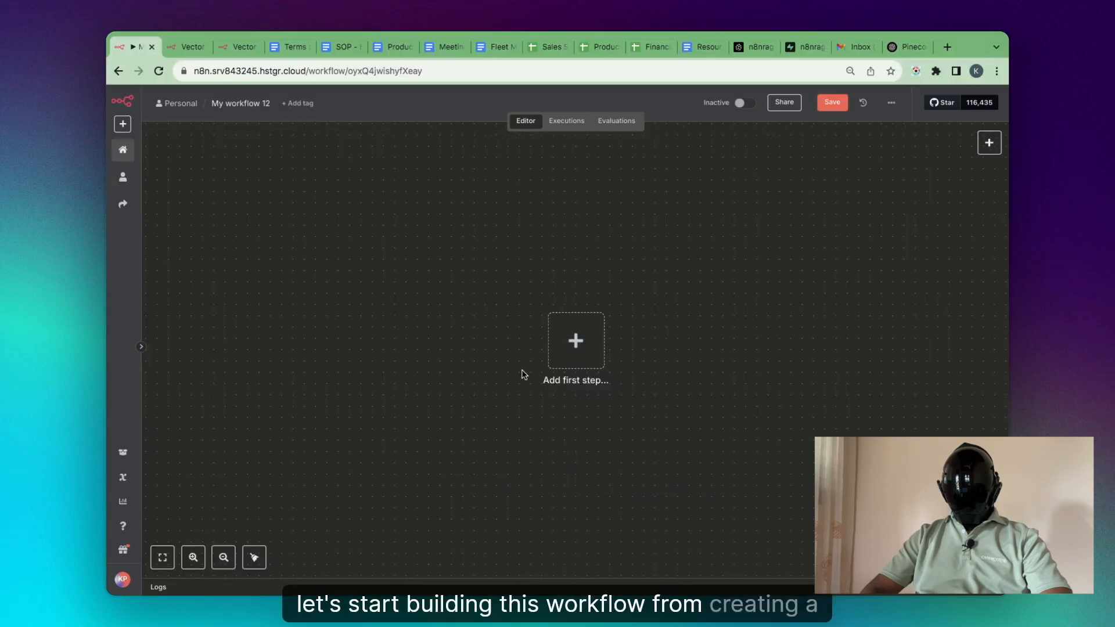
Add an On form submission trigger titled Vector Database File Uploader
{"action": "left_click", "coordinate": [576, 341]}
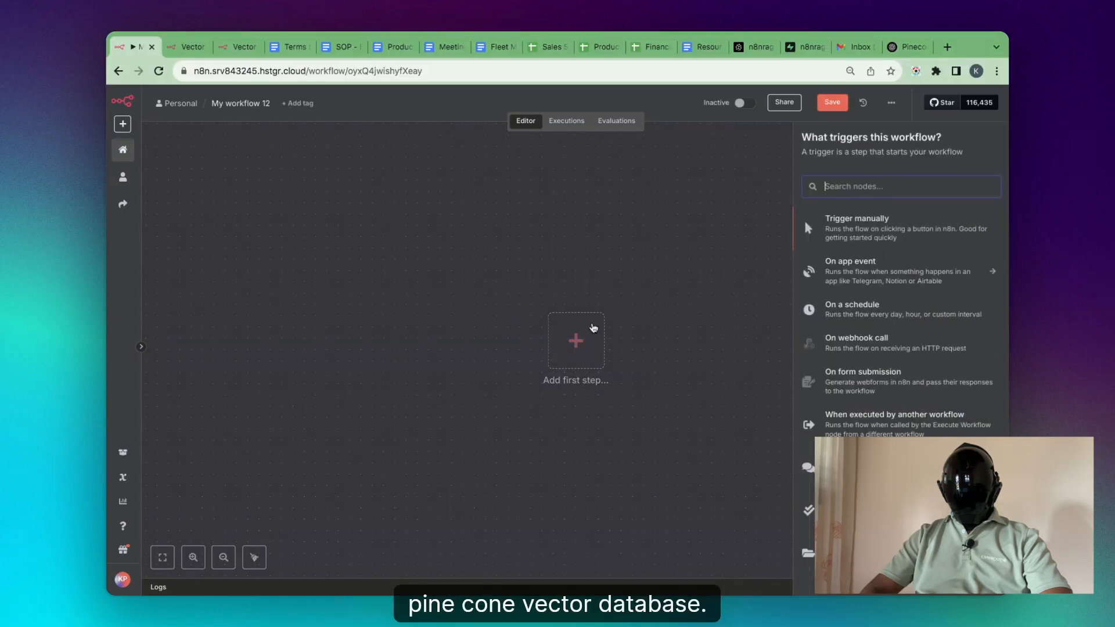
{"action": "type", "text": "form"}
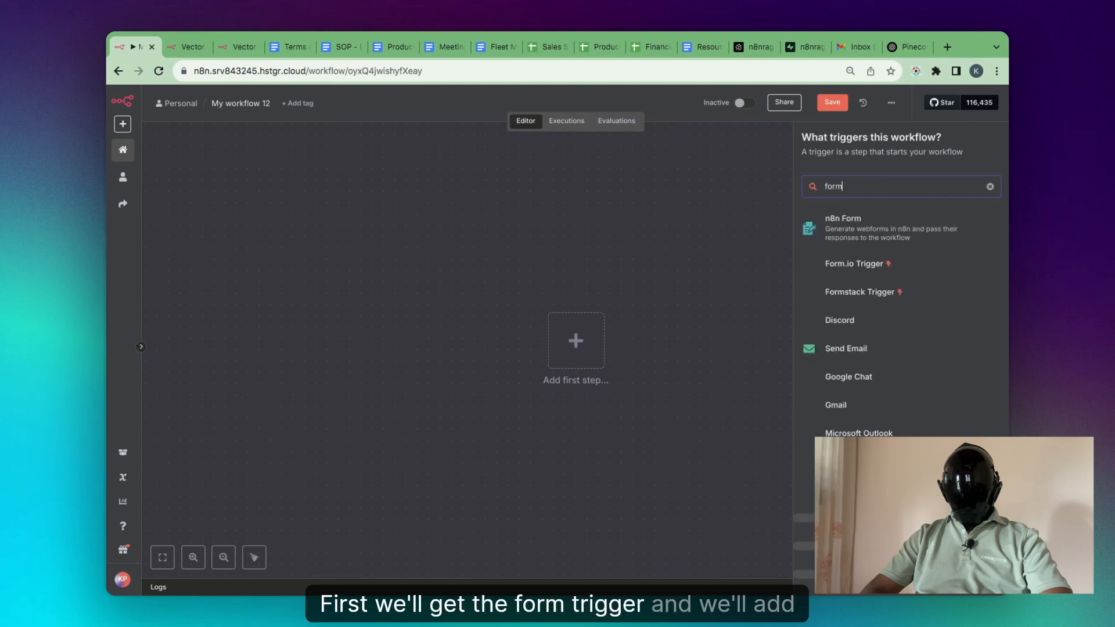
{"action": "key", "text": "Return"}
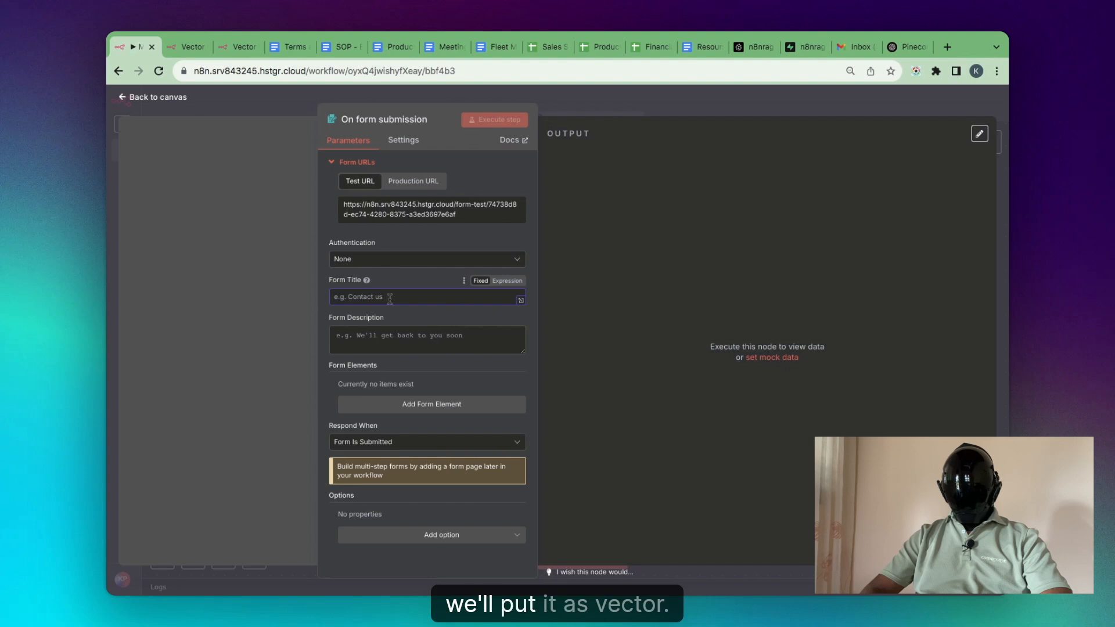
{"action": "type", "text": "V"}
{"action": "type", "text": "ector Database File Uploader"}
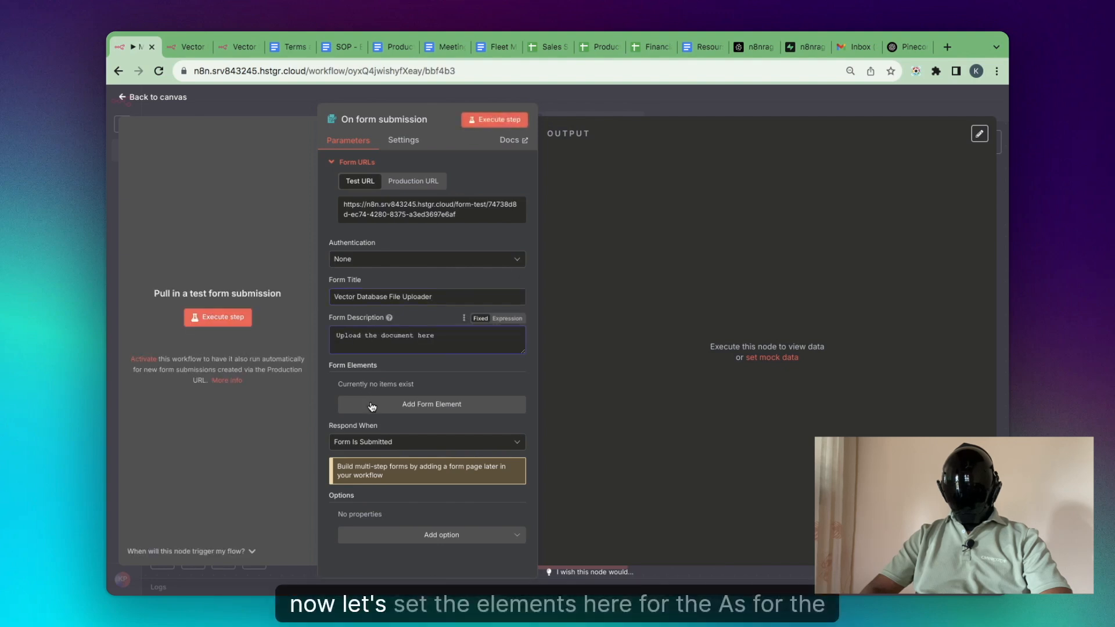
Add a required multi-file form element named Upload
{"action": "left_click", "coordinate": [372, 404]}
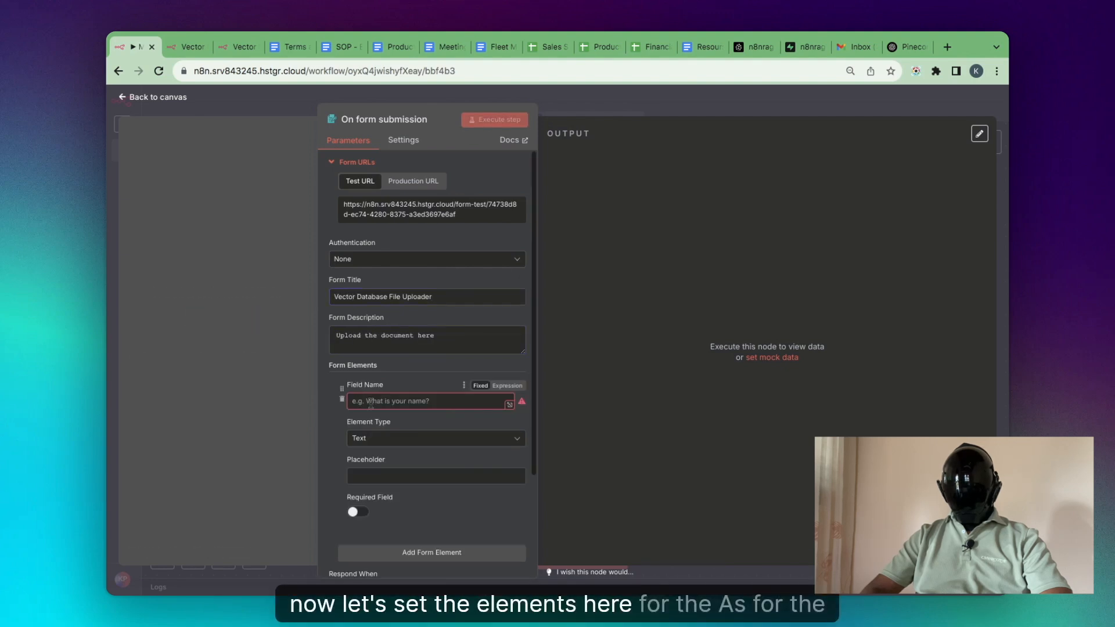
{"action": "left_click", "coordinate": [372, 440]}
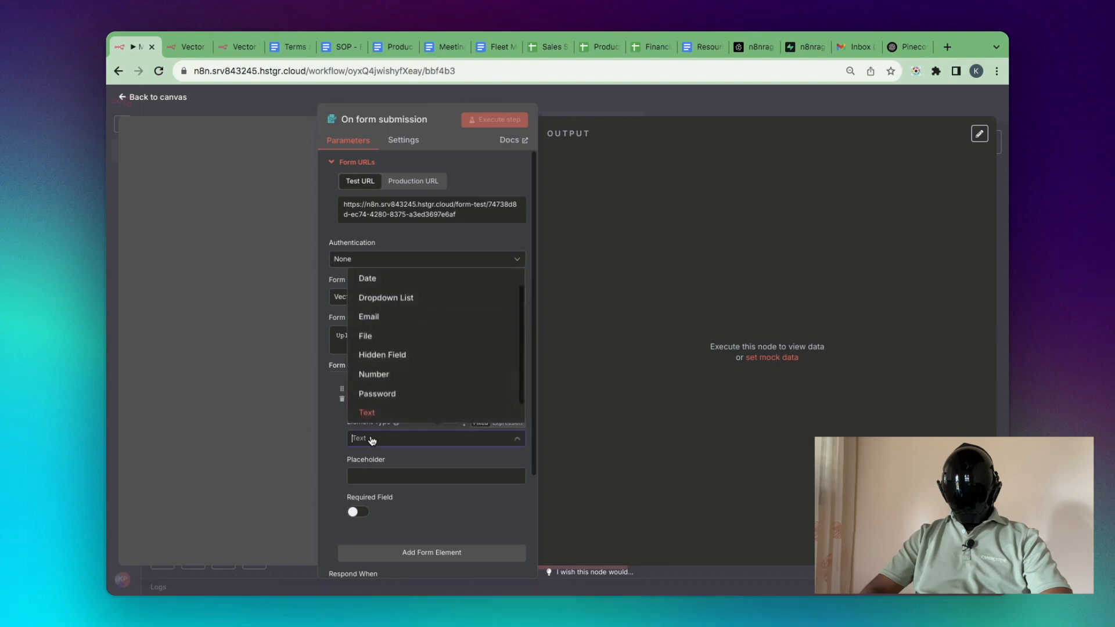
{"action": "left_click", "coordinate": [386, 336]}
{"action": "left_click", "coordinate": [378, 402]}
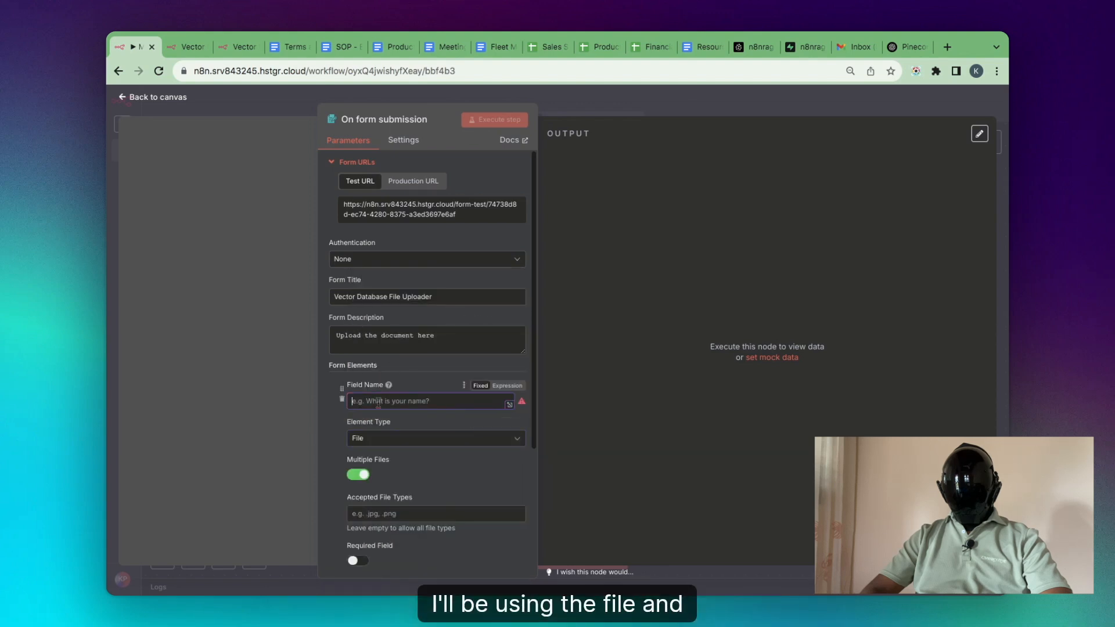
{"action": "type", "text": "Upload"}
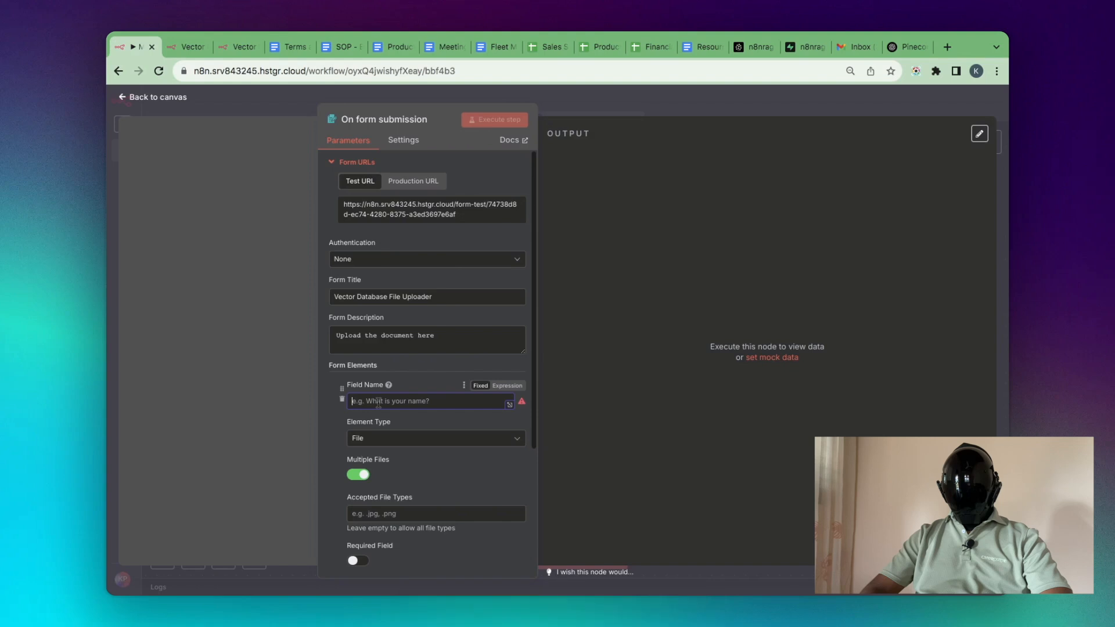
{"action": "double_click", "coordinate": [363, 477]}
{"action": "scroll", "coordinate": [363, 478], "scroll_direction": "down", "scroll_amount": 2}
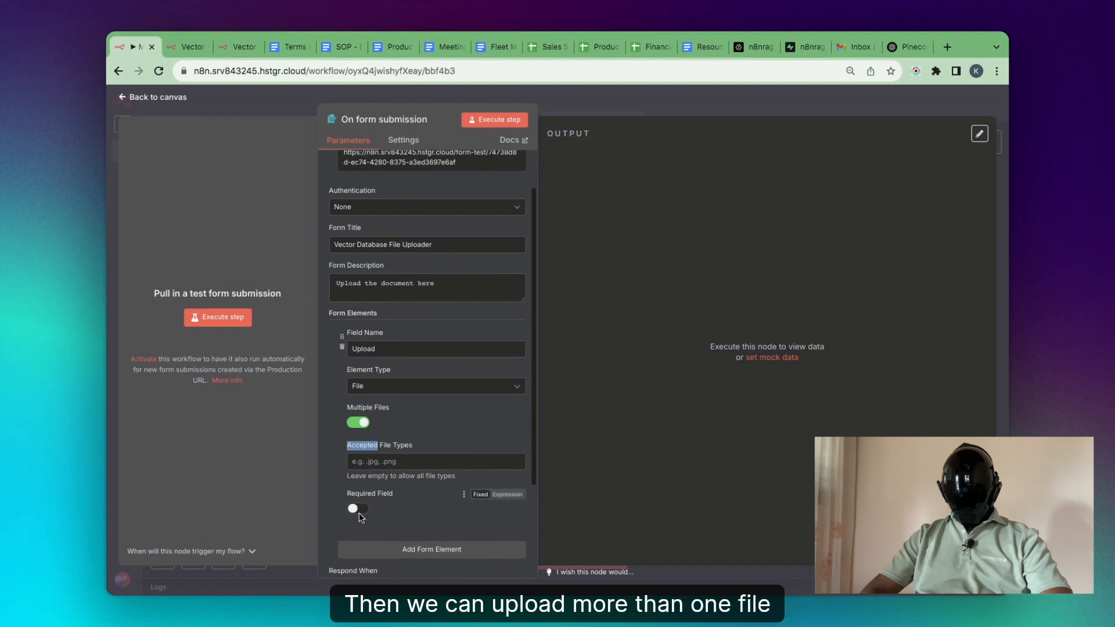
{"action": "left_click", "coordinate": [358, 510]}
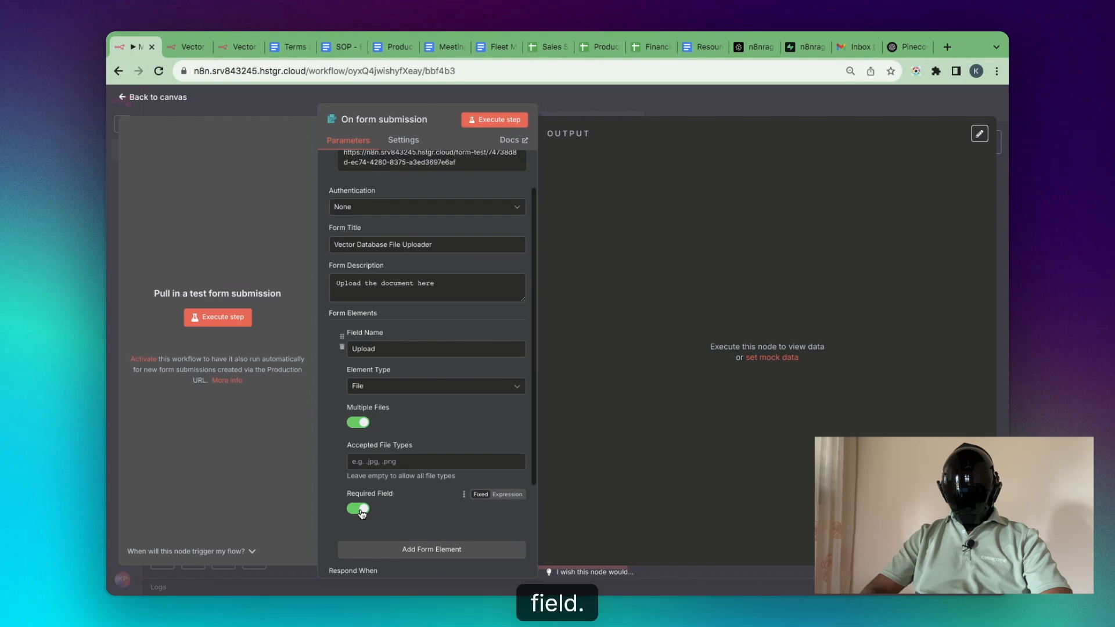
Test the form trigger by submitting Meeting Minutes.pdf and confirm the received Upload file
{"action": "left_click", "coordinate": [223, 322]}
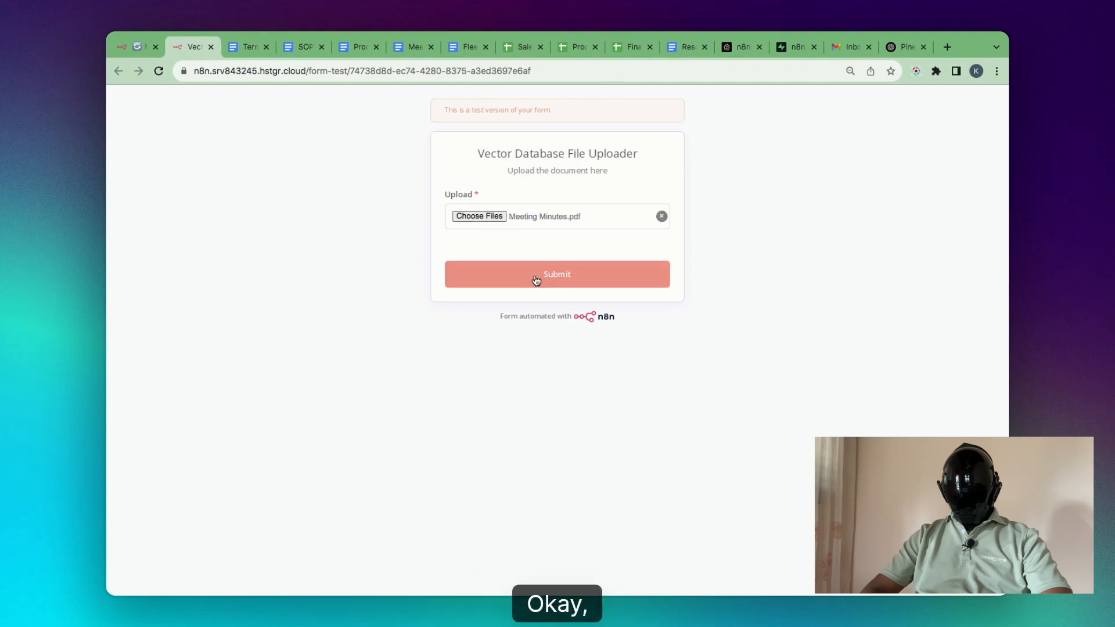
{"action": "left_click", "coordinate": [534, 274]}
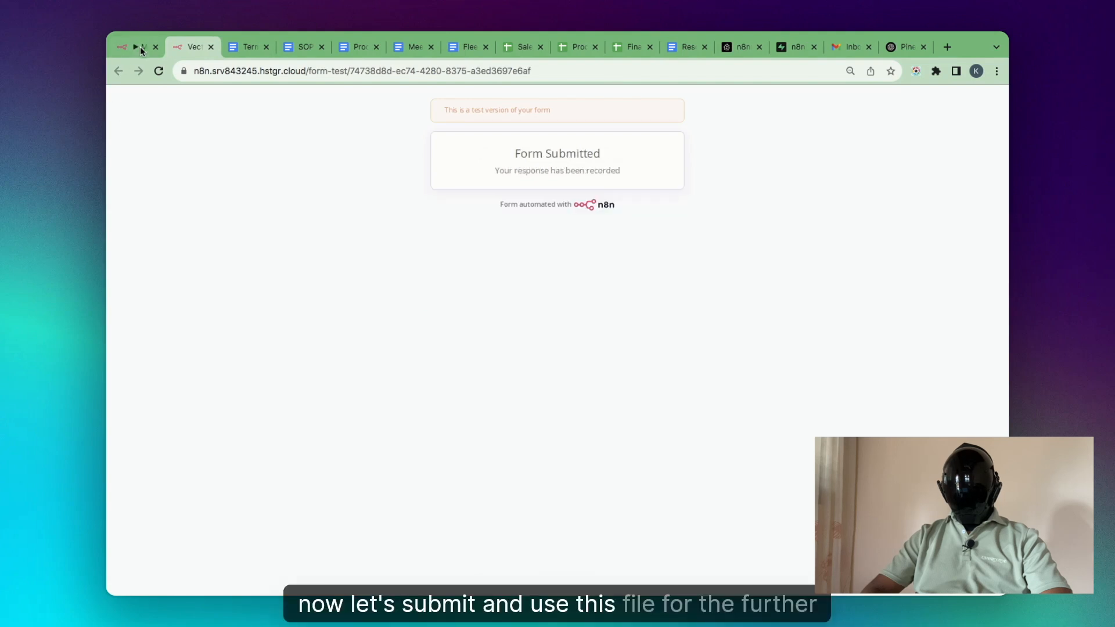
{"action": "left_click", "coordinate": [140, 49]}
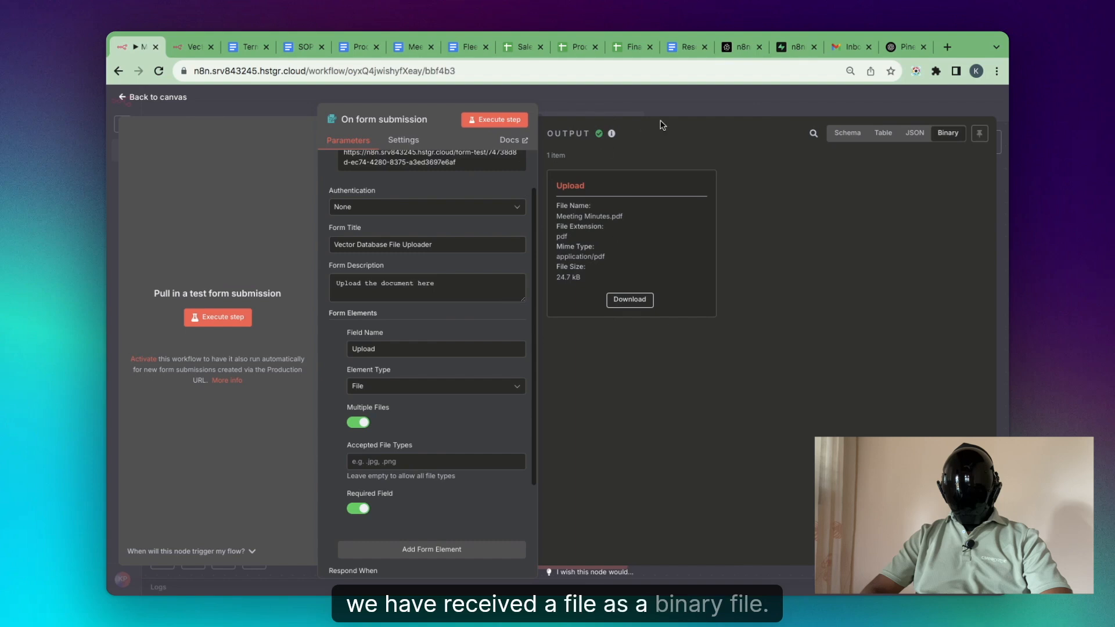
{"action": "key", "text": "Escape"}
Add a Pinecone Vector Store step after the form trigger that adds documents to the store
{"action": "left_click", "coordinate": [660, 350]}
{"action": "type", "text": "p"}
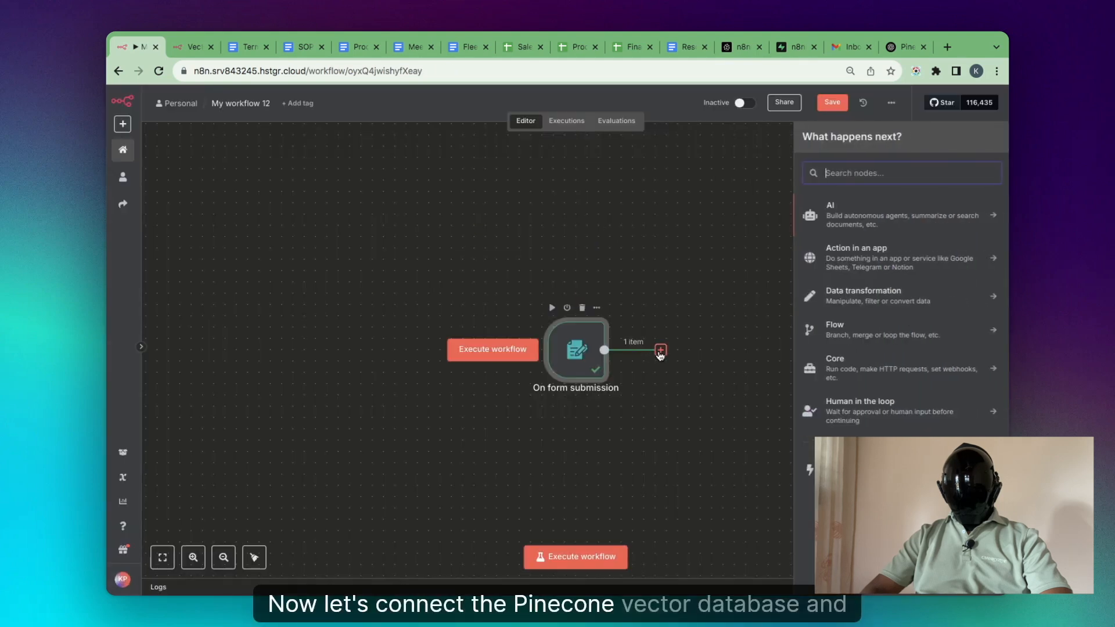
{"action": "type", "text": "ine"}
{"action": "key", "text": "Return"}
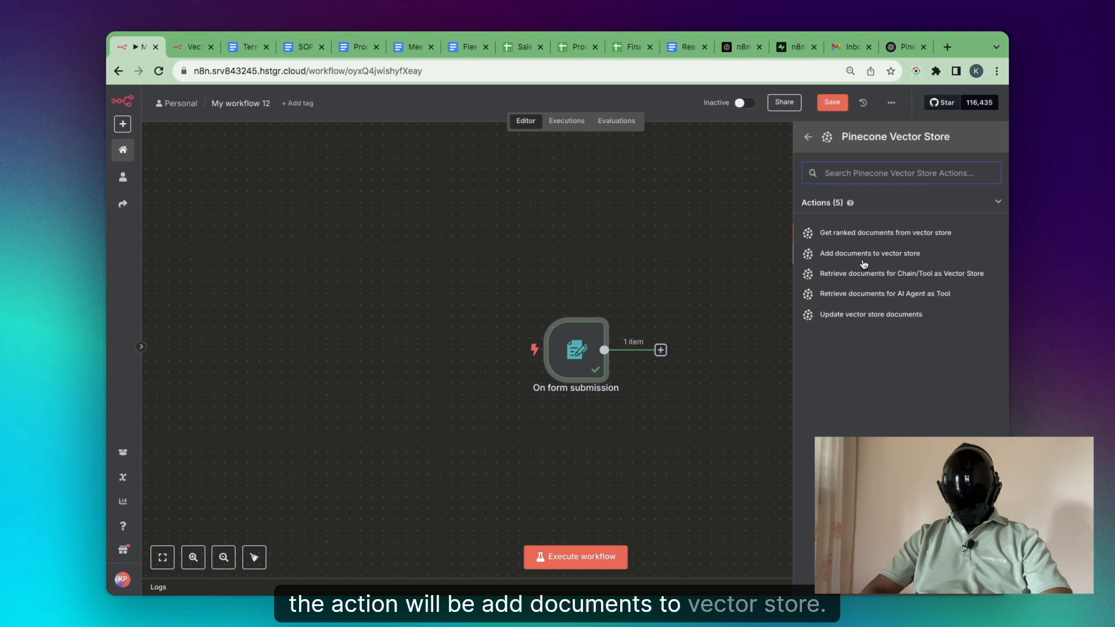
{"action": "left_click", "coordinate": [870, 253]}
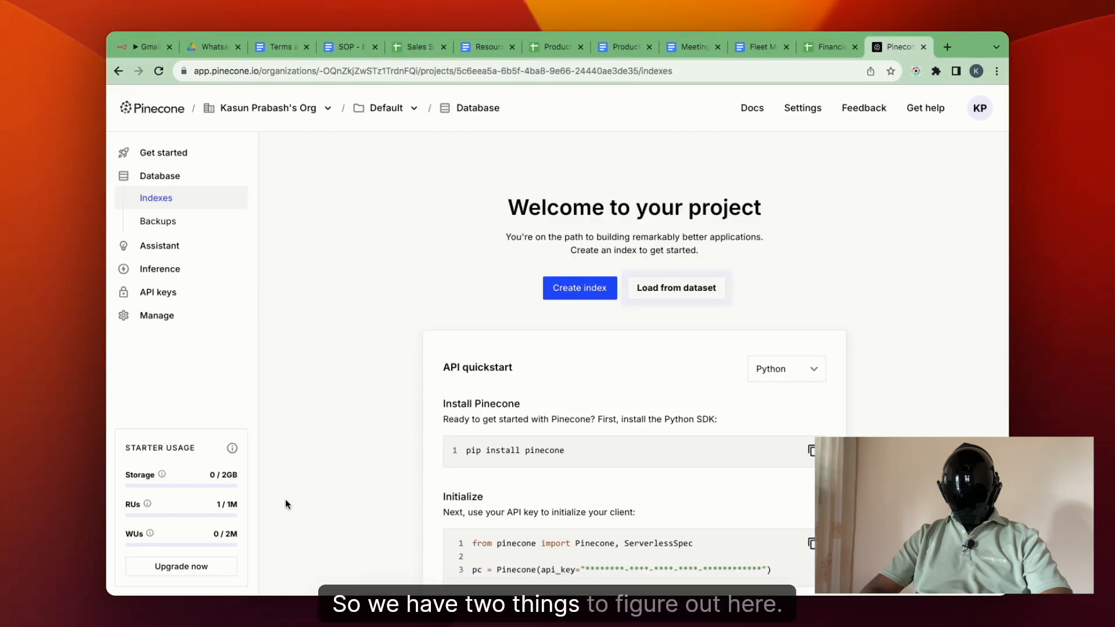
Create a Pinecone API key named n8nragchat and copy it
{"action": "scroll", "coordinate": [285, 504], "scroll_direction": "down", "scroll_amount": 1}
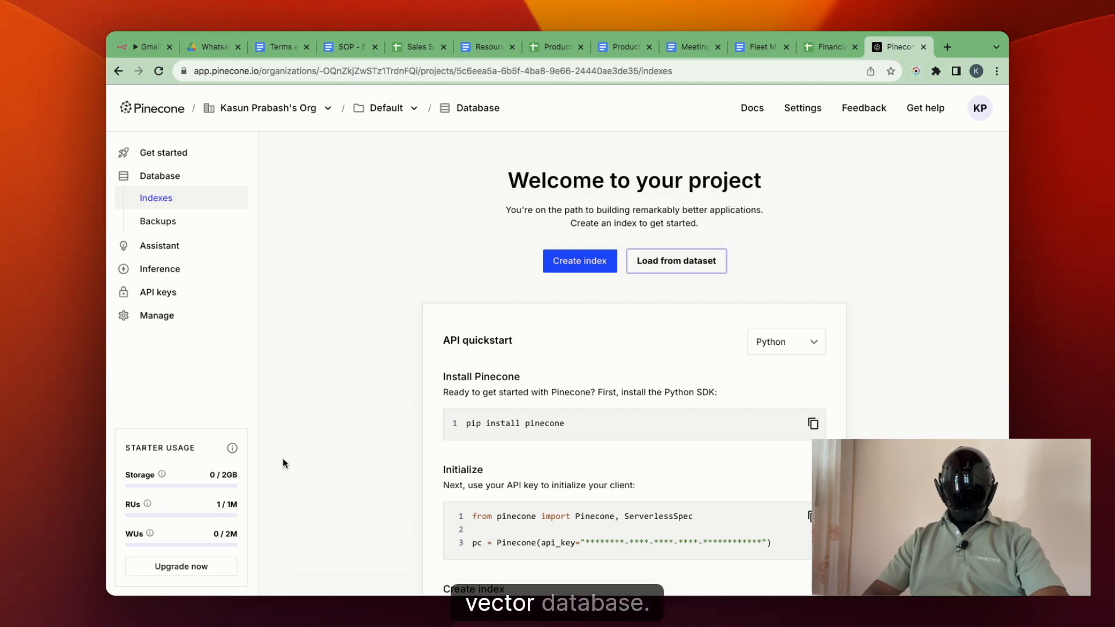
{"action": "left_click", "coordinate": [220, 295]}
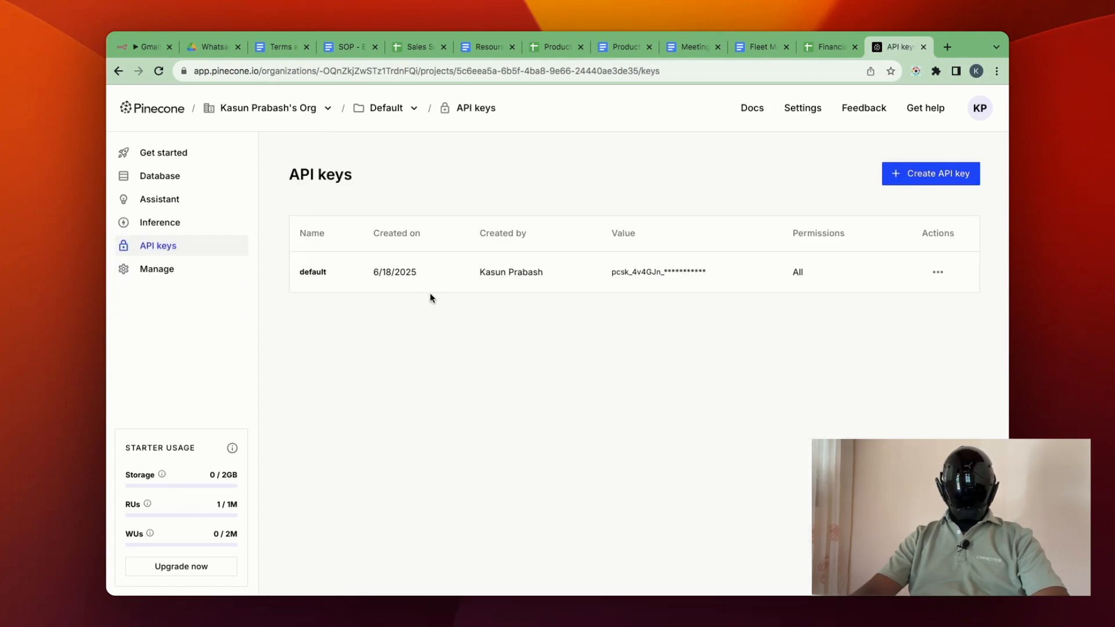
{"action": "left_click", "coordinate": [912, 173]}
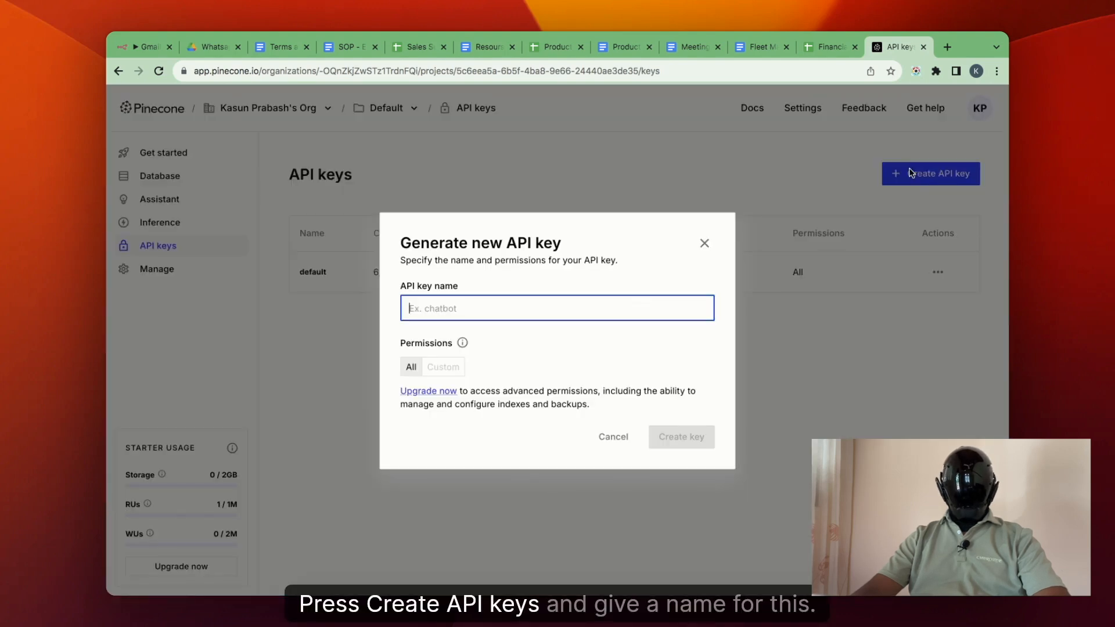
{"action": "type", "text": "n"}
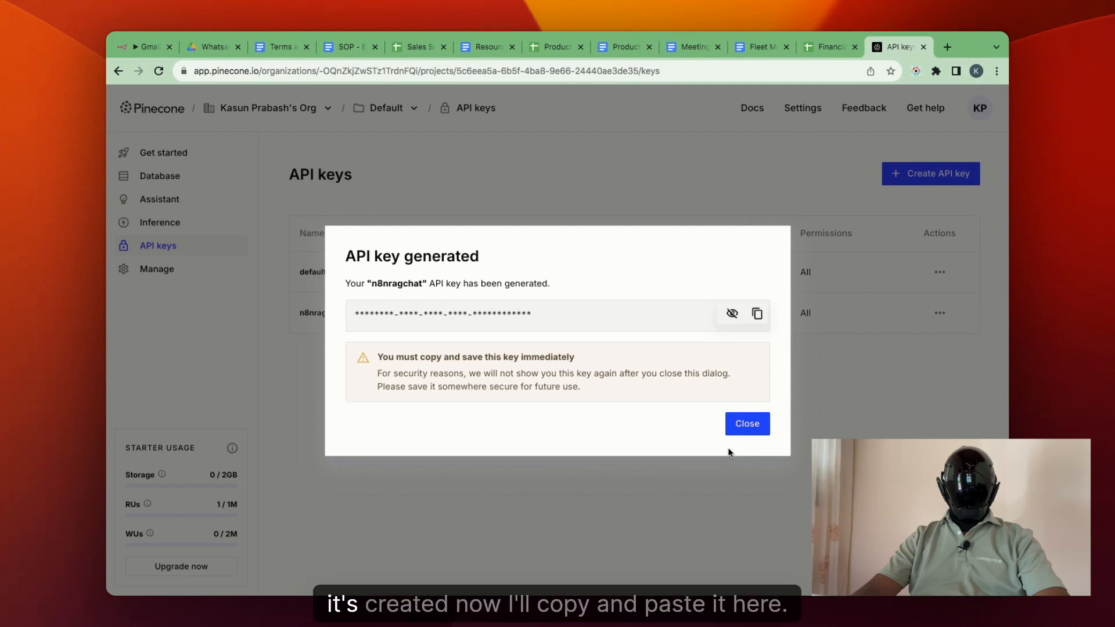
{"action": "left_click", "coordinate": [759, 315]}
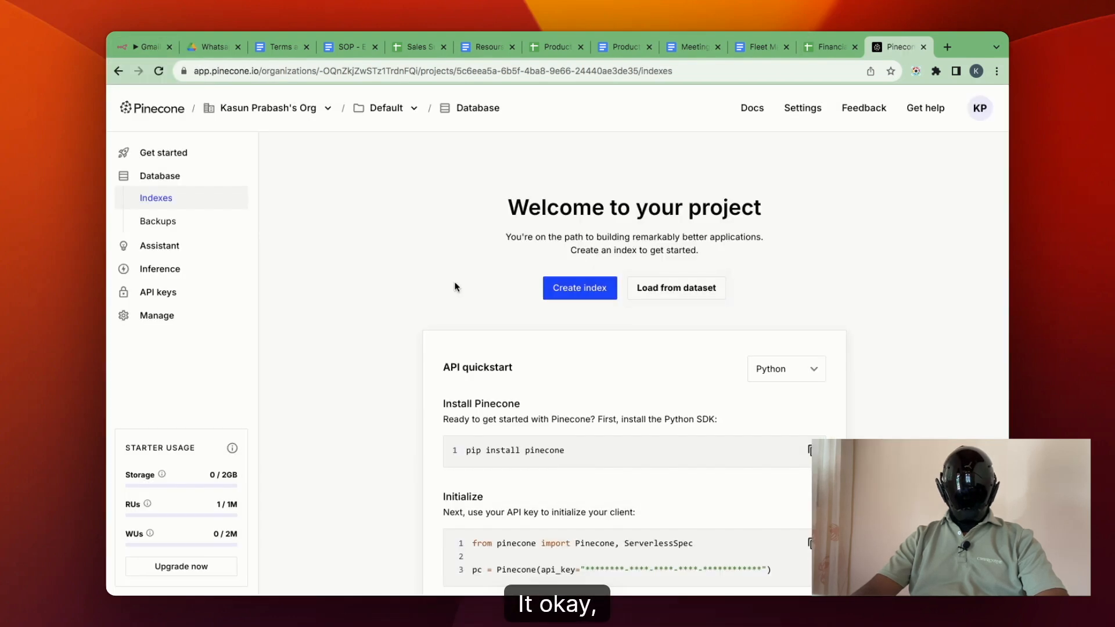
{"action": "scroll", "coordinate": [544, 257], "scroll_direction": "down", "scroll_amount": 2}
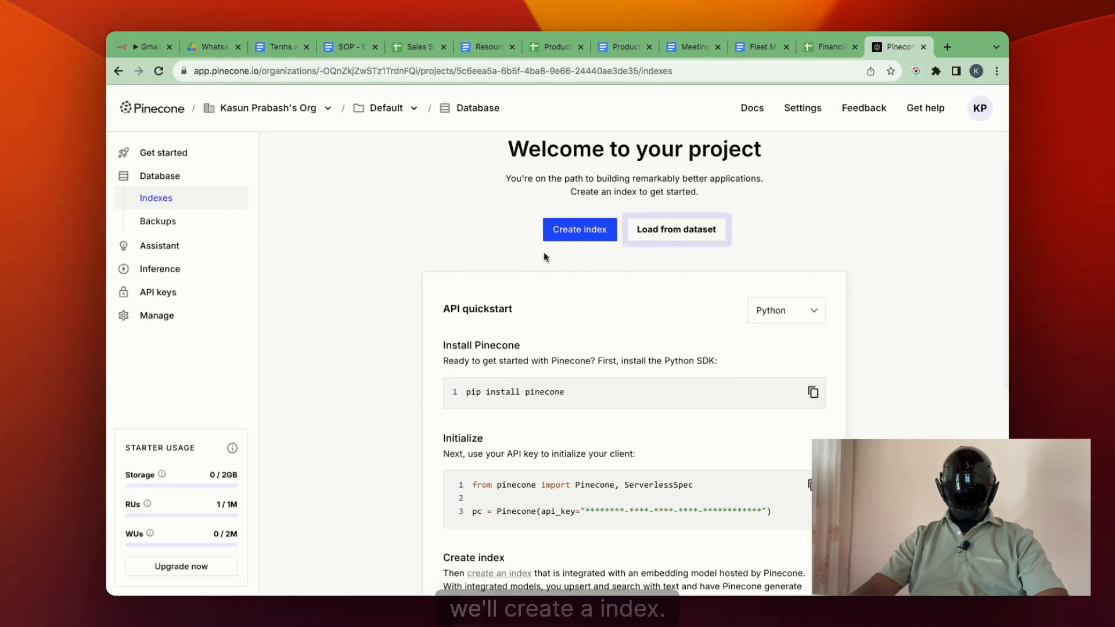
Create a Pinecone index using llama-text-embed-v2, 1024 dimensions, in the us-east-1 region
{"action": "left_click", "coordinate": [578, 235]}
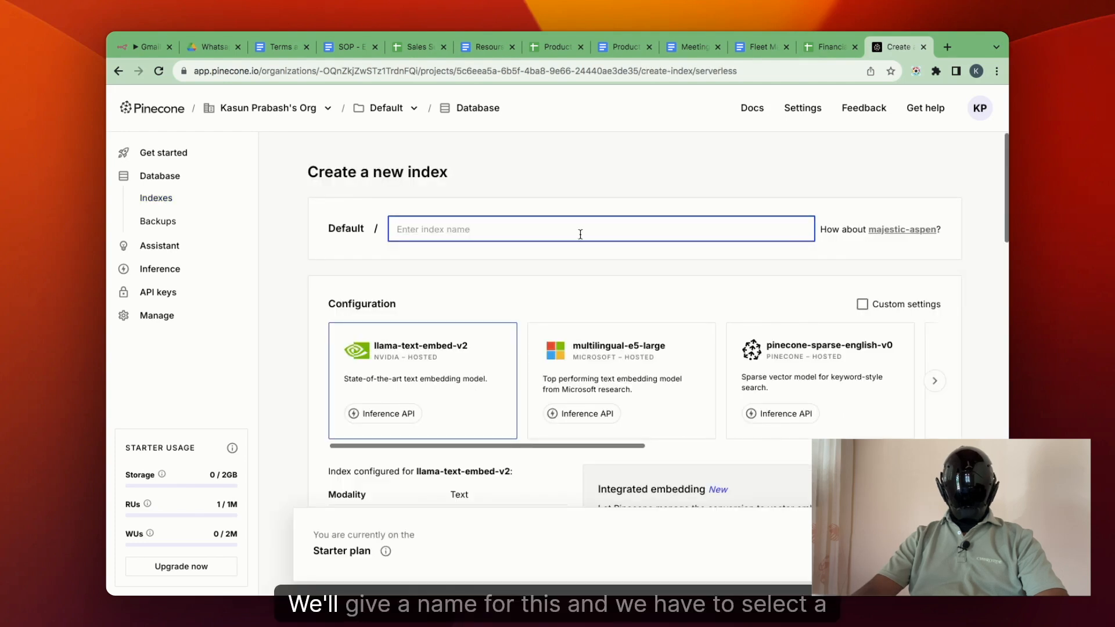
{"action": "type", "text": "co"}
{"action": "scroll", "coordinate": [634, 319], "scroll_direction": "down", "scroll_amount": 3}
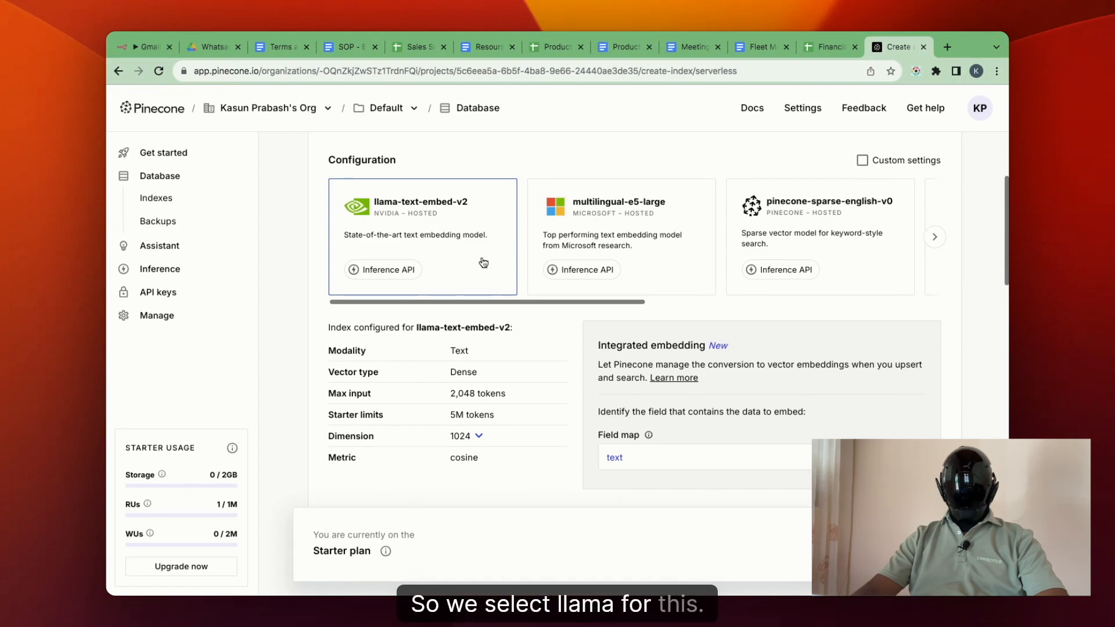
{"action": "scroll", "coordinate": [484, 263], "scroll_direction": "down", "scroll_amount": 4}
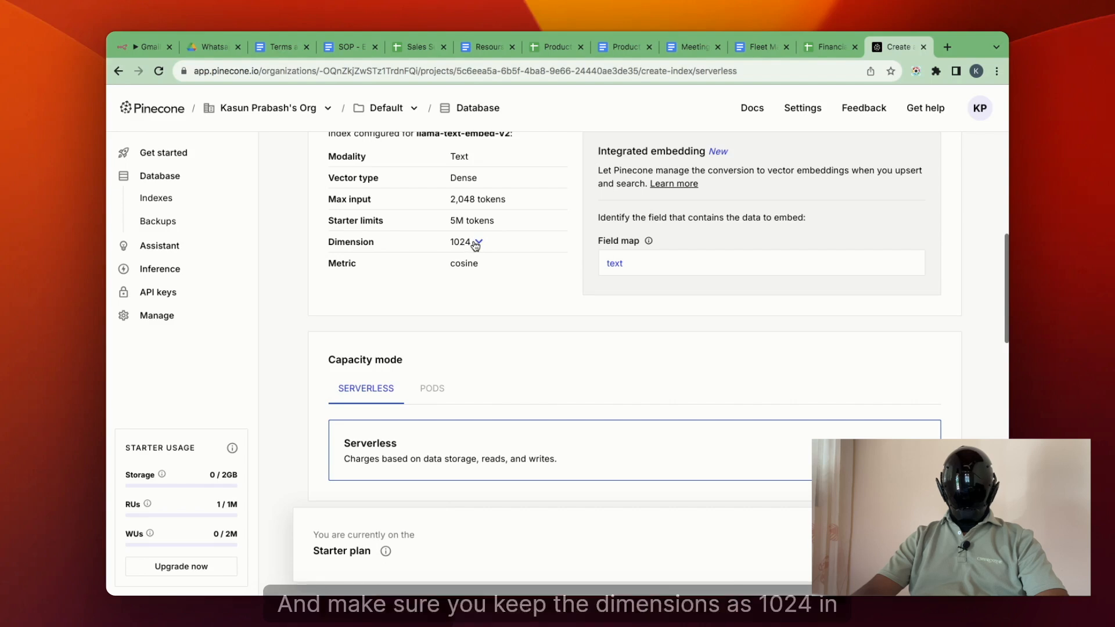
{"action": "scroll", "coordinate": [470, 245], "scroll_direction": "down", "scroll_amount": 8}
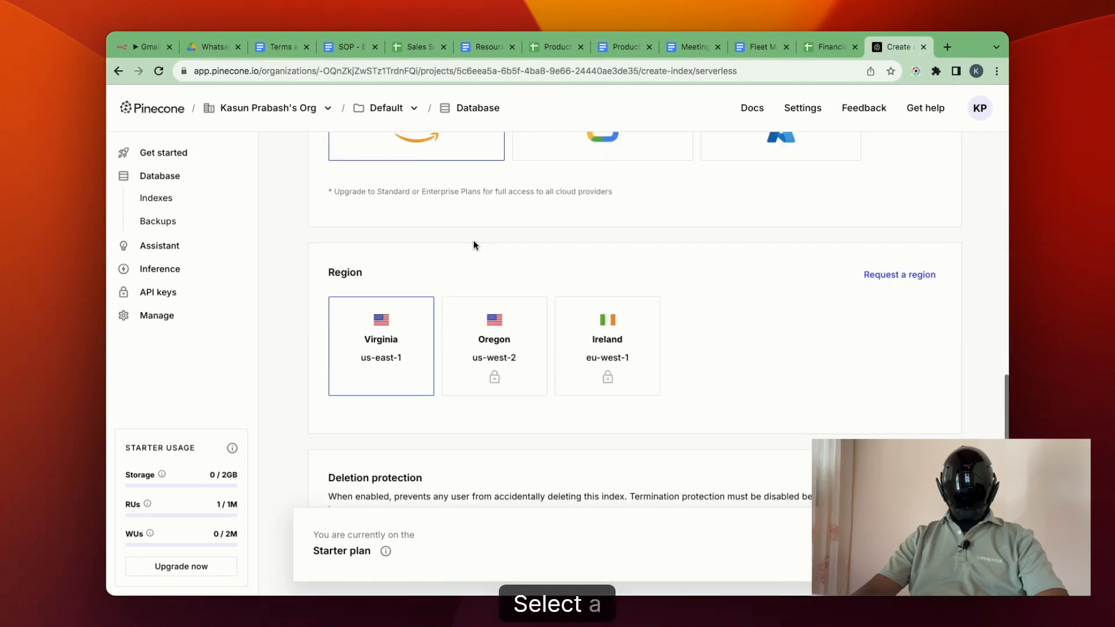
{"action": "scroll", "coordinate": [473, 245], "scroll_direction": "down", "scroll_amount": 1}
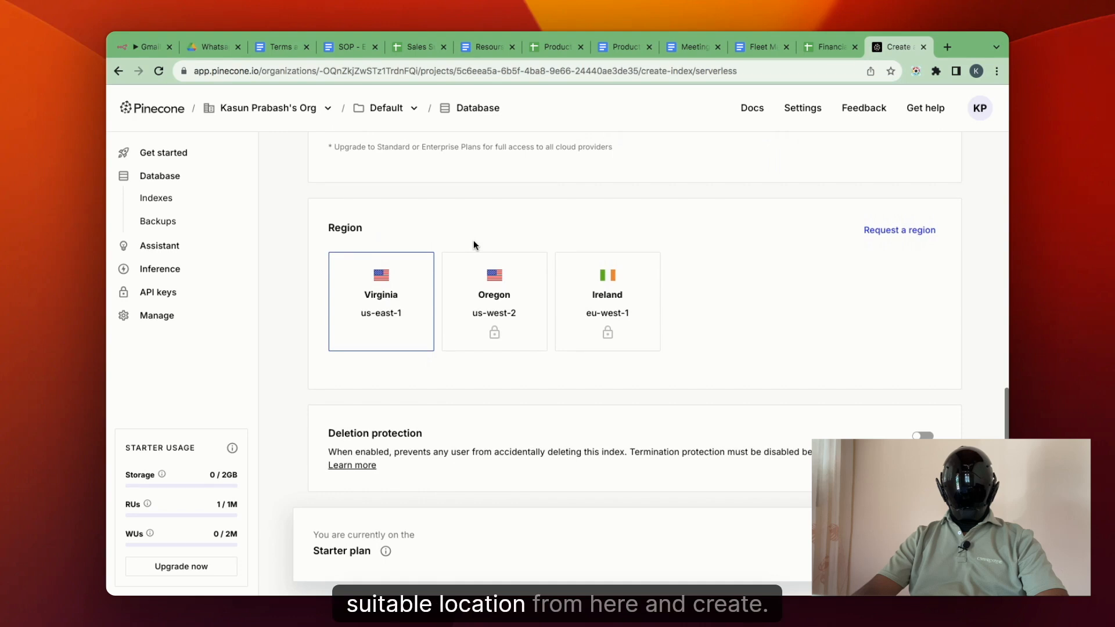
{"action": "scroll", "coordinate": [469, 355], "scroll_direction": "down", "scroll_amount": 1}
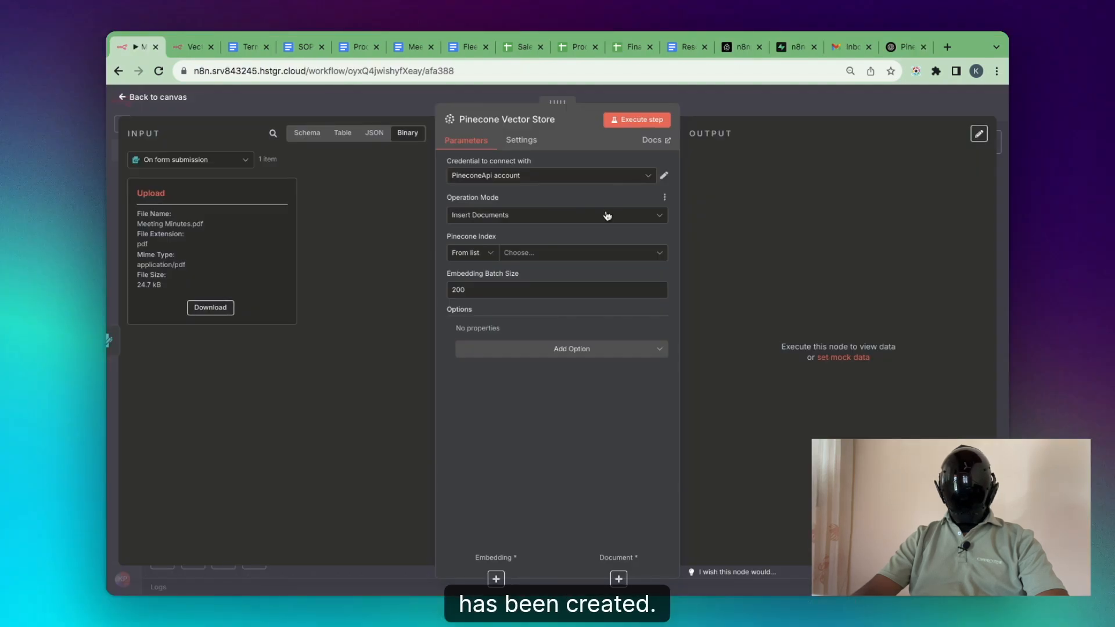
Point the Pinecone store at the n8nrag index and attach an OpenAI embeddings model
{"action": "left_click", "coordinate": [579, 253]}
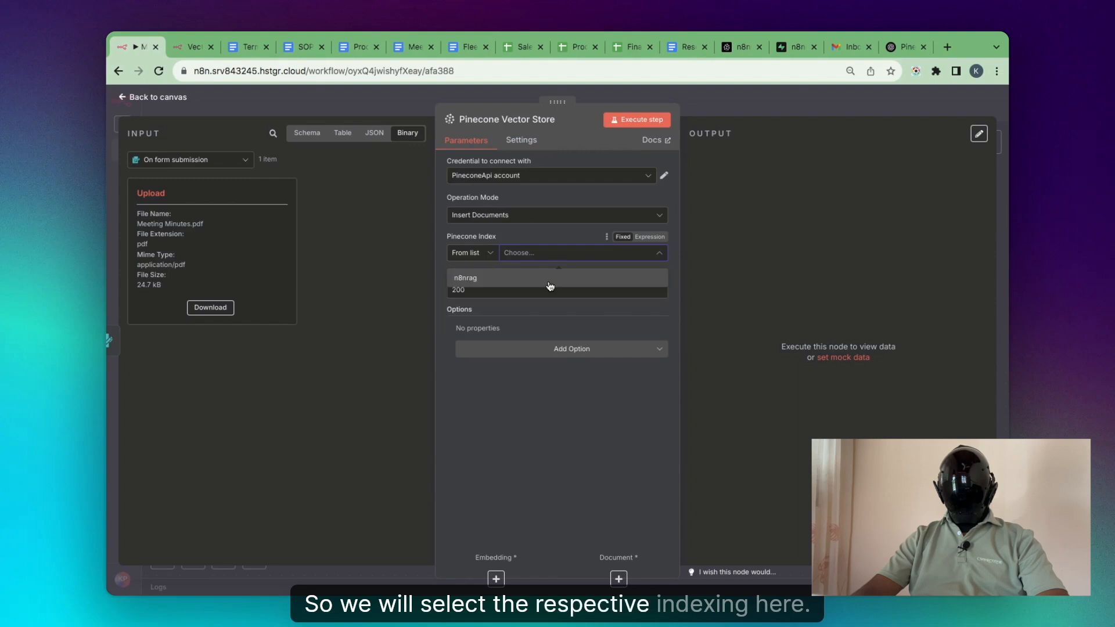
{"action": "left_click", "coordinate": [549, 281]}
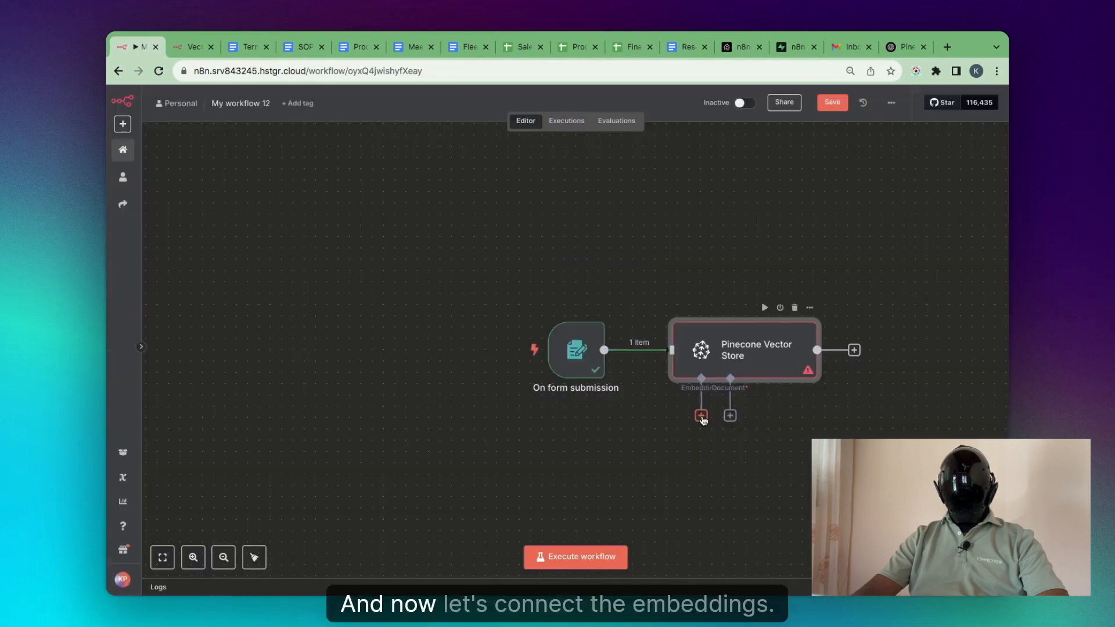
{"action": "left_click", "coordinate": [702, 416]}
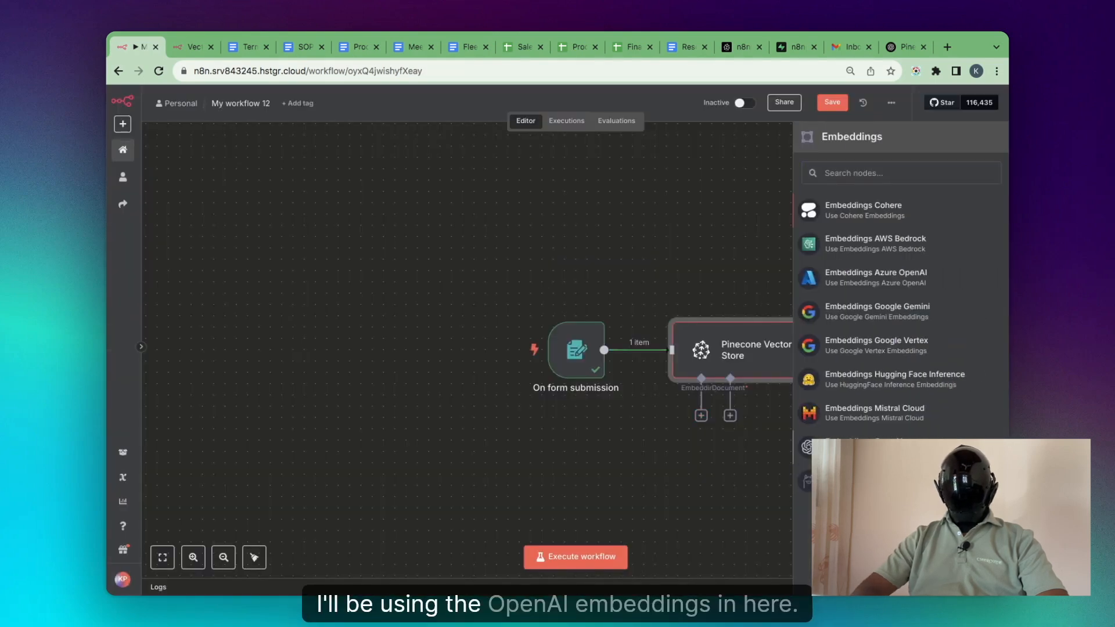
{"action": "left_click", "coordinate": [813, 448]}
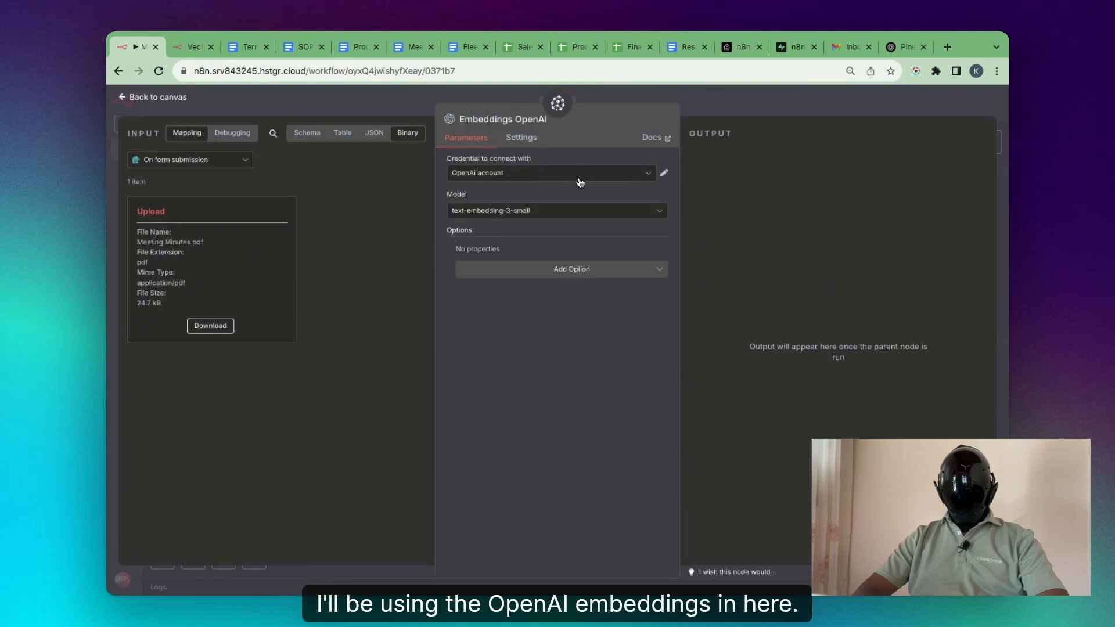
Set the OpenAI embeddings Dimensions option to 1024 to match the Pinecone index
{"action": "left_click", "coordinate": [528, 270]}
{"action": "left_click", "coordinate": [520, 302]}
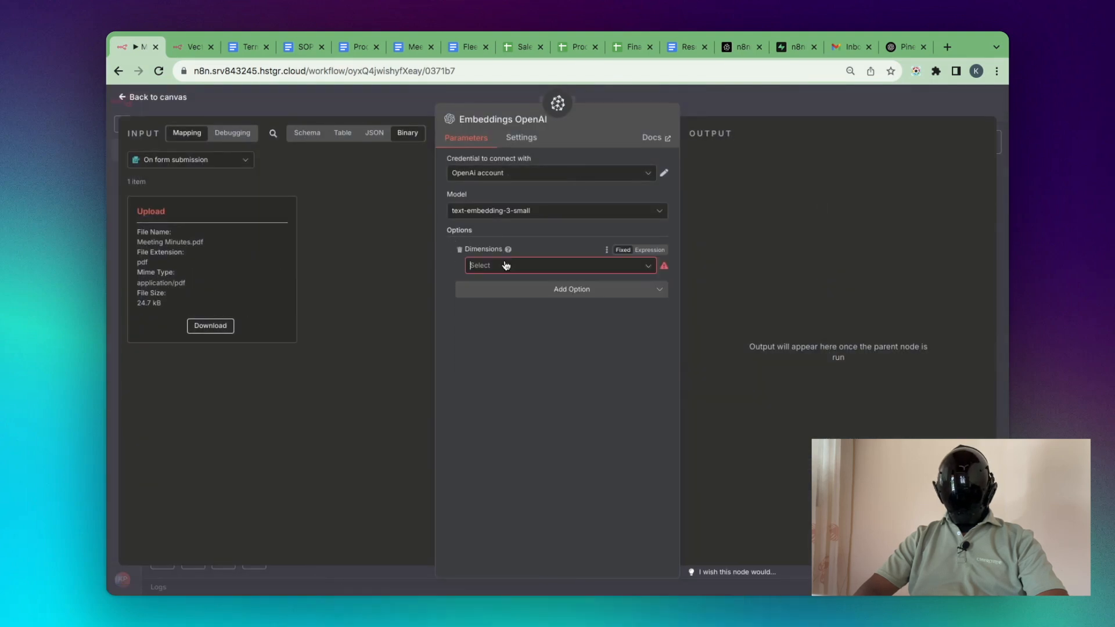
{"action": "left_click", "coordinate": [506, 266]}
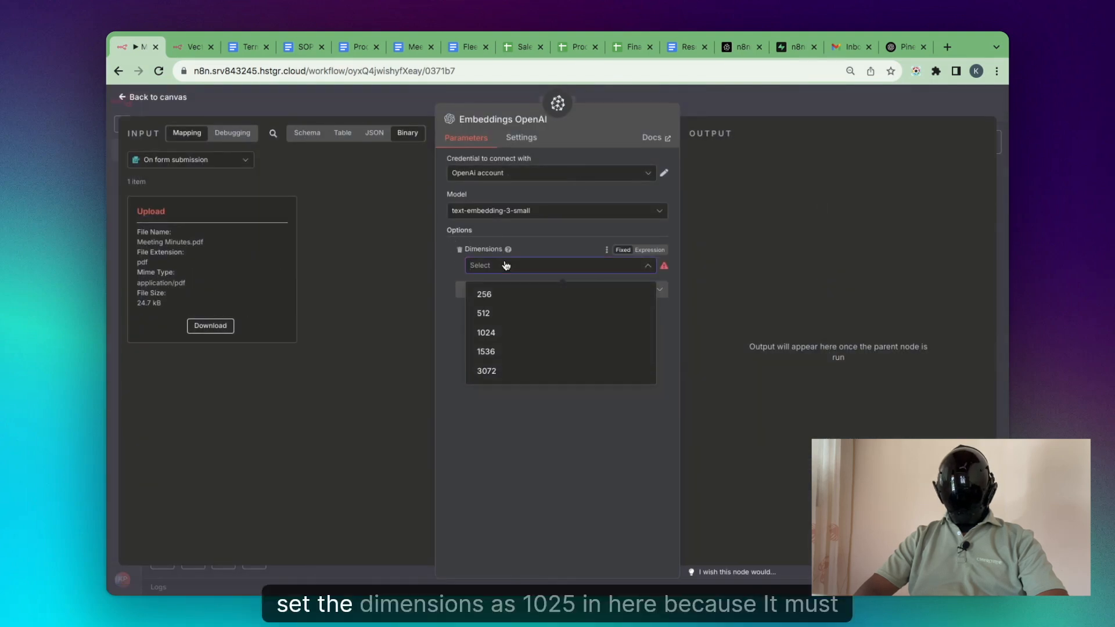
{"action": "left_click", "coordinate": [506, 343]}
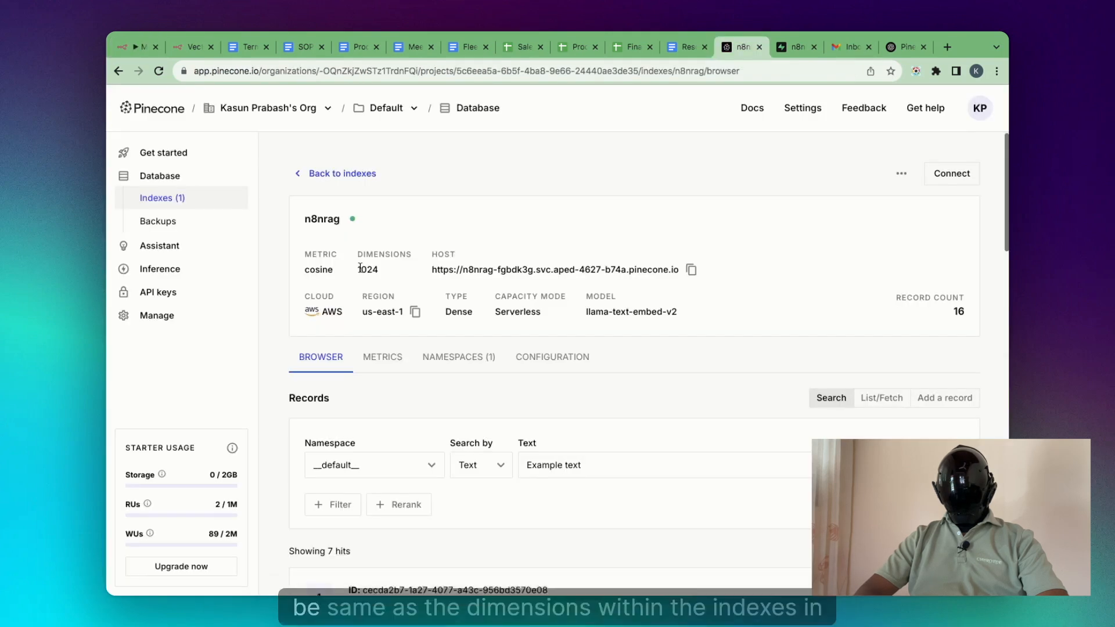
{"action": "left_click_drag", "start_coordinate": [359, 268], "coordinate": [383, 273]}
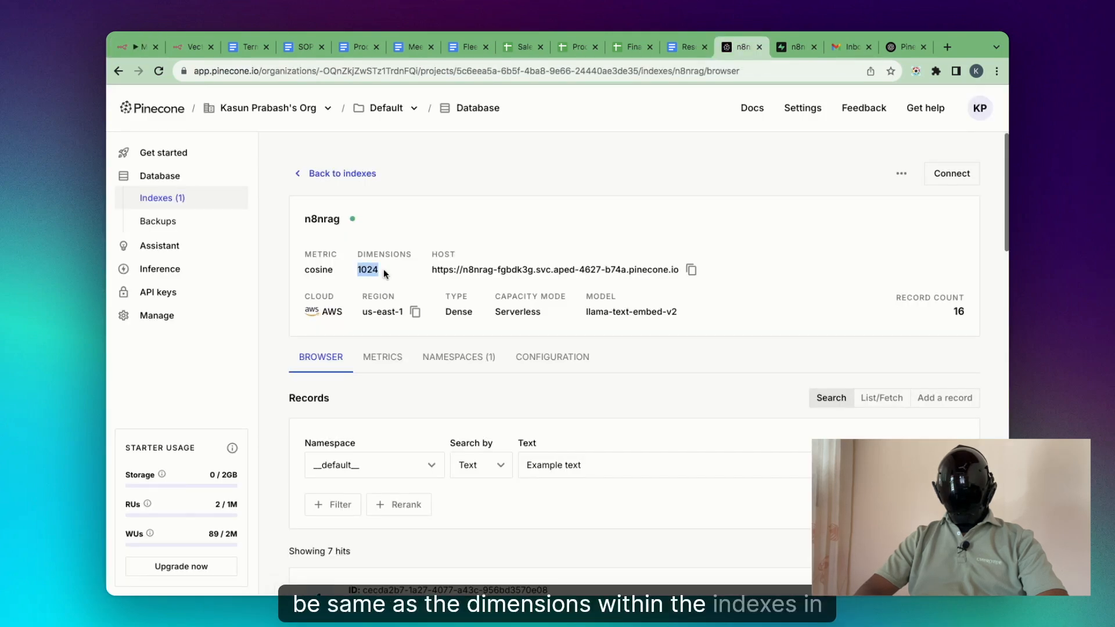
{"action": "left_click", "coordinate": [132, 51]}
{"action": "left_click", "coordinate": [502, 333]}
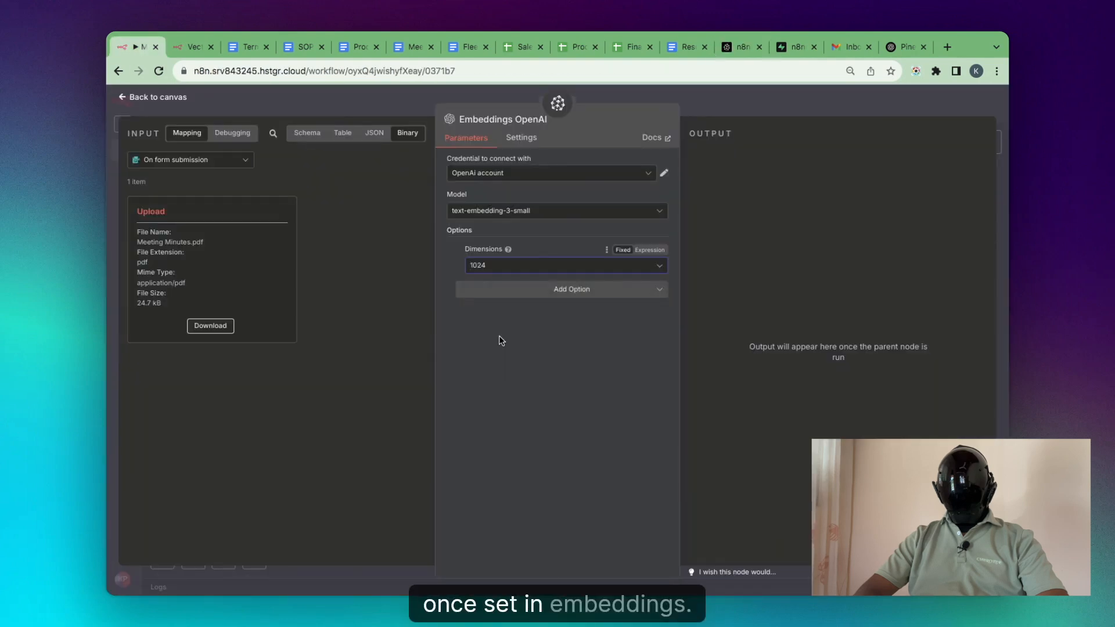
{"action": "left_click", "coordinate": [751, 112]}
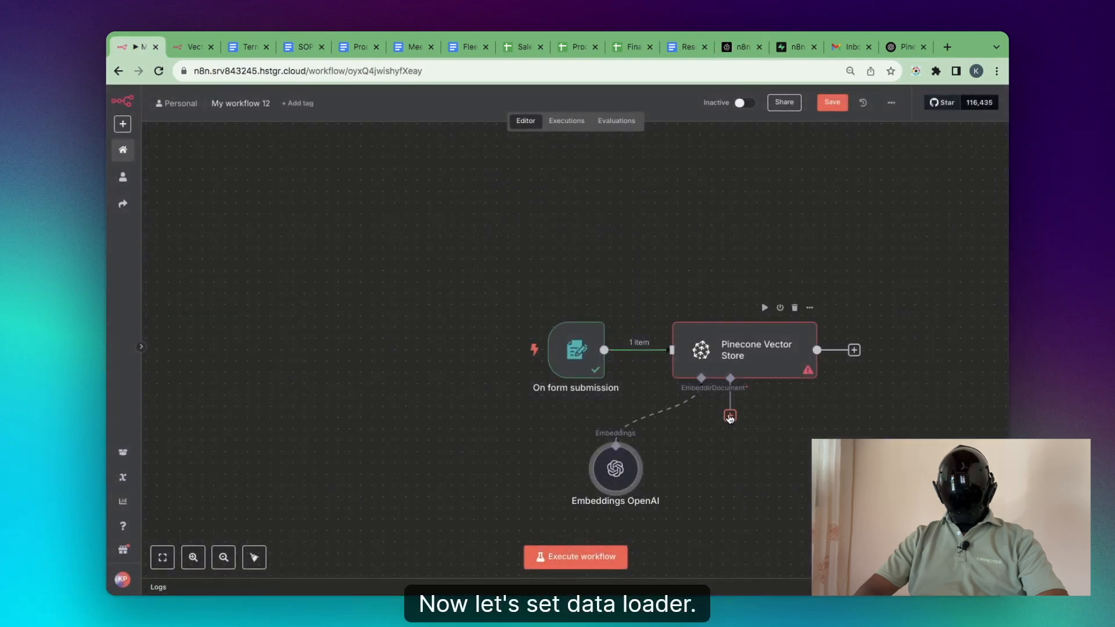
Attach a Default Data Loader to the store, with a Recursive Character Text Splitter
{"action": "left_click", "coordinate": [730, 416]}
{"action": "left_click", "coordinate": [909, 169]}
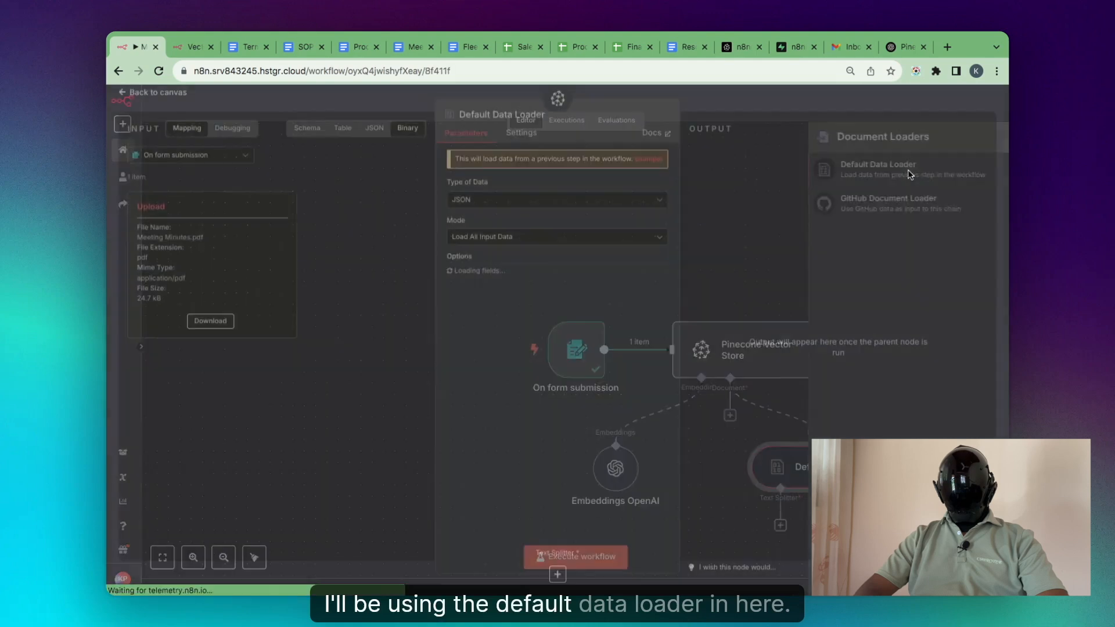
{"action": "left_click", "coordinate": [557, 579]}
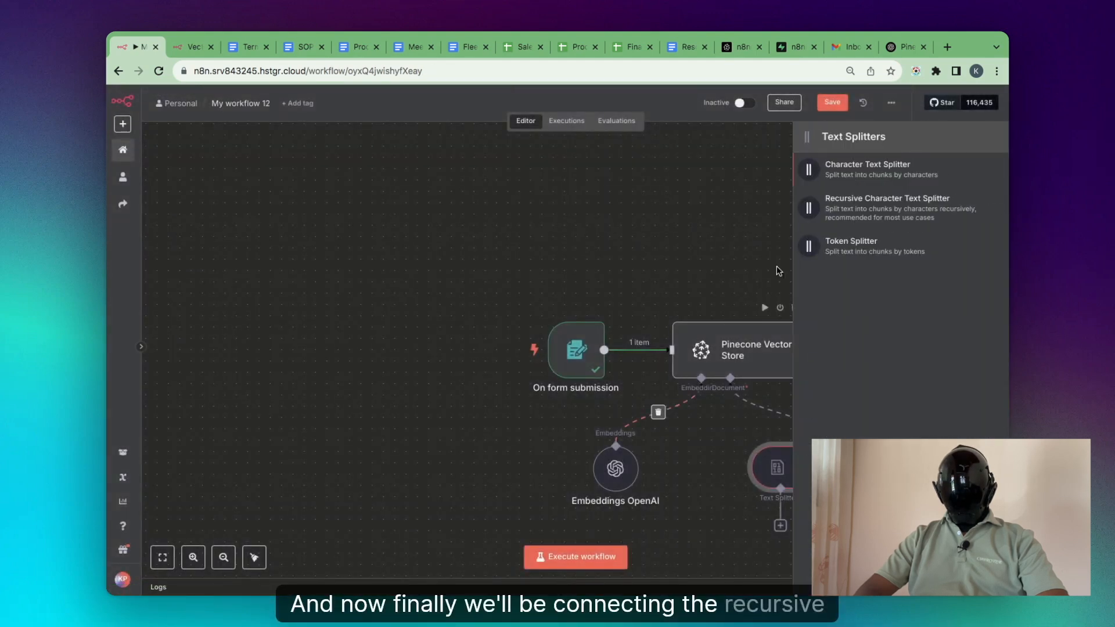
{"action": "left_click", "coordinate": [853, 209]}
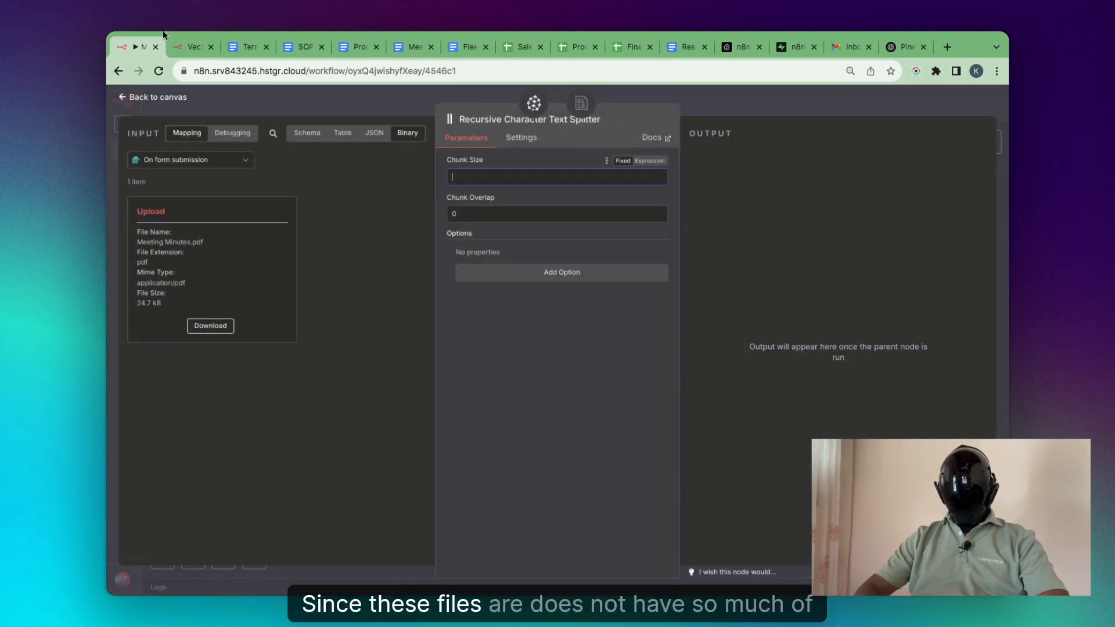
Set the text splitter to chunk size 100 and chunk overlap 10
{"action": "left_click", "coordinate": [250, 49]}
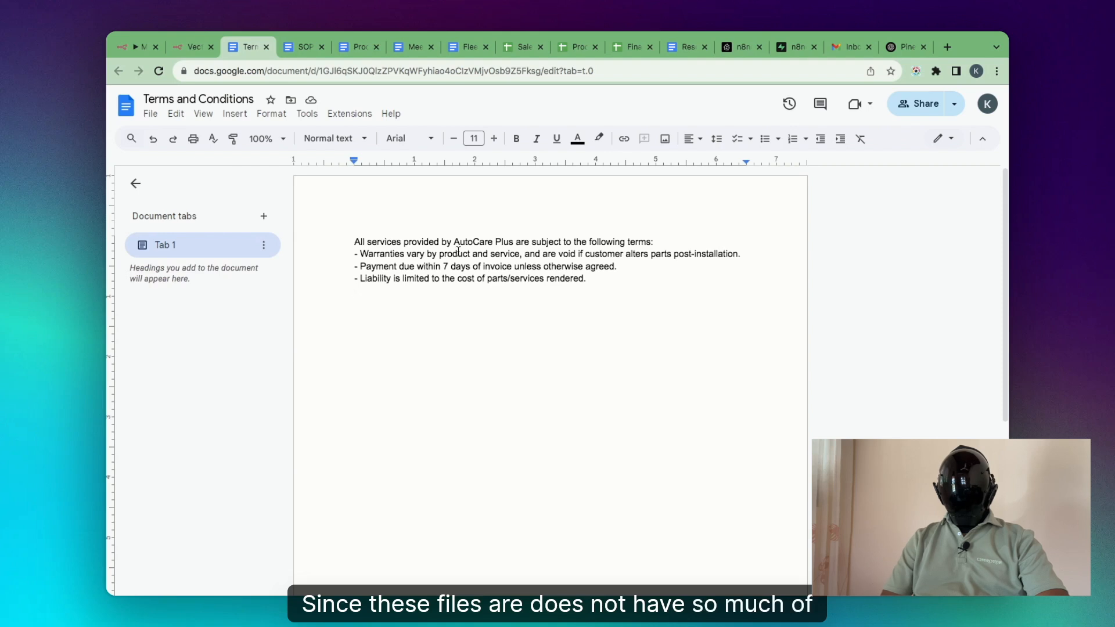
{"action": "left_click", "coordinate": [134, 48]}
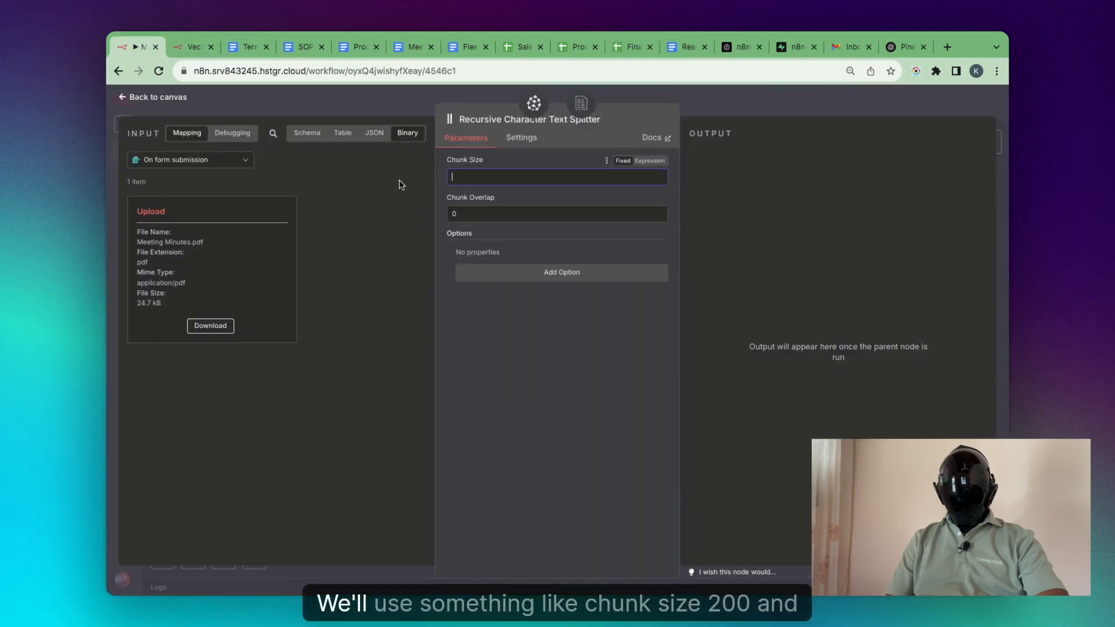
{"action": "type", "text": "100"}
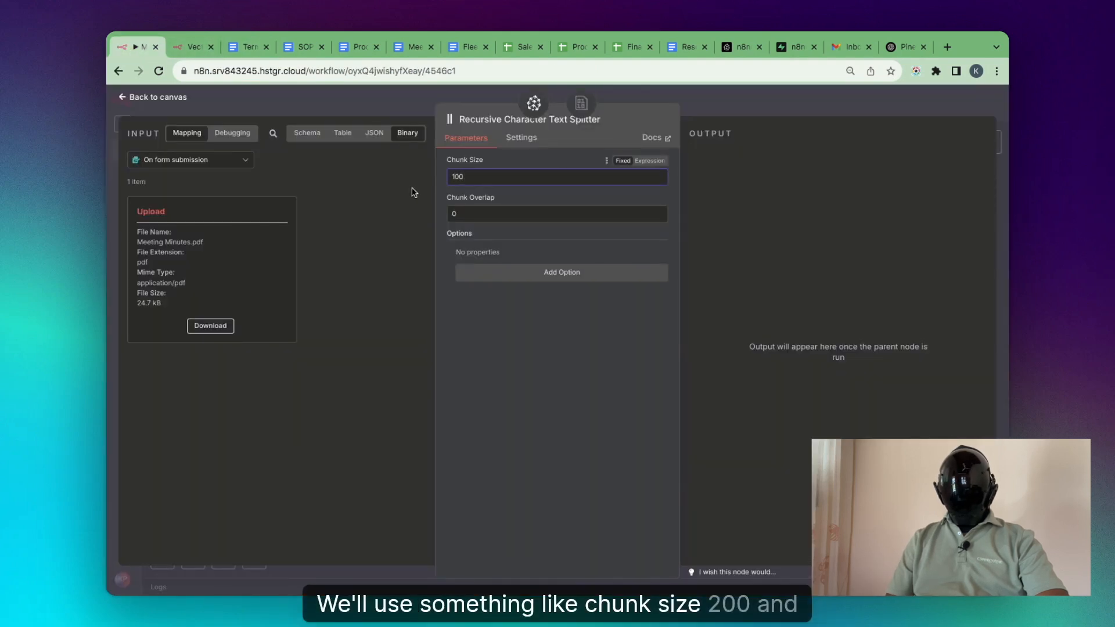
{"action": "left_click", "coordinate": [468, 214]}
{"action": "key", "text": "BackSpace"}
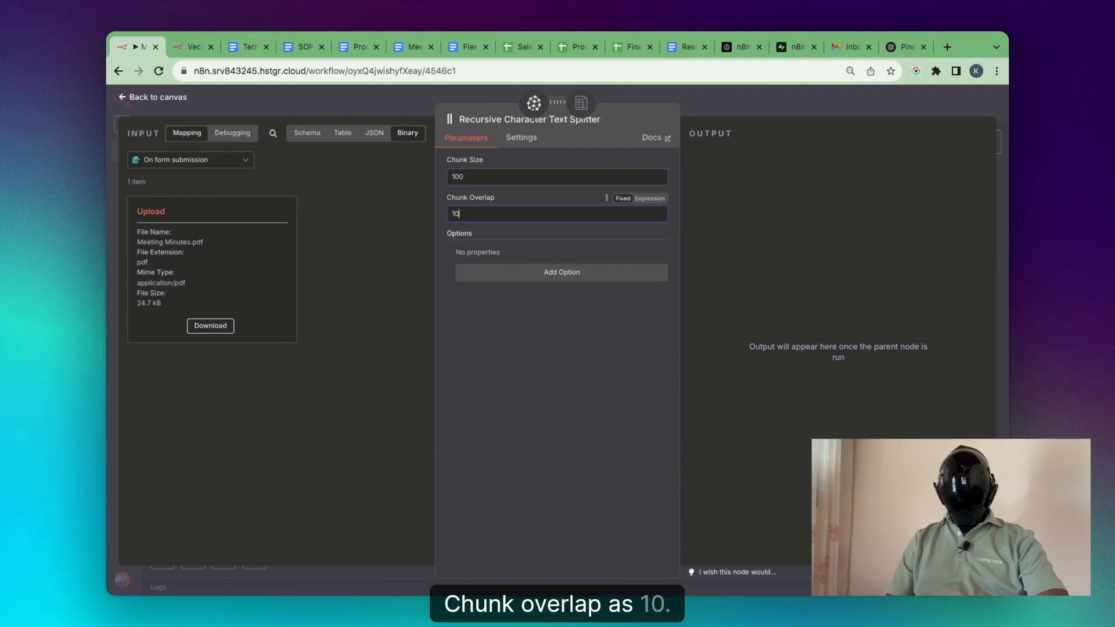
{"action": "left_click", "coordinate": [727, 110]}
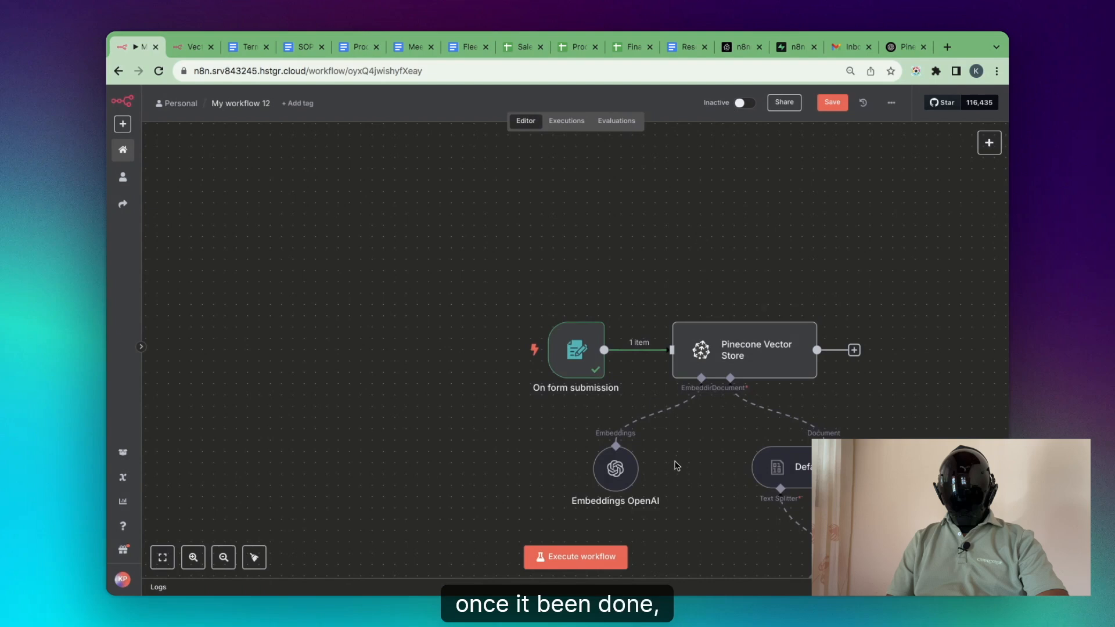
Execute the Pinecone Vector Store step, inserting 8 document chunks
{"action": "scroll", "coordinate": [791, 252], "scroll_direction": "down", "scroll_amount": 3}
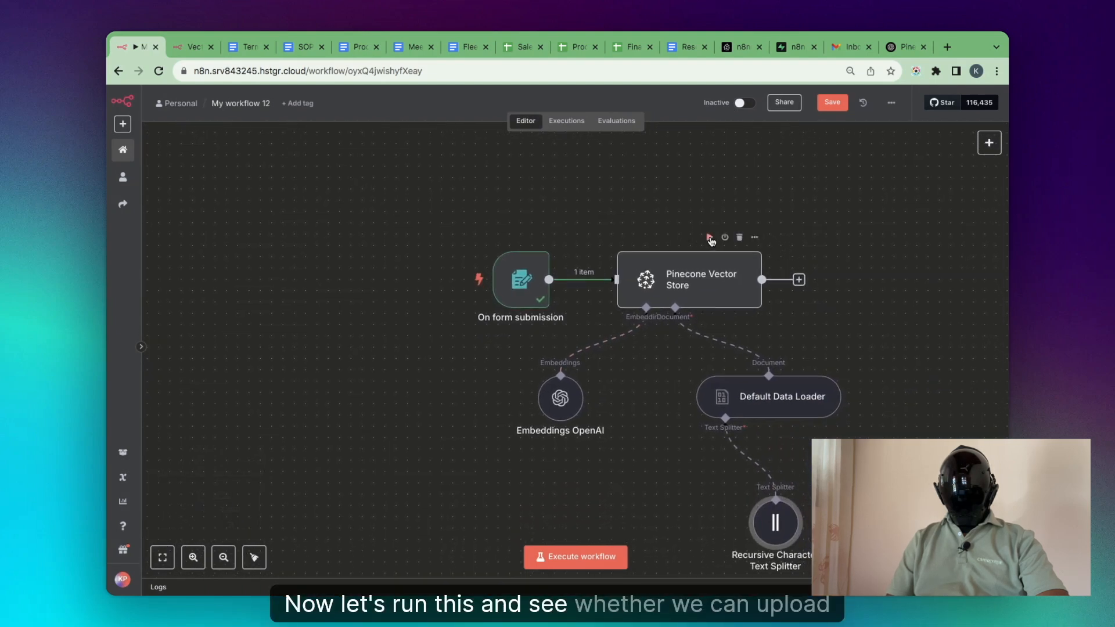
{"action": "left_click", "coordinate": [710, 237]}
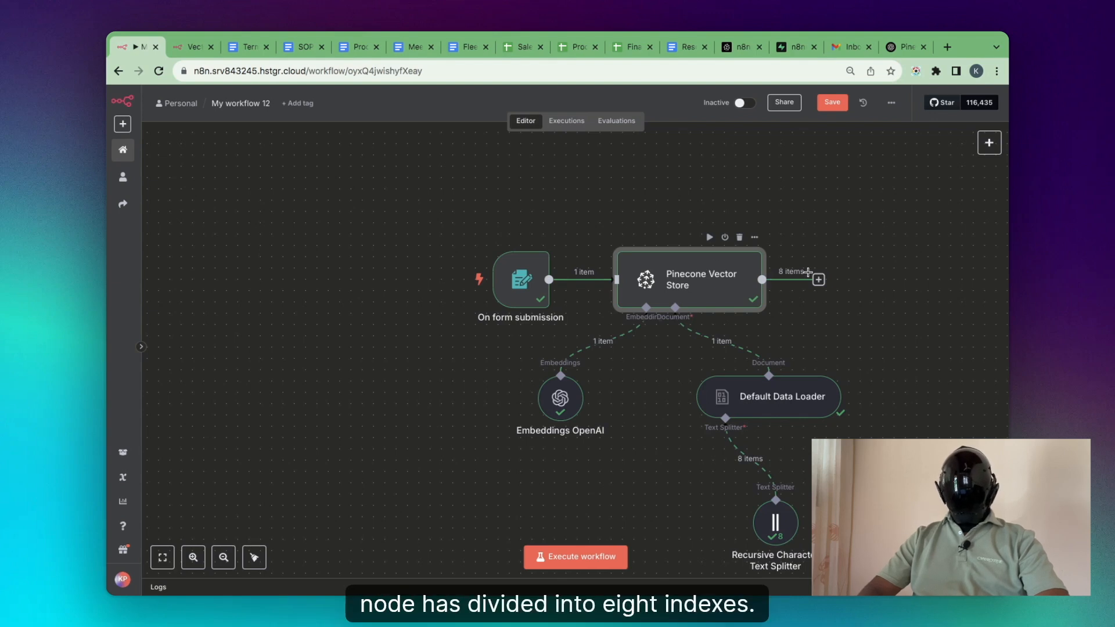
{"action": "scroll", "coordinate": [757, 453], "scroll_direction": "down", "scroll_amount": 5}
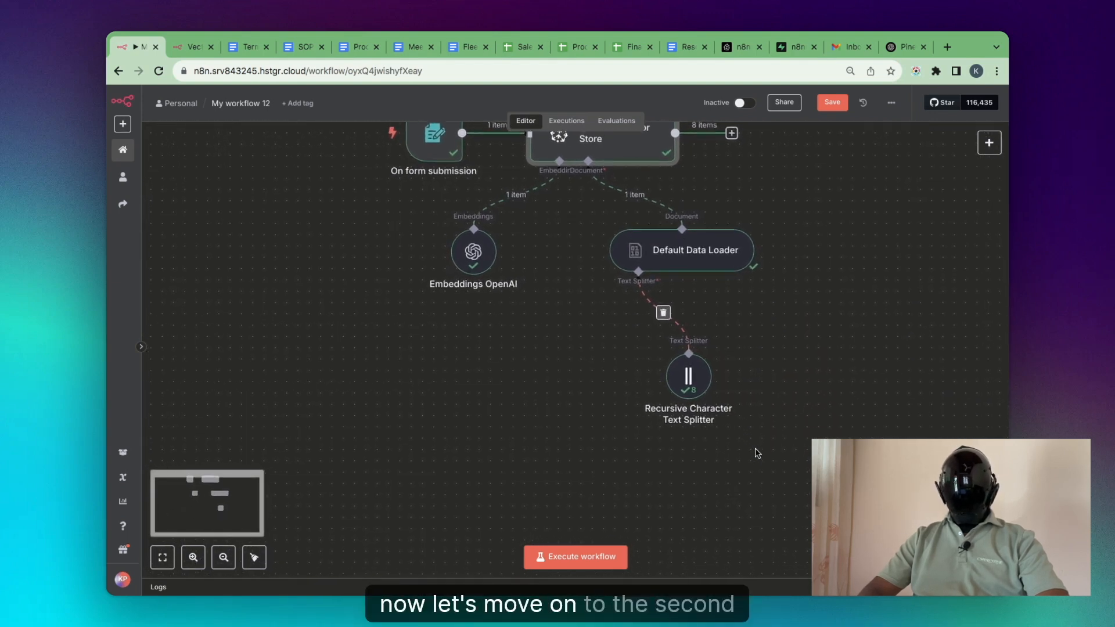
Start a new flow with a Schedule Trigger node
{"action": "scroll", "coordinate": [758, 453], "scroll_direction": "down", "scroll_amount": 3}
{"action": "left_click", "coordinate": [989, 142]}
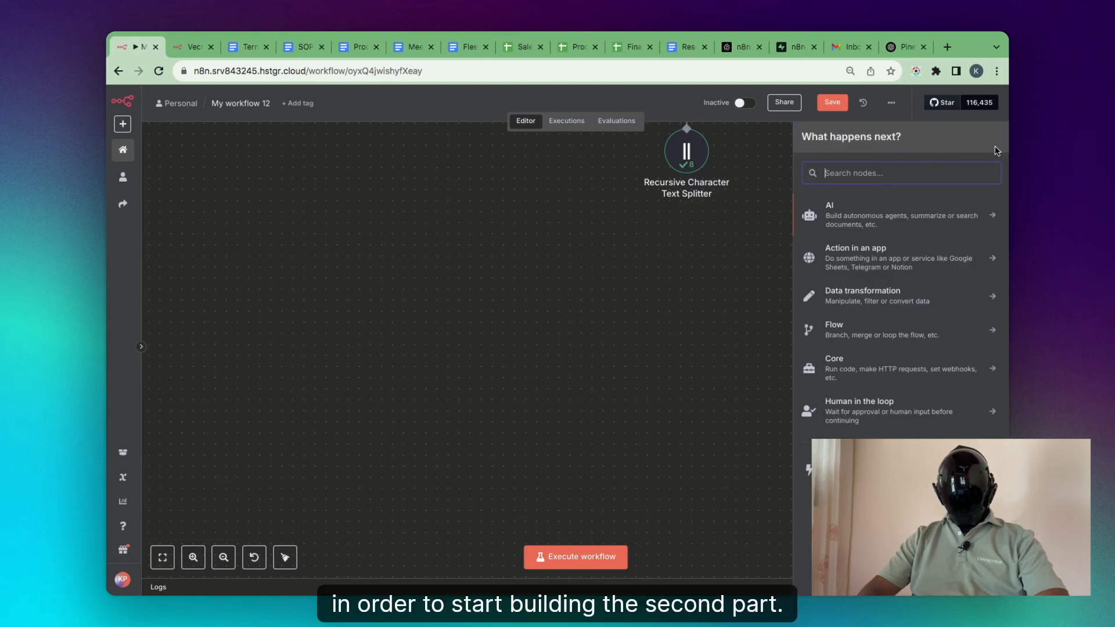
{"action": "type", "text": "sch"}
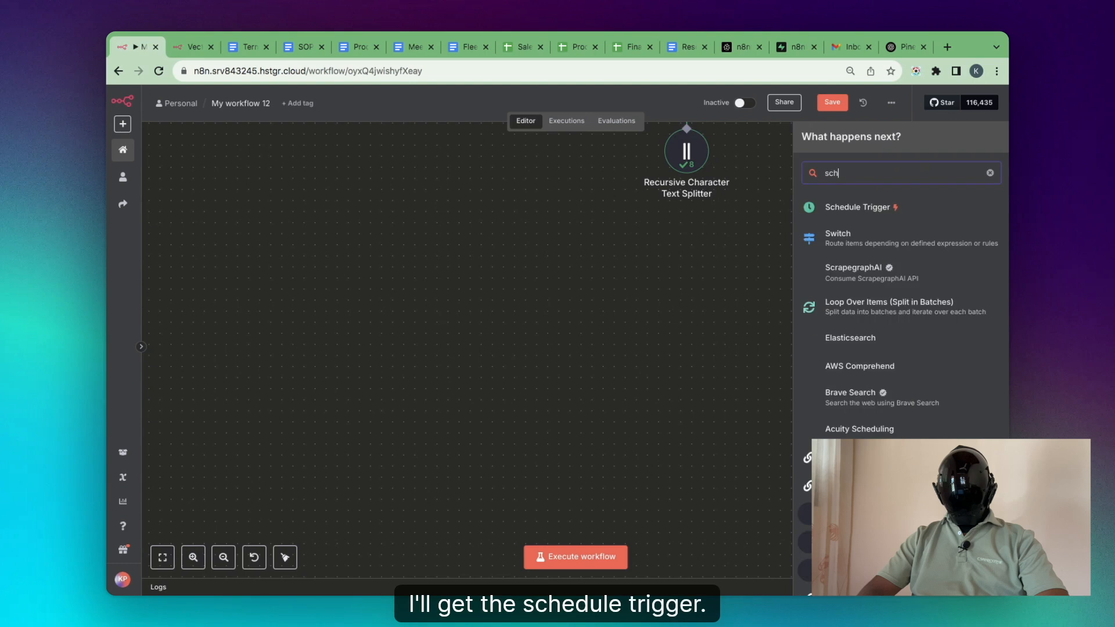
{"action": "key", "text": "Return"}
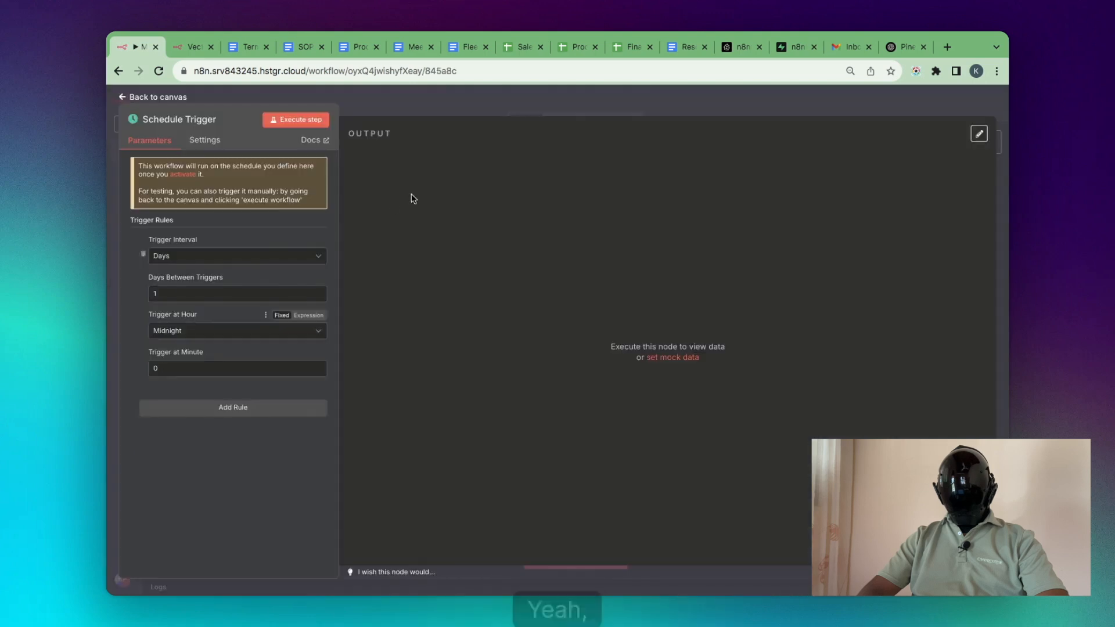
{"action": "left_click", "coordinate": [475, 100]}
Add a Google Sheets 'Get row(s) in sheet' node reading Sheet1 of Sales Summaries
{"action": "left_click", "coordinate": [456, 356]}
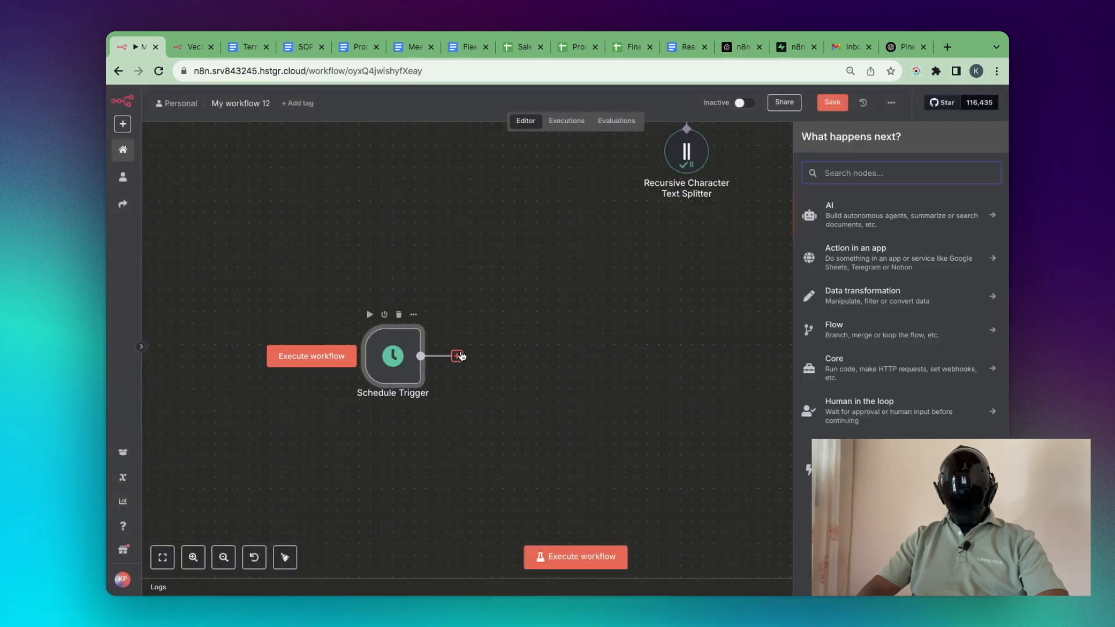
{"action": "type", "text": "googl"}
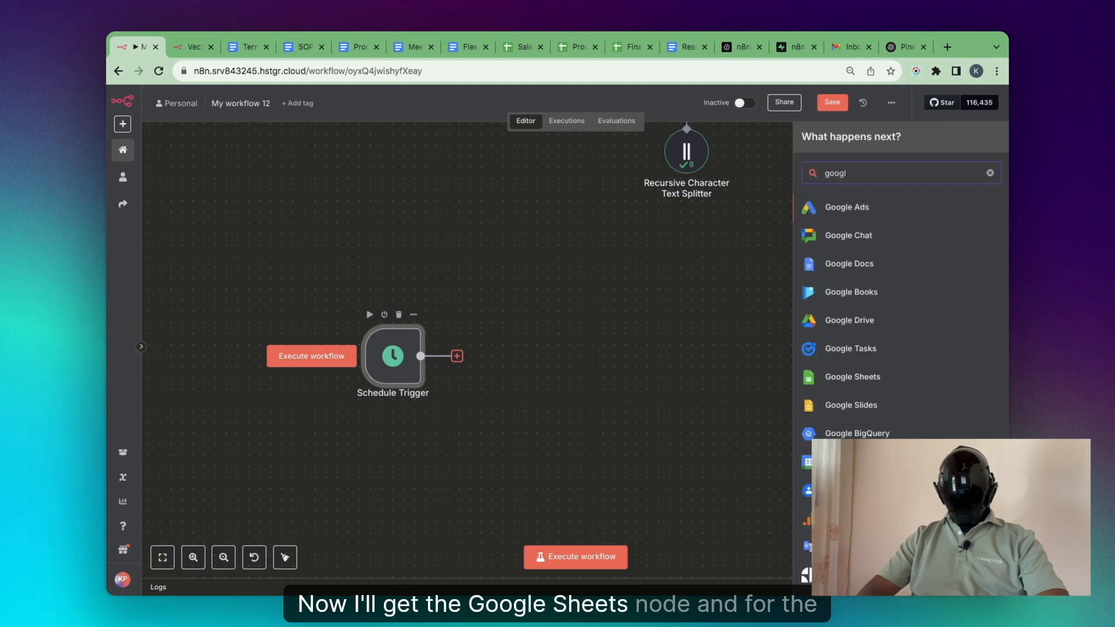
{"action": "left_click", "coordinate": [799, 377]}
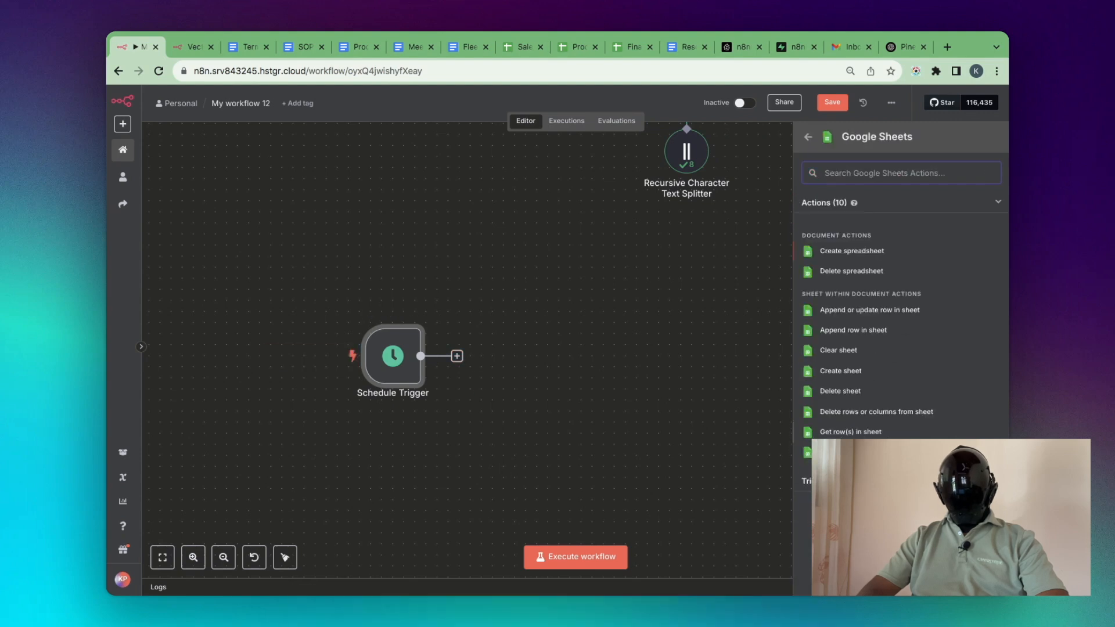
{"action": "left_click", "coordinate": [841, 432]}
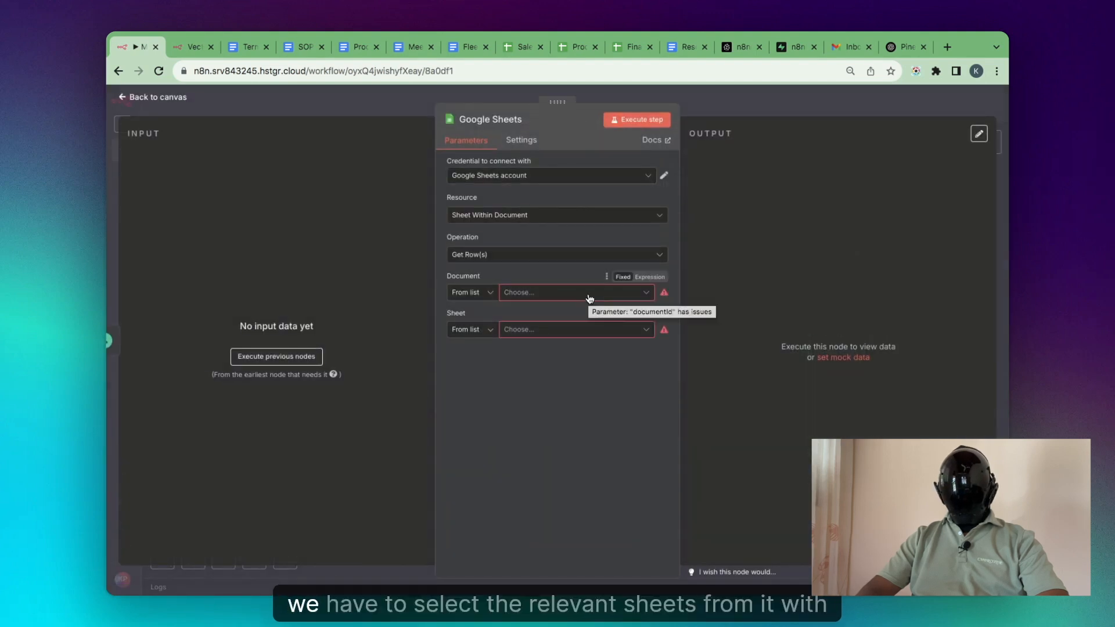
{"action": "left_click", "coordinate": [589, 295]}
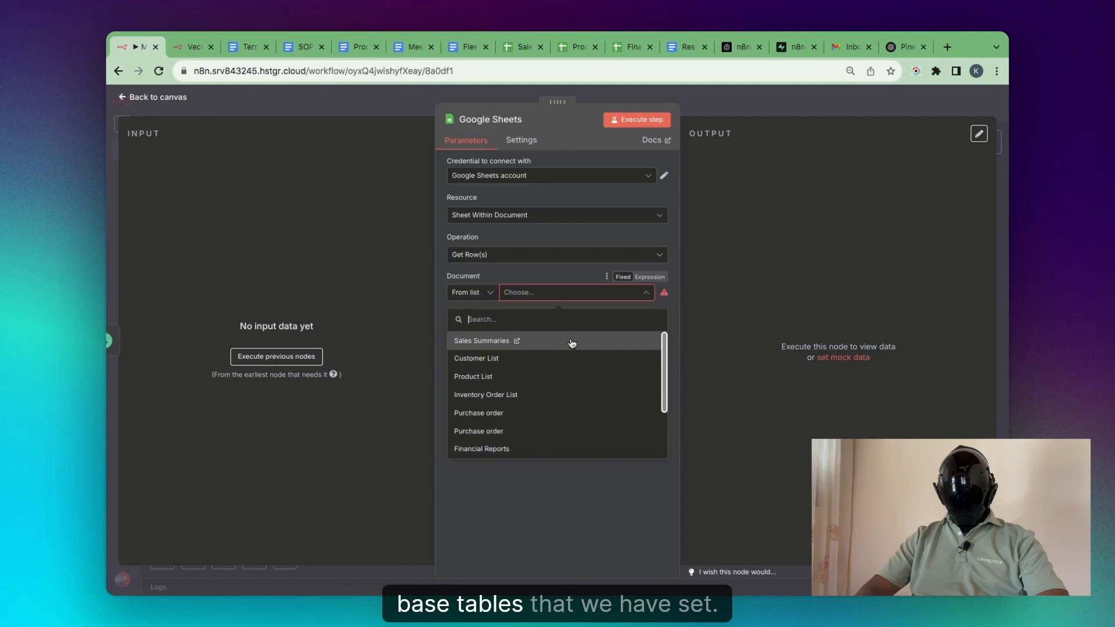
{"action": "left_click", "coordinate": [572, 342]}
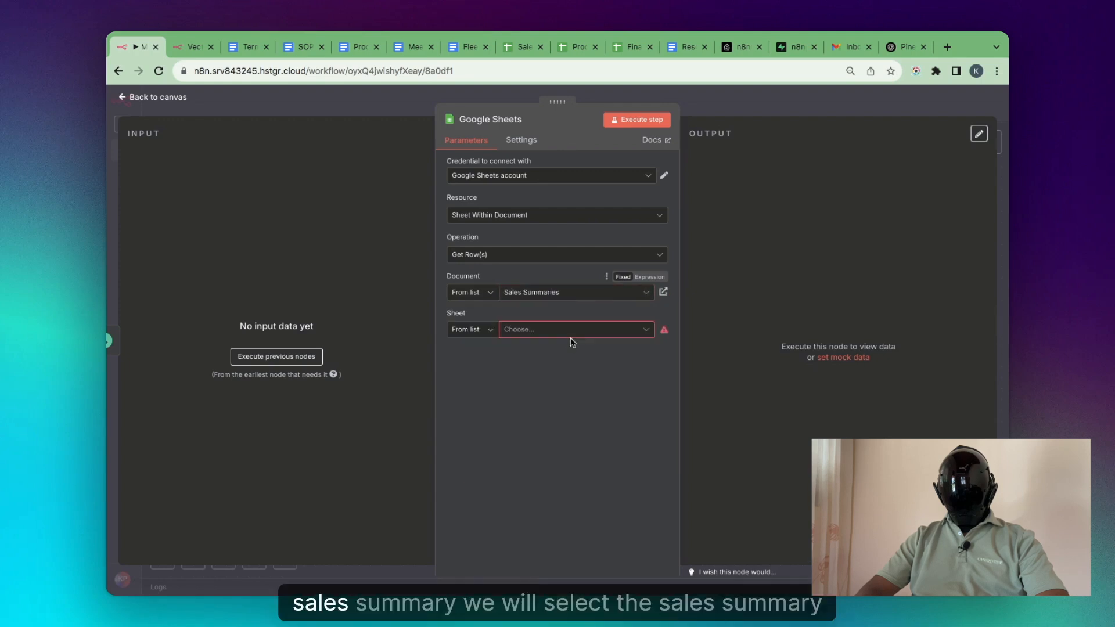
{"action": "left_click", "coordinate": [572, 334]}
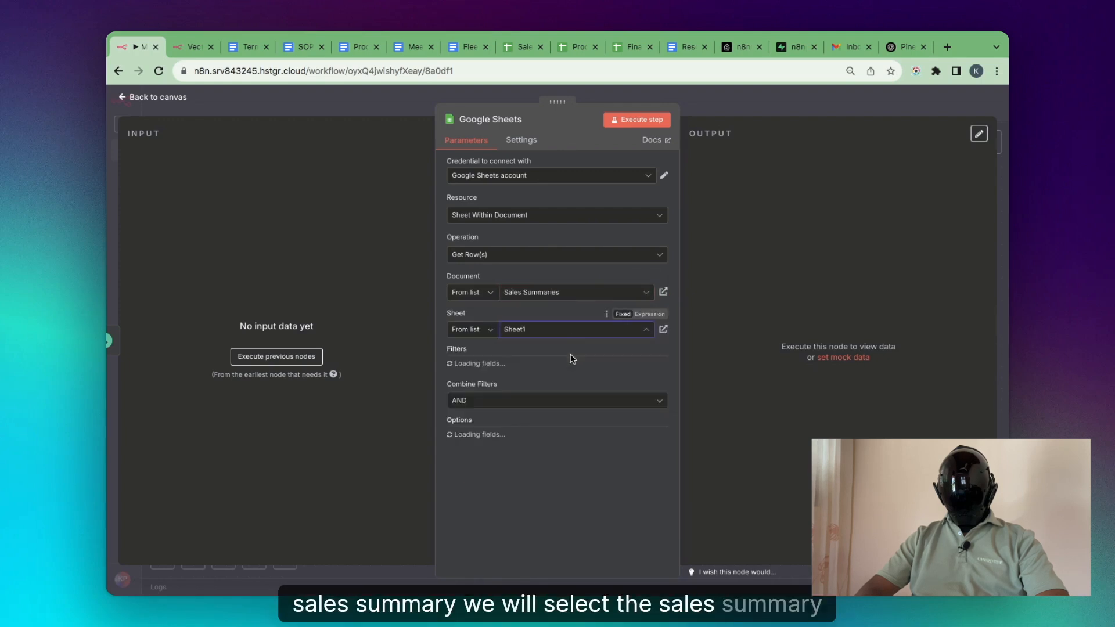
{"action": "left_click", "coordinate": [567, 356]}
{"action": "key", "text": "Escape"}
Add a Loop Over Items node after Google Sheets and start a node on its done output
{"action": "left_click", "coordinate": [579, 357]}
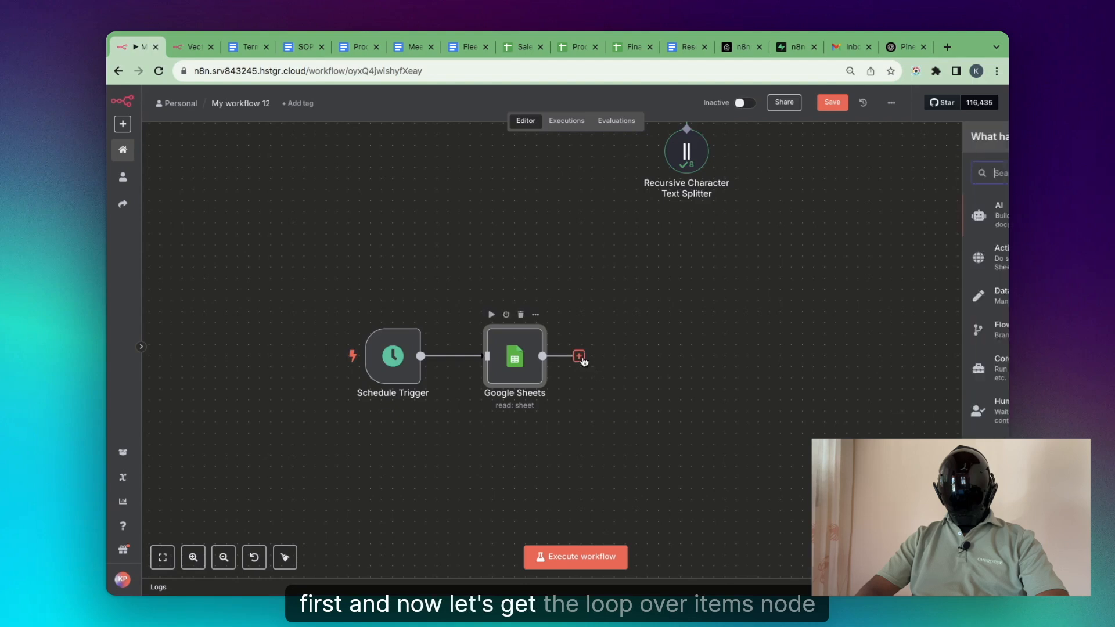
{"action": "type", "text": "loop"}
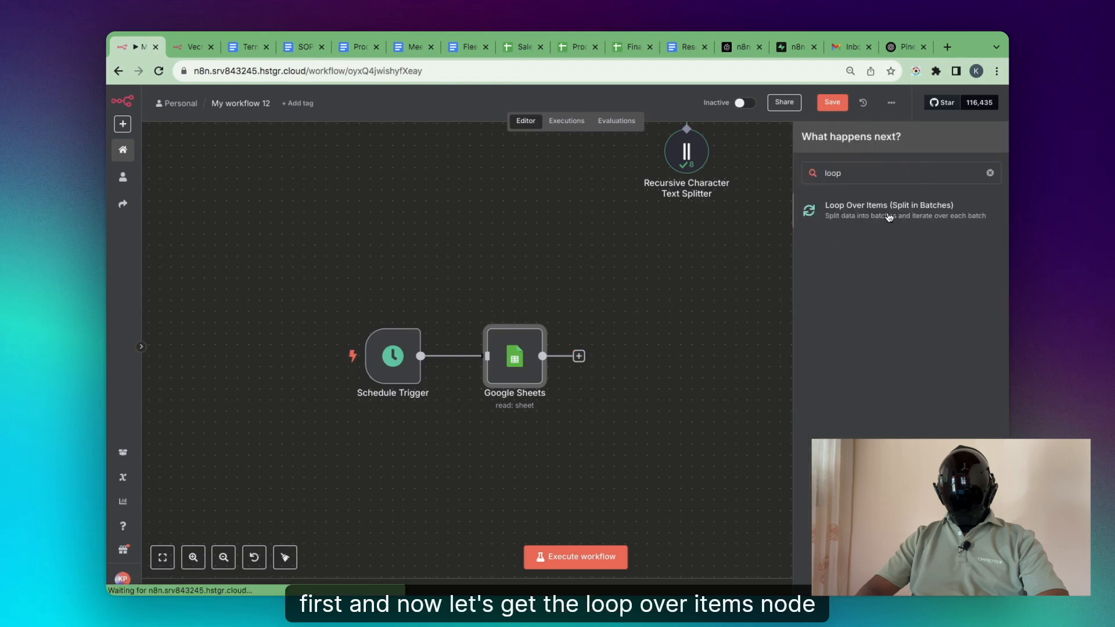
{"action": "left_click", "coordinate": [889, 210]}
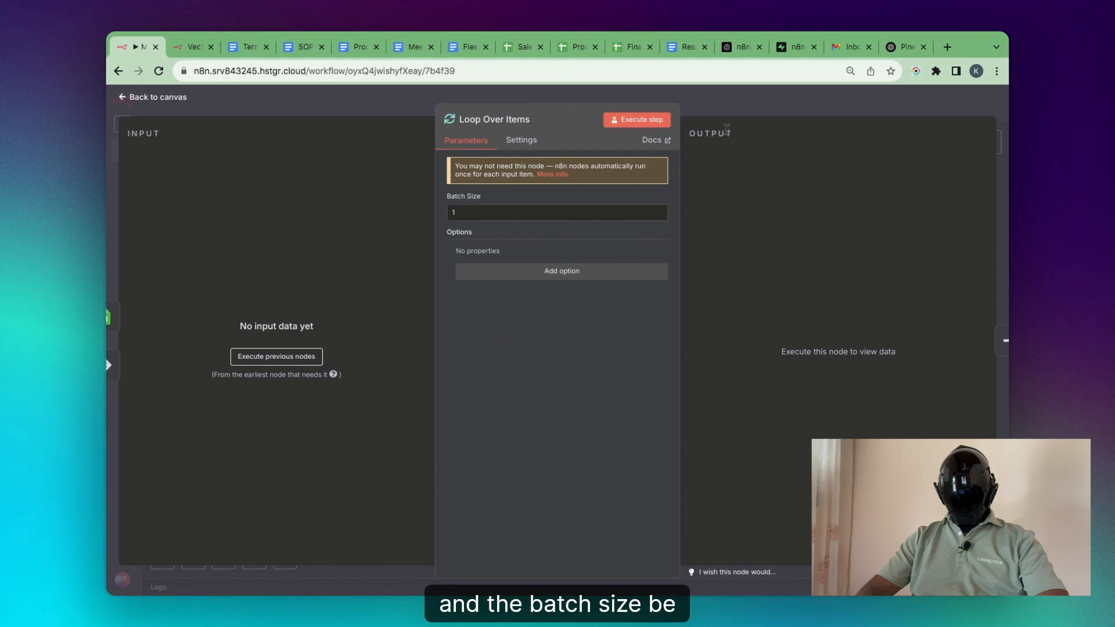
{"action": "left_click", "coordinate": [766, 112]}
{"action": "left_click", "coordinate": [711, 347]}
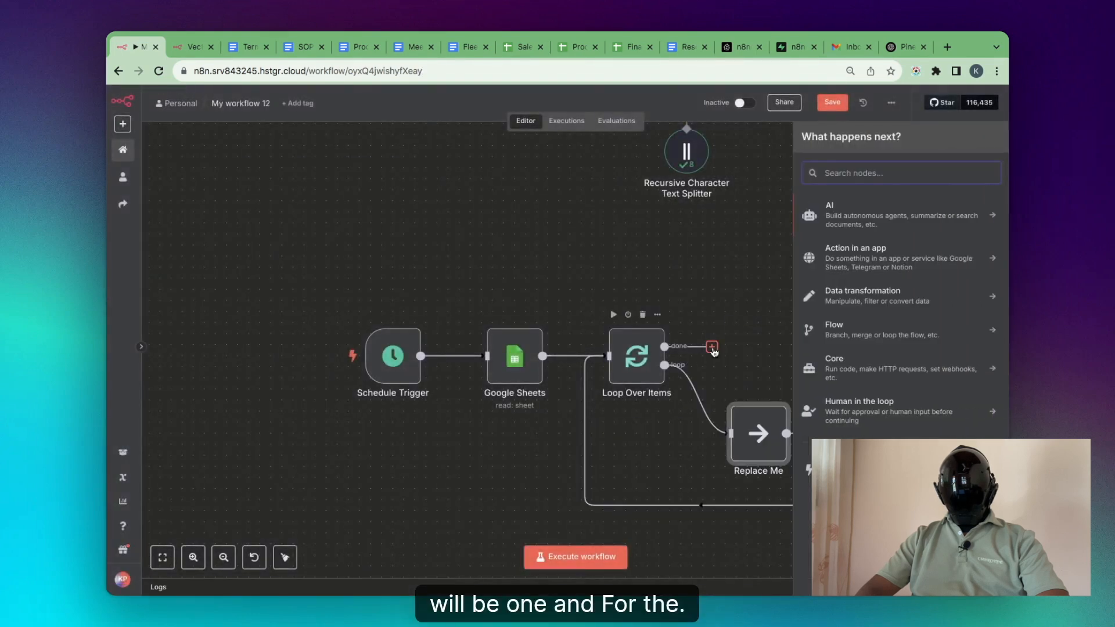
Add a Supabase 'Update a row' node after the loop, then go to the Supabase dashboard
{"action": "type", "text": "supa"}
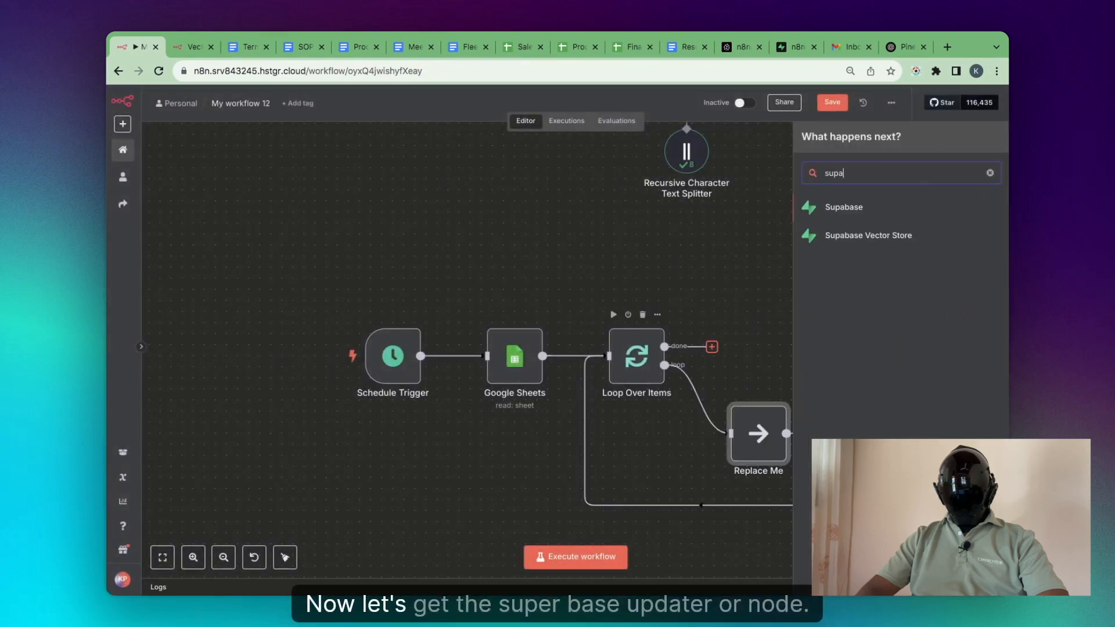
{"action": "left_click", "coordinate": [868, 208]}
{"action": "left_click", "coordinate": [841, 314]}
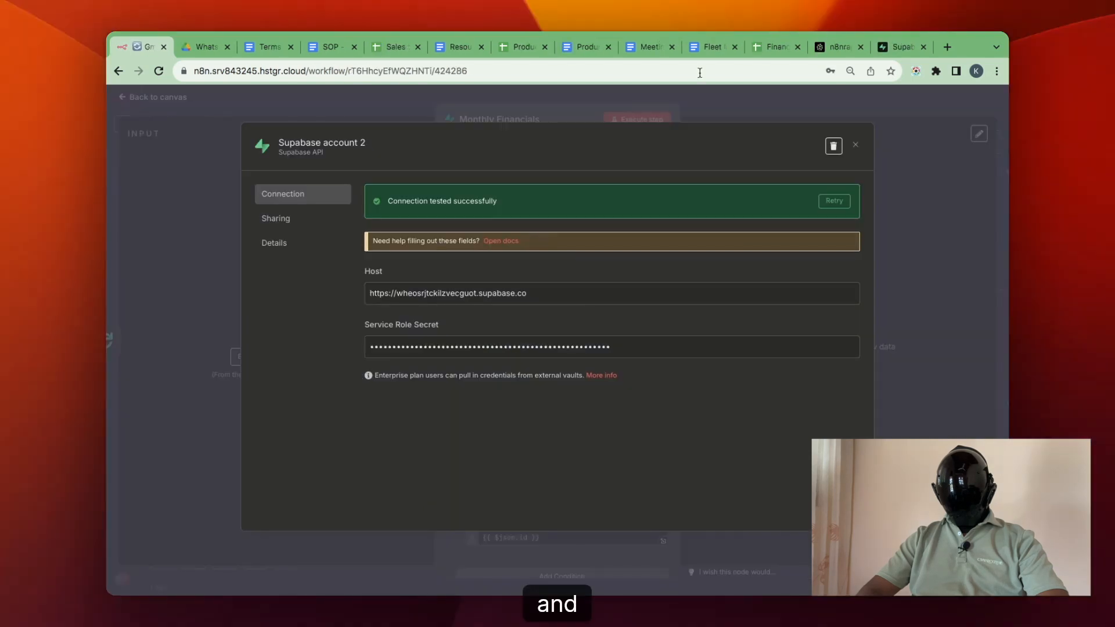
{"action": "left_click", "coordinate": [903, 47]}
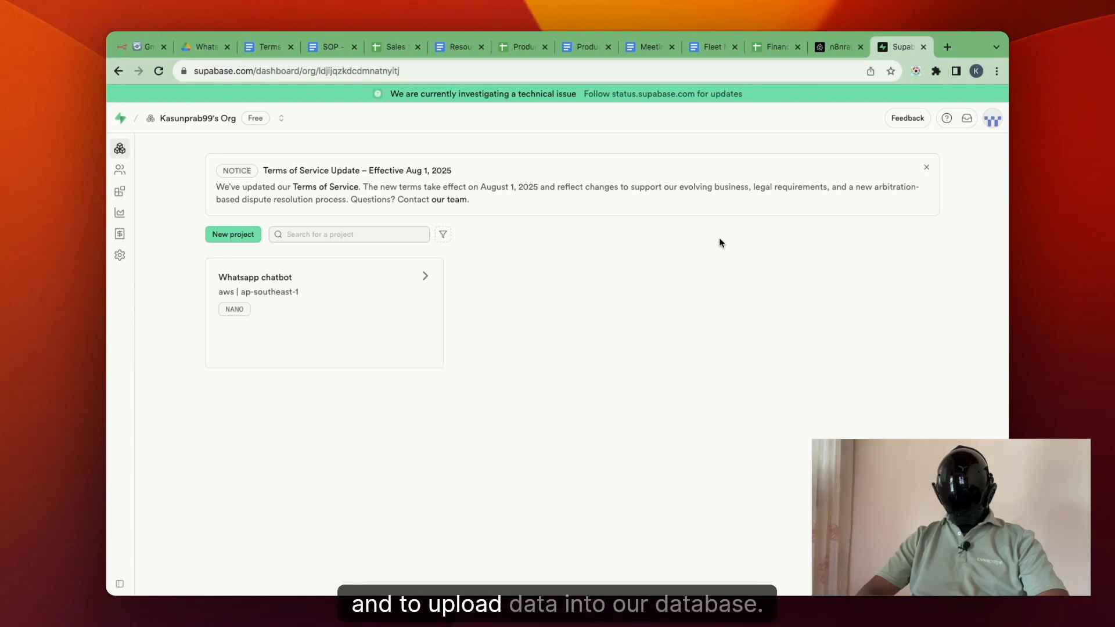
Create Supabase project 'n8nragchat' with a database password in the Singapore region
{"action": "left_click", "coordinate": [232, 236]}
{"action": "left_click", "coordinate": [529, 289]}
{"action": "type", "text": "n8nragchat"}
{"action": "key", "text": "Tab"}
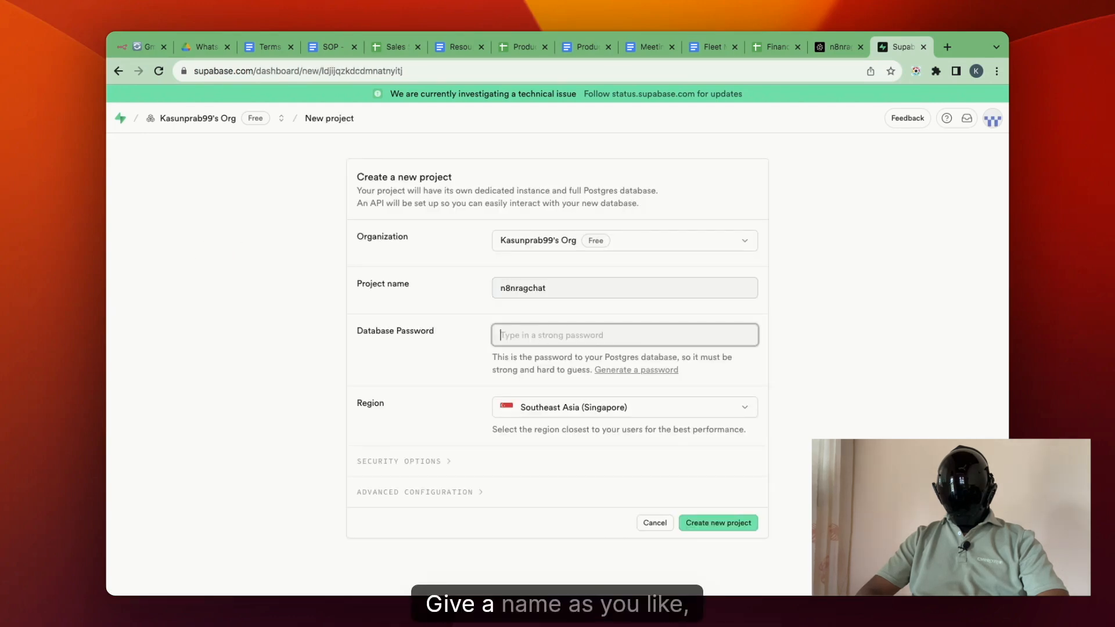
{"action": "type", "text": "a"}
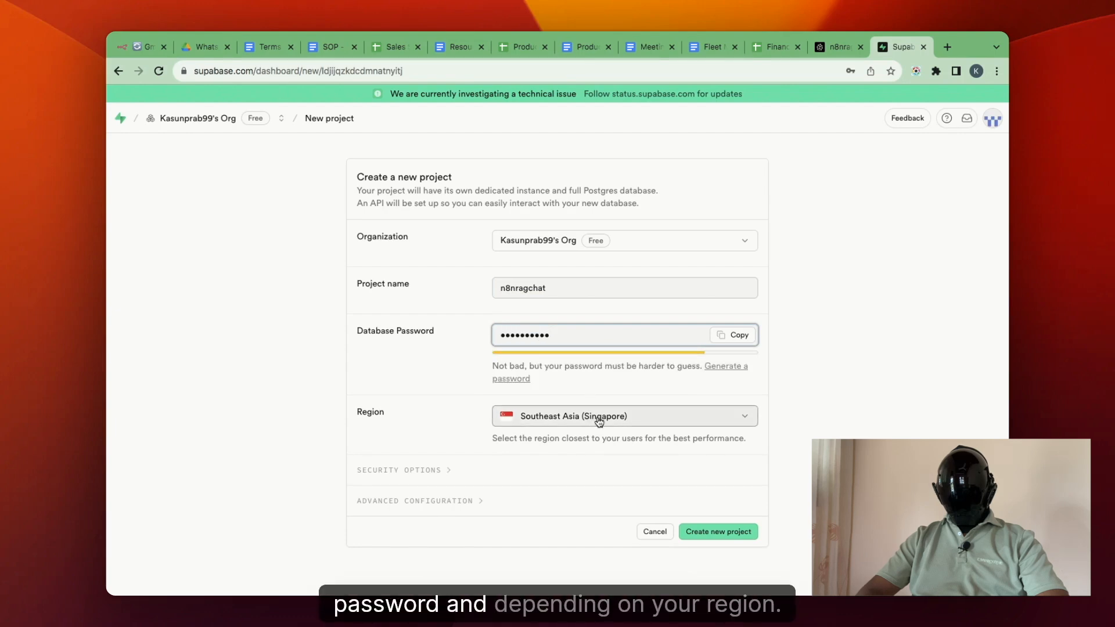
{"action": "left_click", "coordinate": [722, 532]}
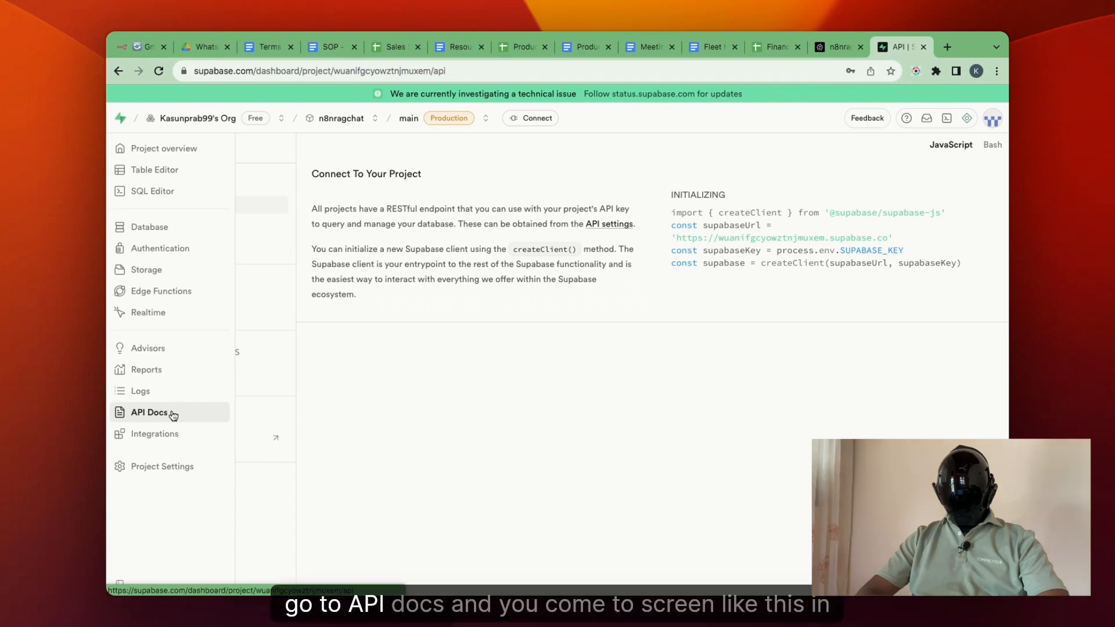
Replace the n8n Supabase credential's Host with the n8nragchat project URL
{"action": "left_click", "coordinate": [612, 231]}
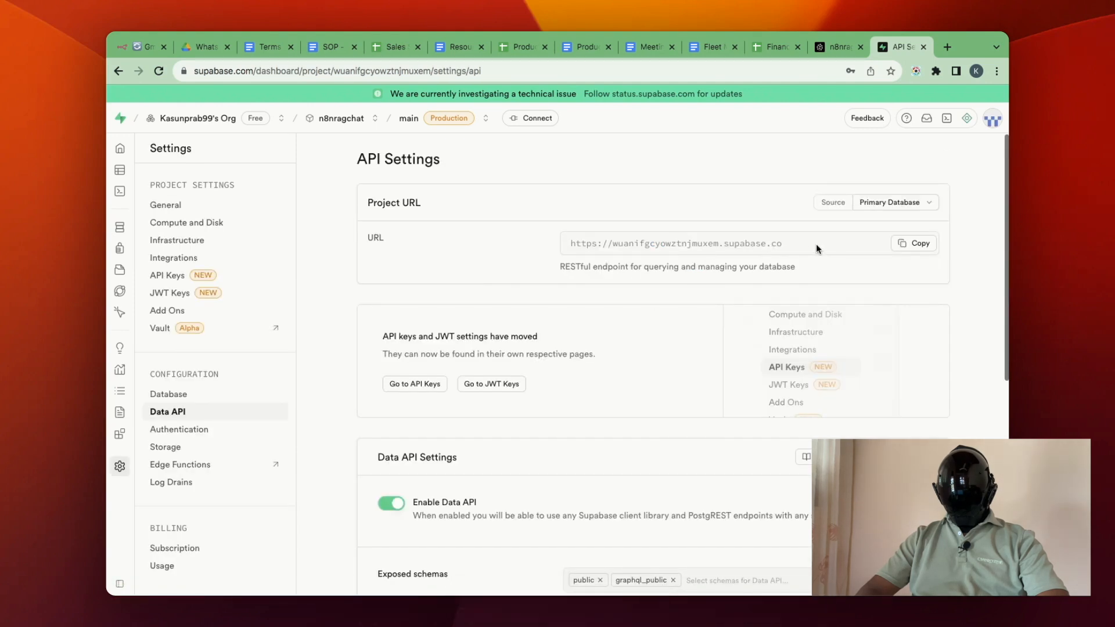
{"action": "left_click", "coordinate": [908, 246]}
{"action": "left_click", "coordinate": [147, 48]}
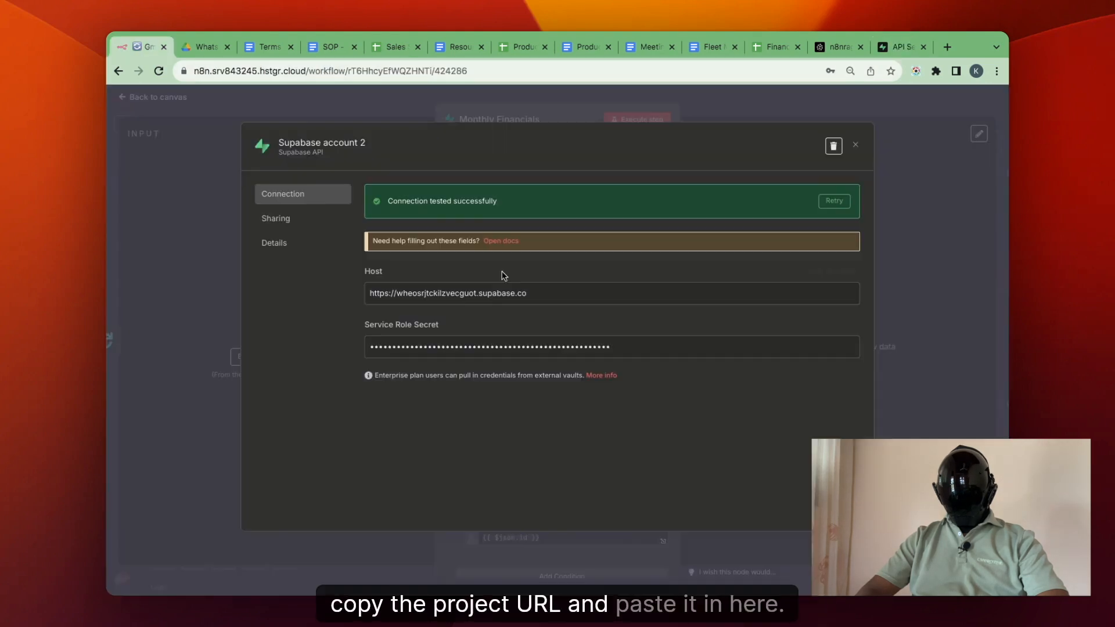
{"action": "left_click_drag", "start_coordinate": [540, 294], "coordinate": [354, 316]}
{"action": "key", "text": "super+v"}
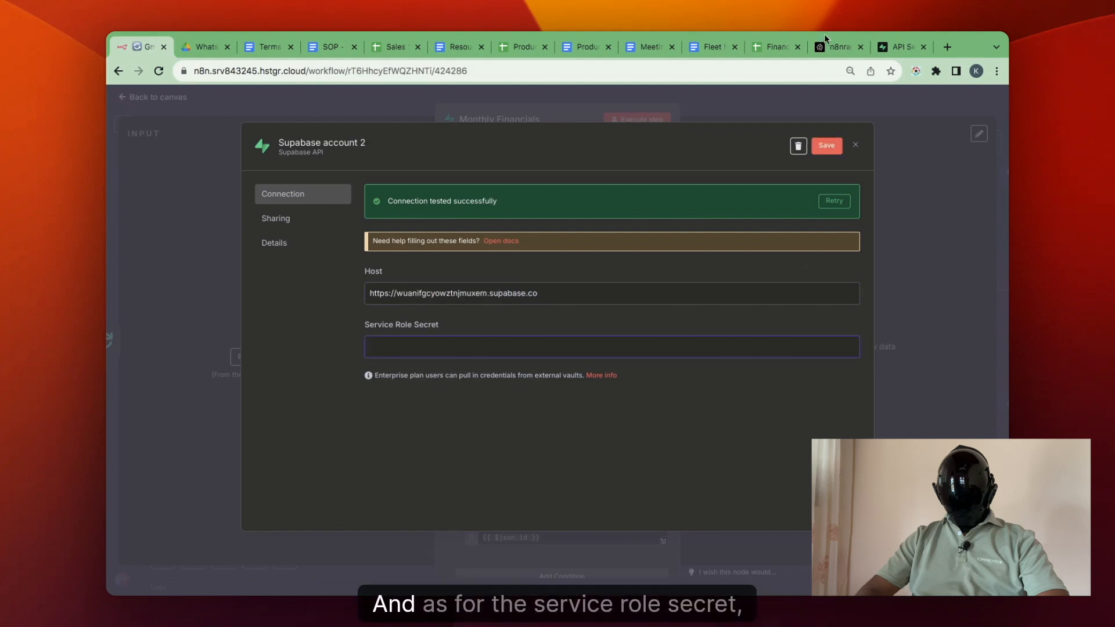
Paste the project's service_role key as Service Role Secret and save the credential
{"action": "left_click", "coordinate": [895, 50]}
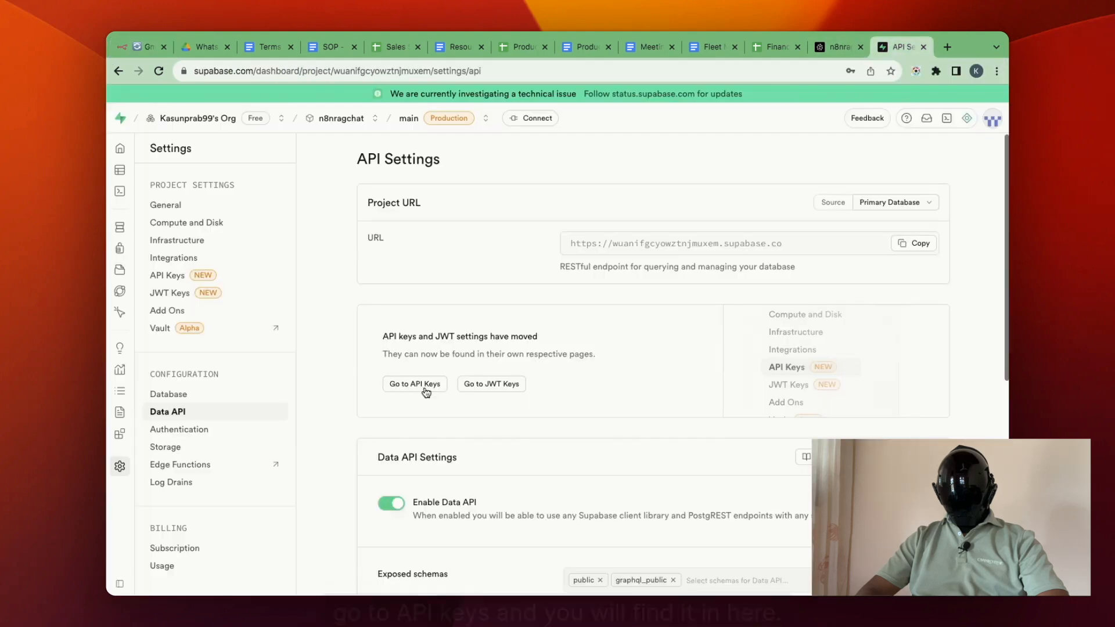
{"action": "left_click", "coordinate": [428, 390]}
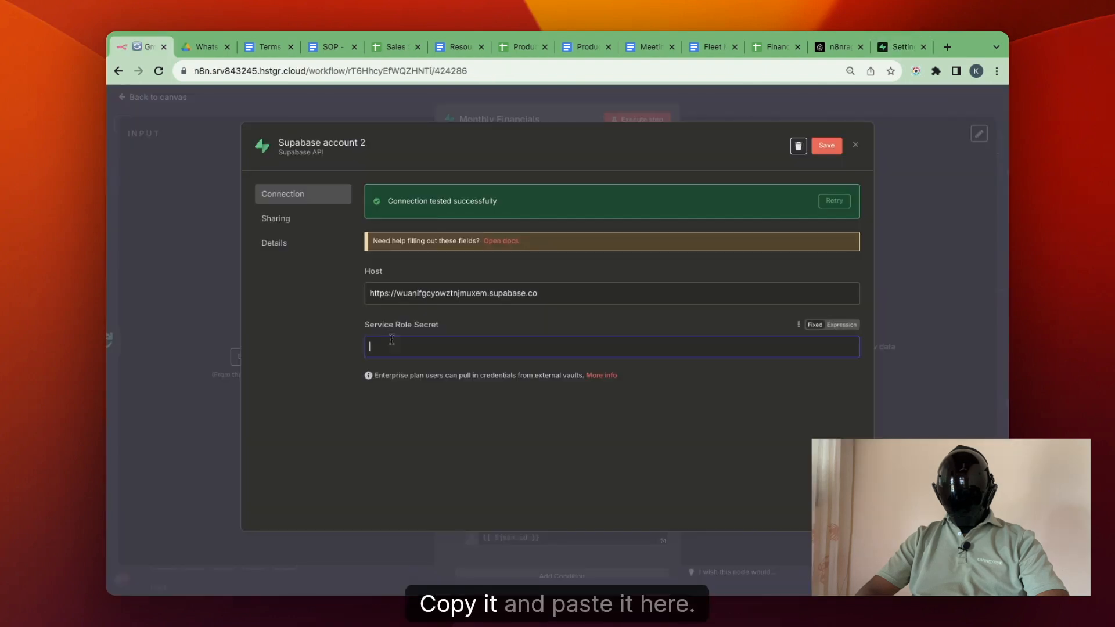
{"action": "key", "text": "super+v"}
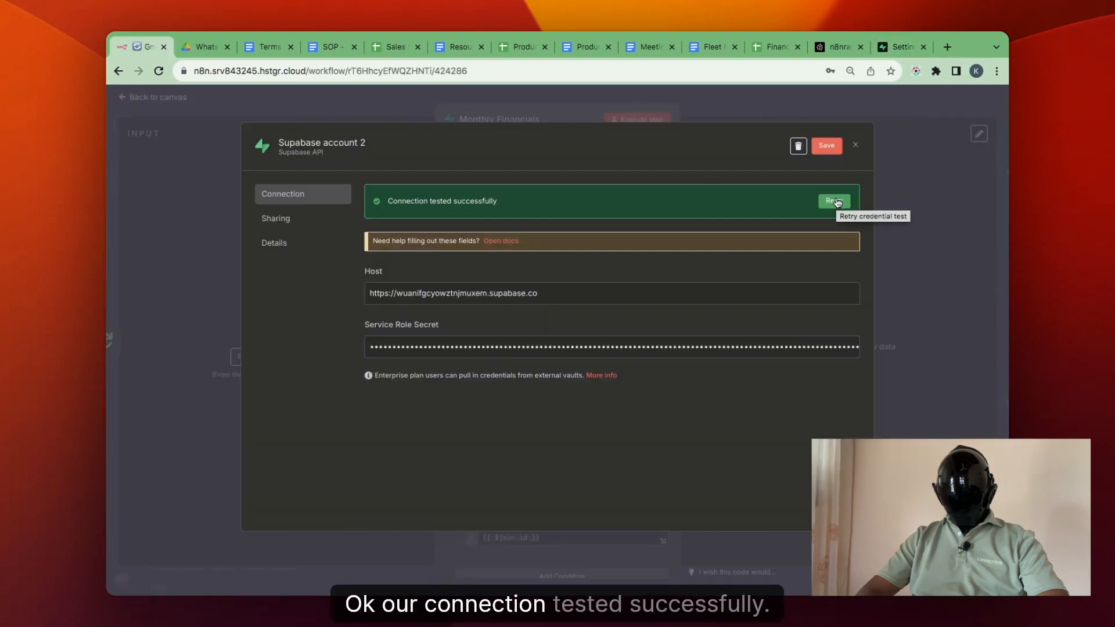
{"action": "left_click", "coordinate": [828, 147]}
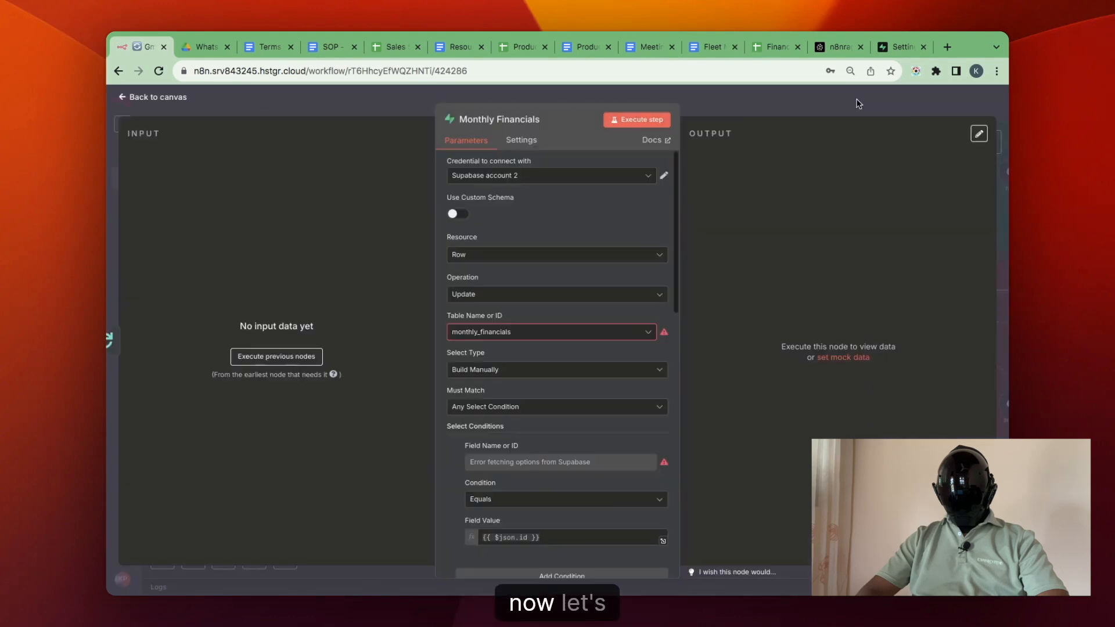
{"action": "left_click", "coordinate": [913, 49]}
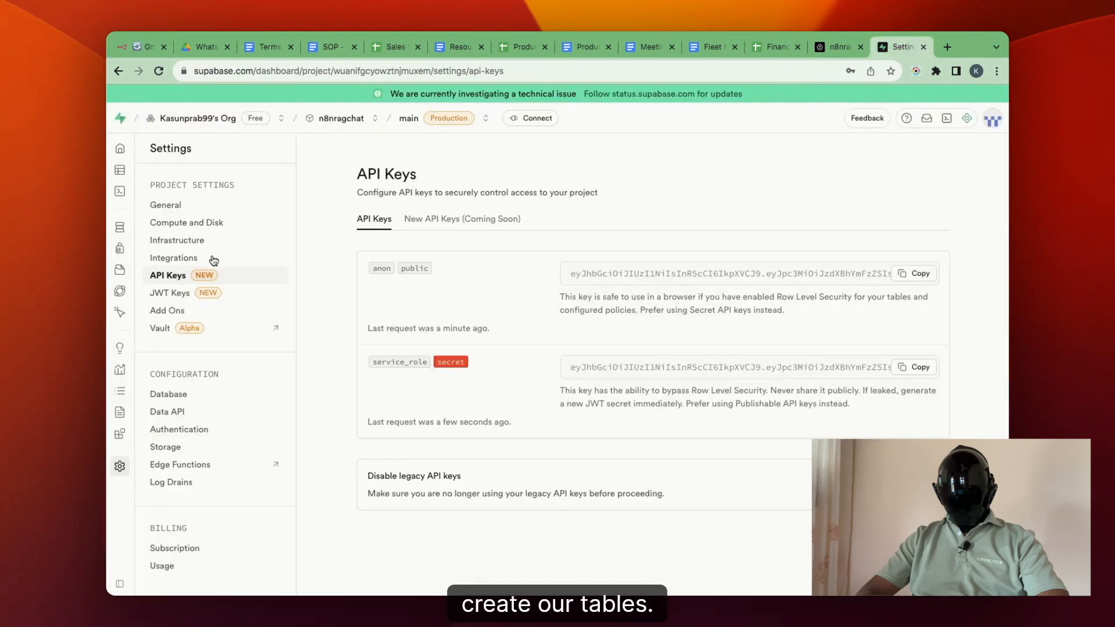
In a new SQL snippet, run the monthly_financials create-and-insert SQL from the Resources doc
{"action": "left_click", "coordinate": [119, 169]}
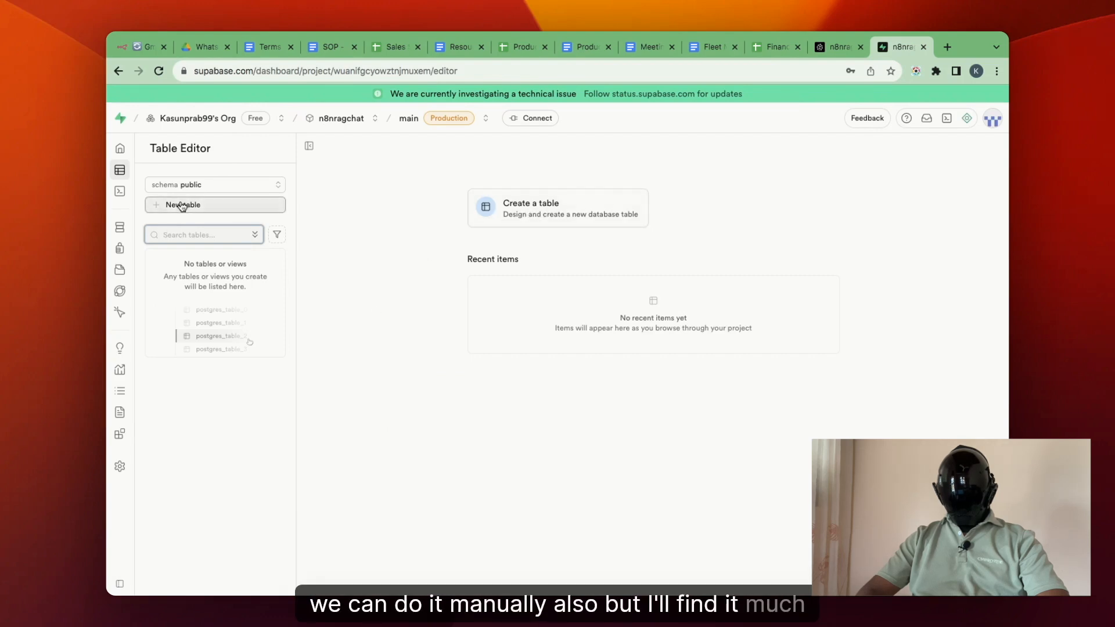
{"action": "mouse_move", "coordinate": [125, 194]}
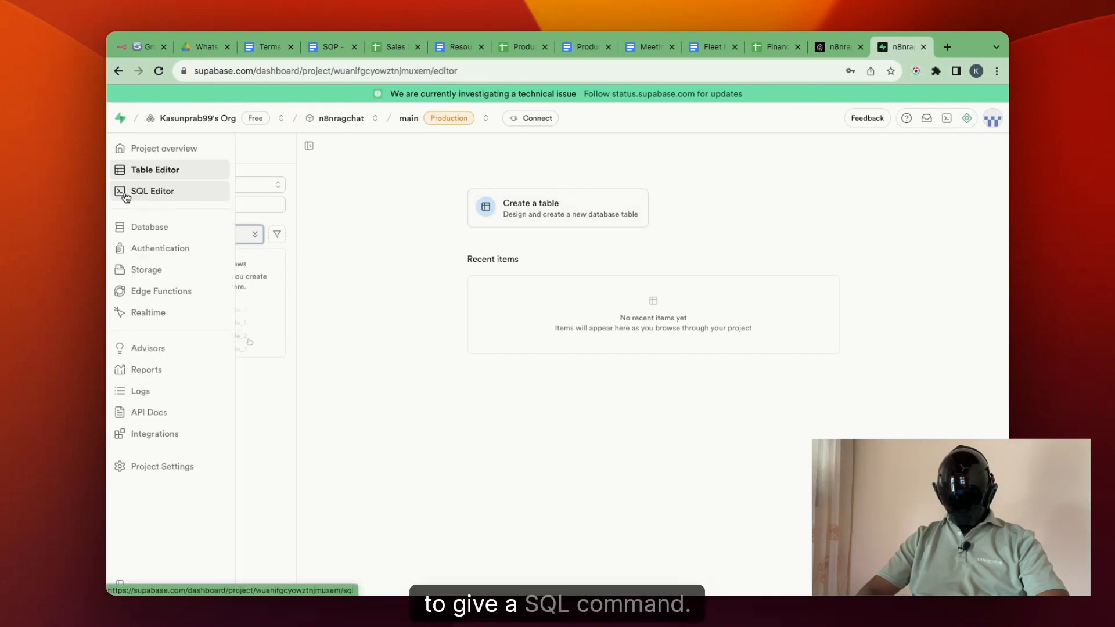
{"action": "left_click", "coordinate": [125, 195]}
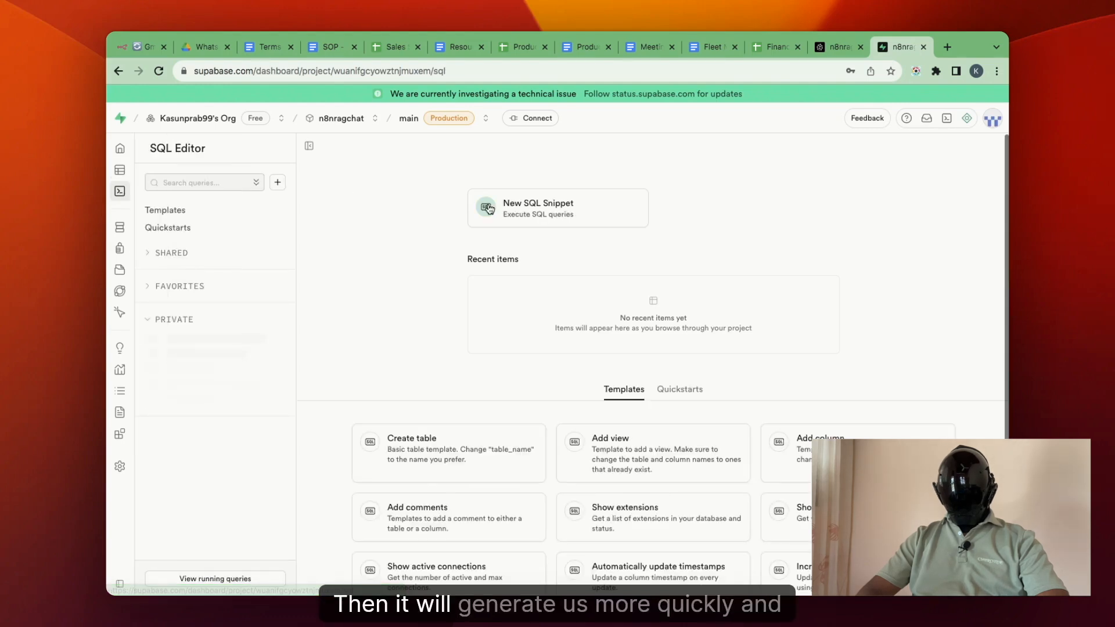
{"action": "left_click", "coordinate": [503, 214]}
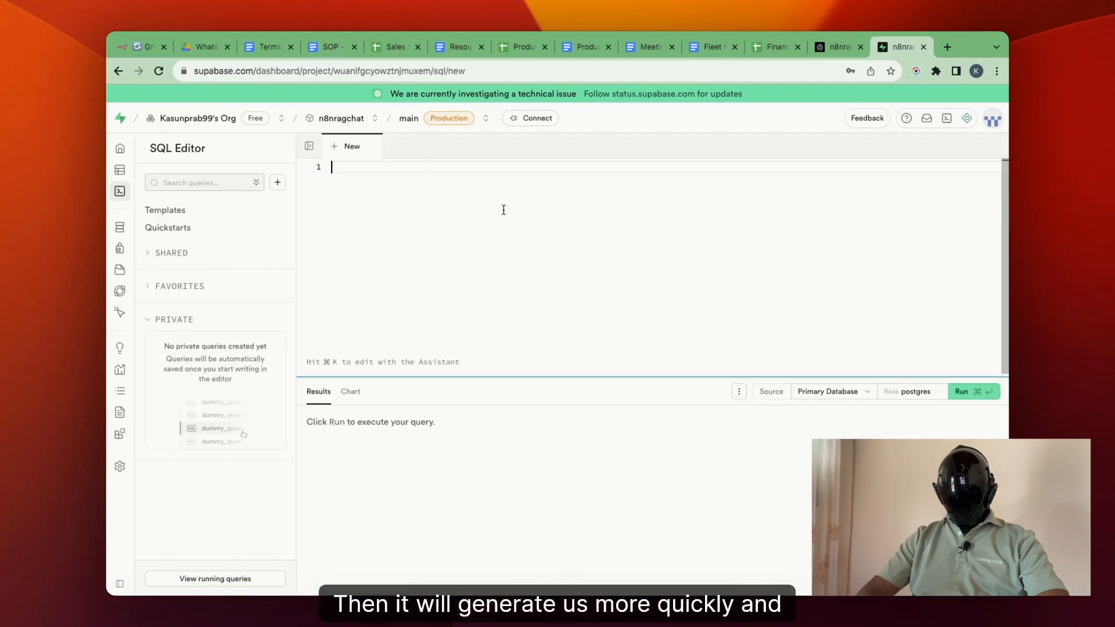
{"action": "left_click", "coordinate": [459, 47]}
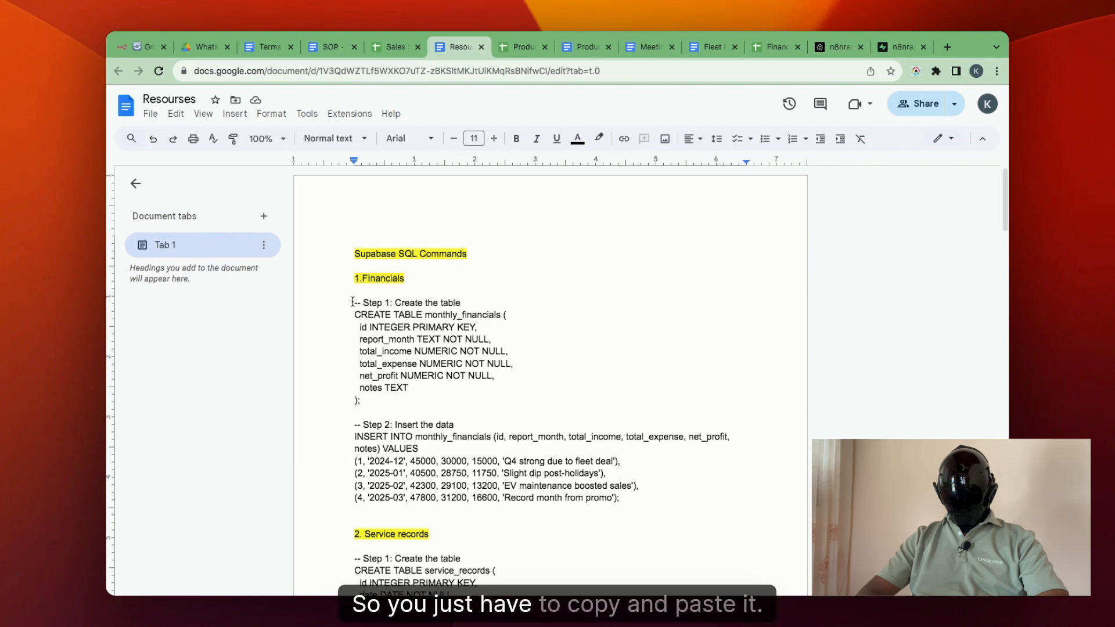
{"action": "left_click_drag", "start_coordinate": [354, 302], "coordinate": [620, 498]}
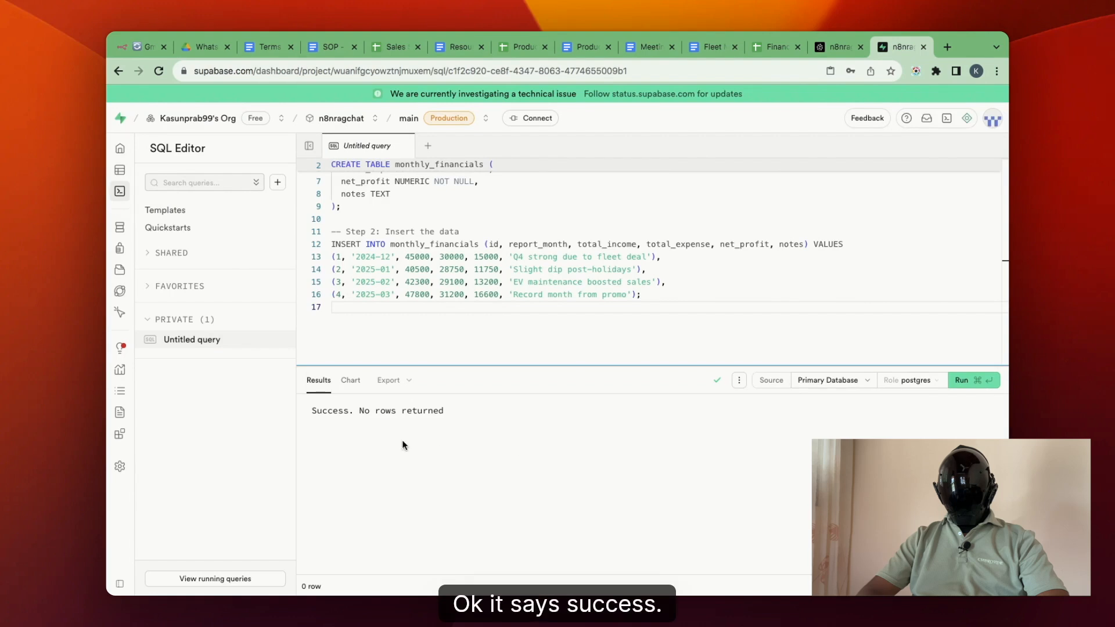
Confirm the monthly_financials table exists, then open a new blank SQL query
{"action": "mouse_move", "coordinate": [119, 248]}
{"action": "left_click", "coordinate": [184, 171]}
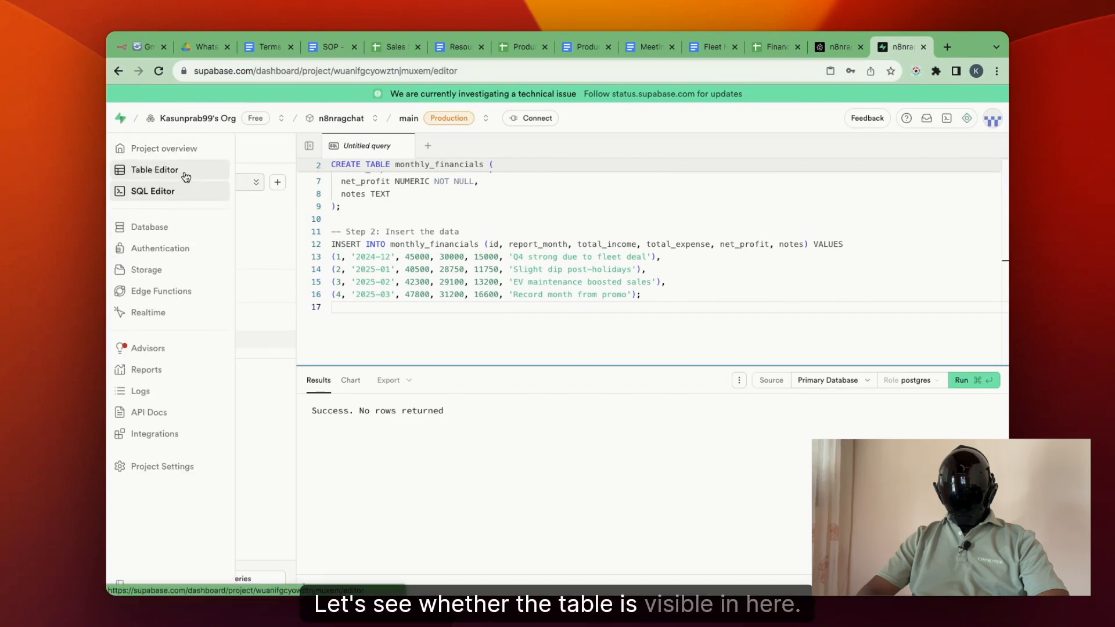
{"action": "left_click", "coordinate": [122, 195]}
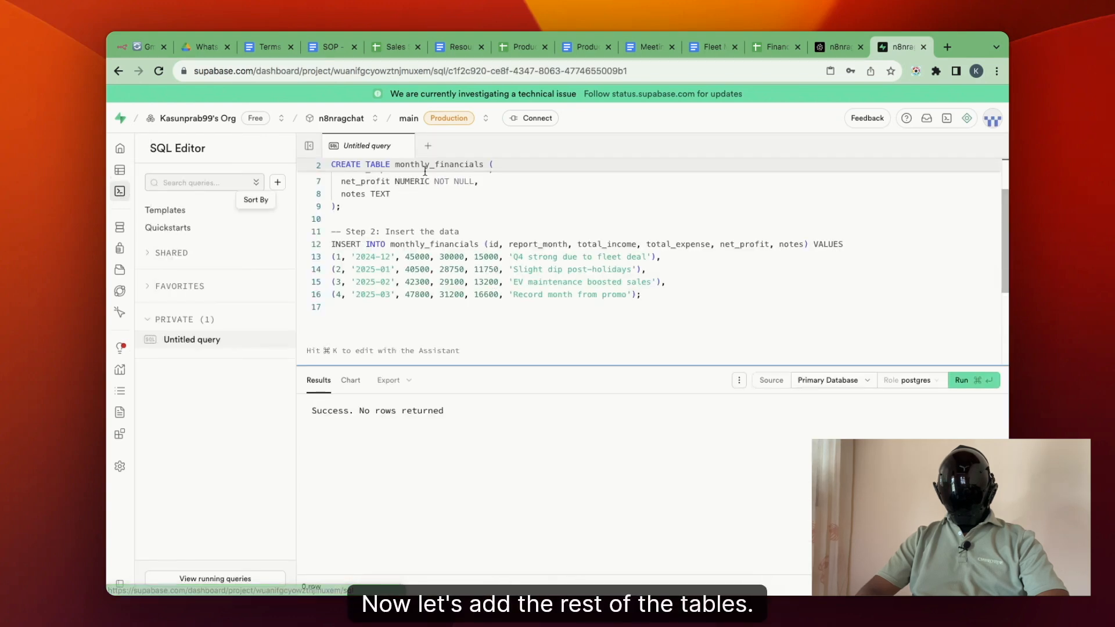
{"action": "left_click", "coordinate": [502, 149]}
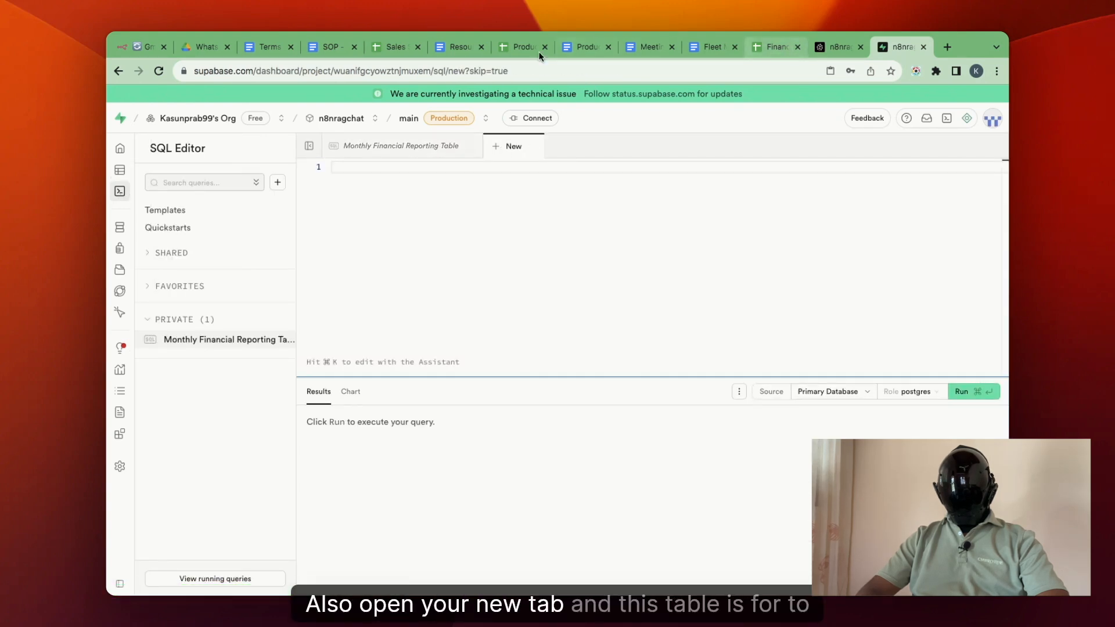
Run the service_records create-and-insert SQL copied from the Resources doc
{"action": "left_click", "coordinate": [459, 46]}
{"action": "left_click_drag", "start_coordinate": [355, 370], "coordinate": [532, 429]}
{"action": "left_click", "coordinate": [886, 51]}
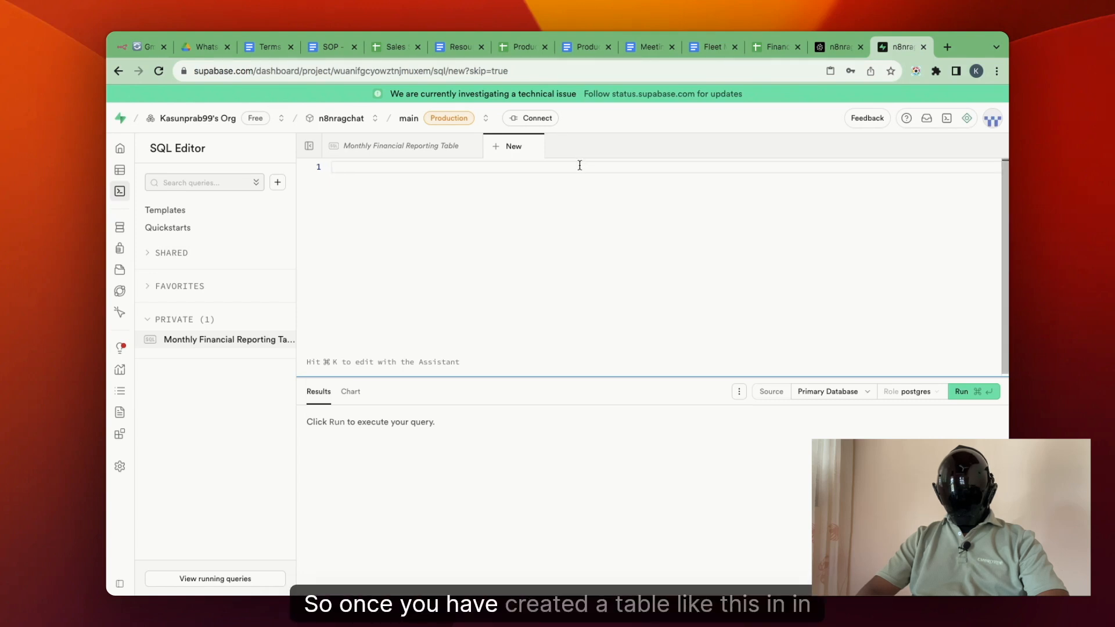
{"action": "left_click", "coordinate": [399, 46]}
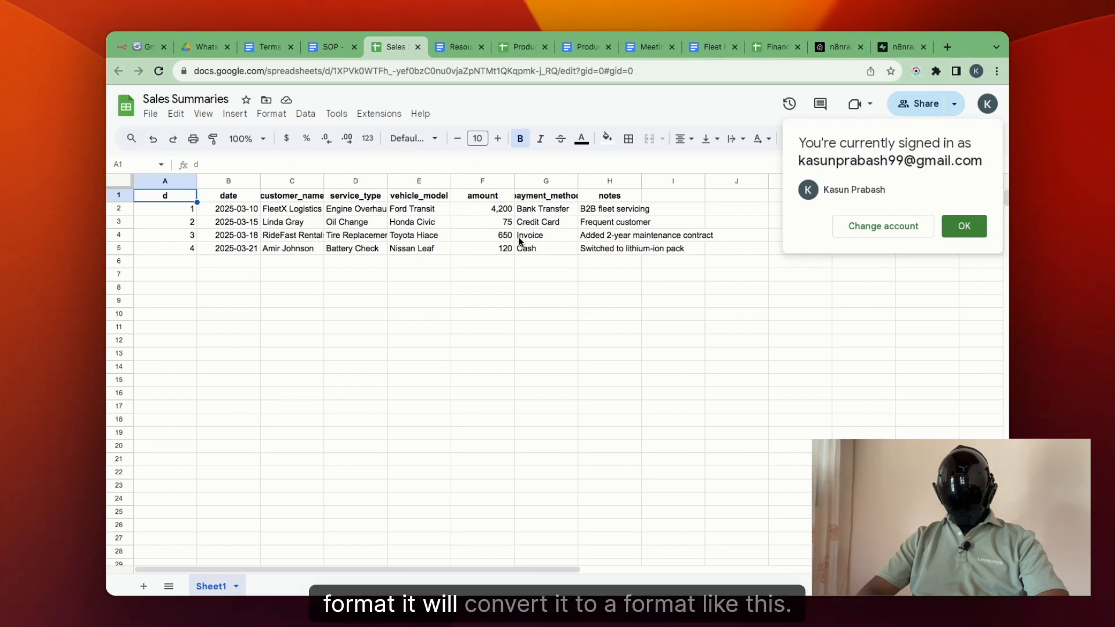
{"action": "left_click", "coordinate": [454, 49]}
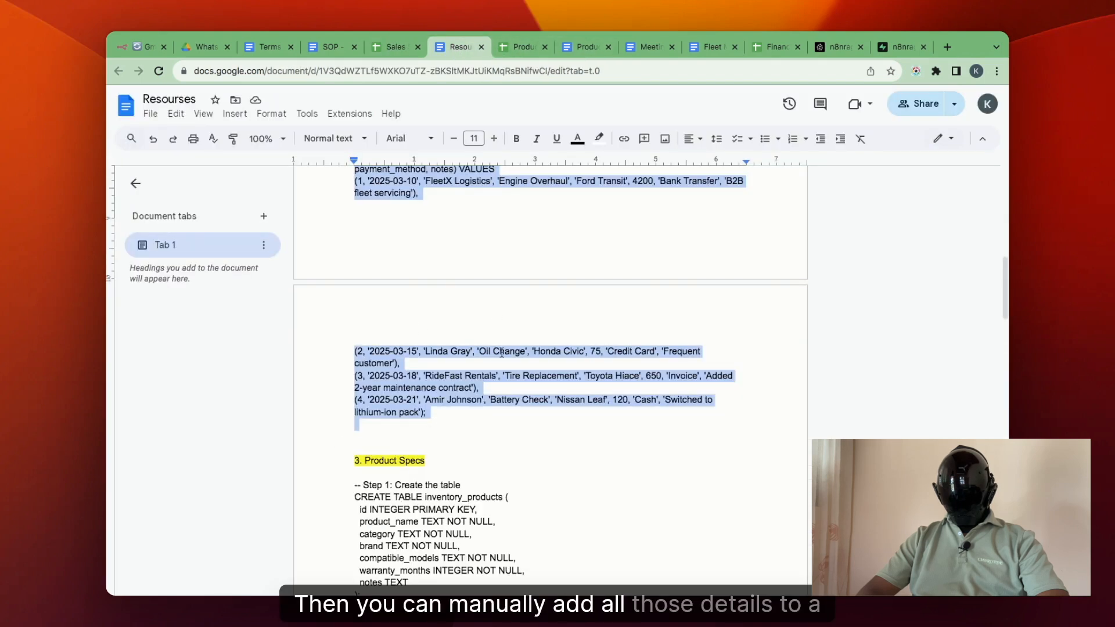
{"action": "left_click", "coordinate": [900, 47]}
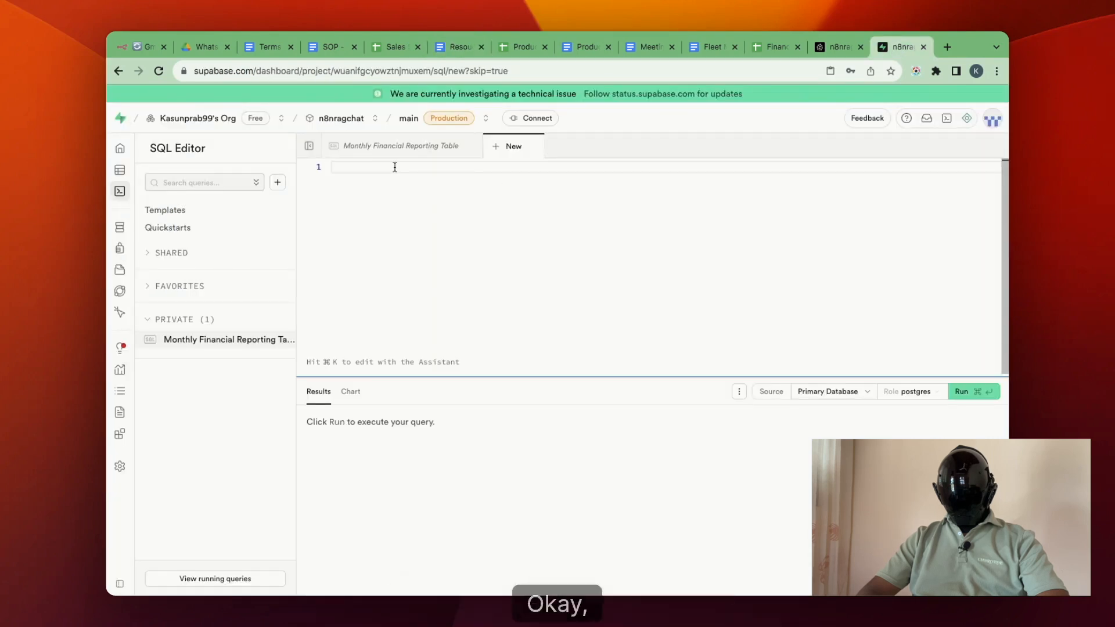
{"action": "key", "text": "super+v"}
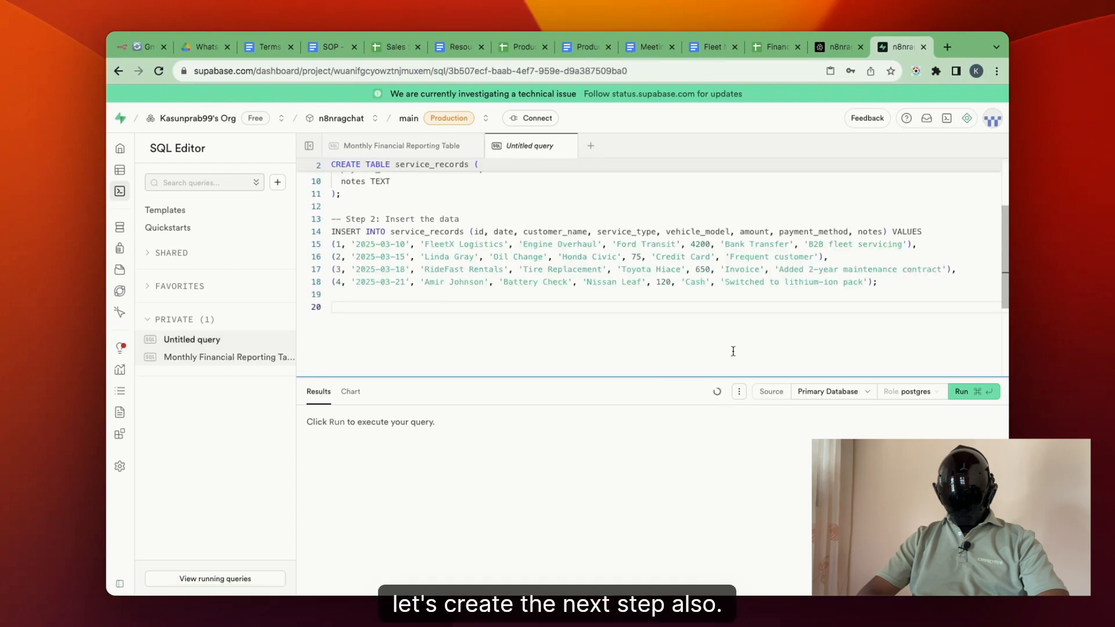
{"action": "left_click", "coordinate": [980, 390]}
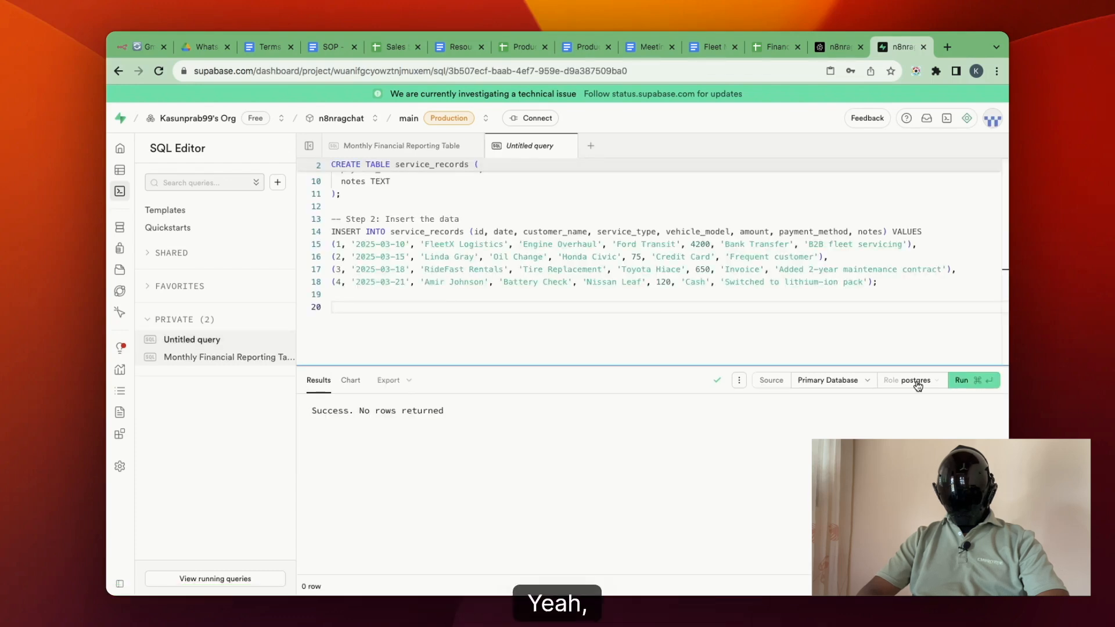
Run the inventory_products product-specs SQL in a new query, then view the Table Editor
{"action": "left_click", "coordinate": [590, 146]}
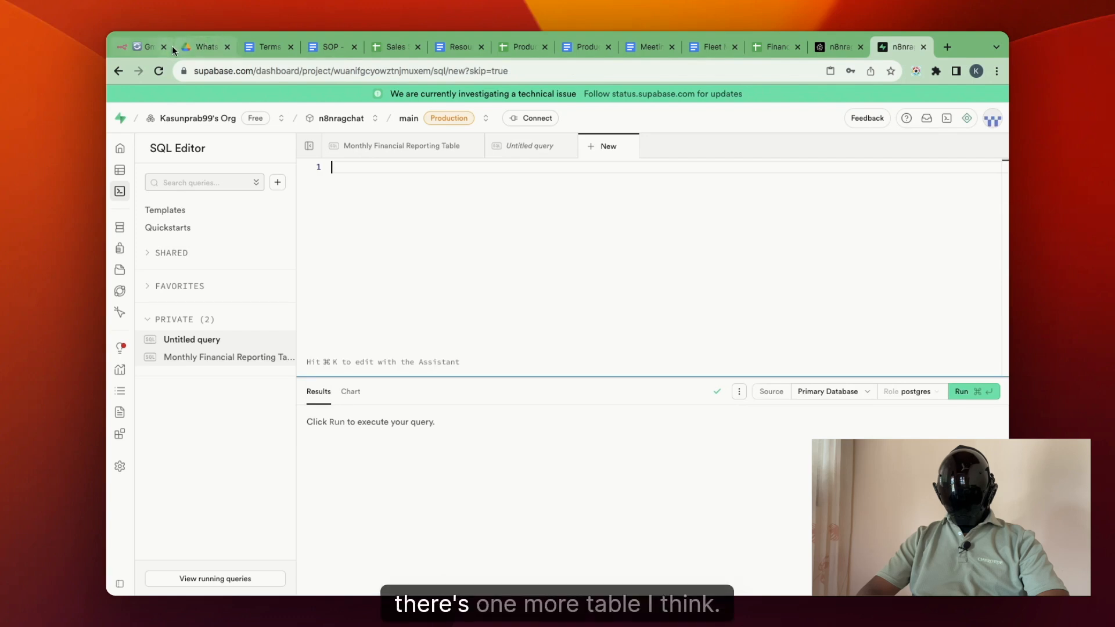
{"action": "left_click", "coordinate": [445, 48]}
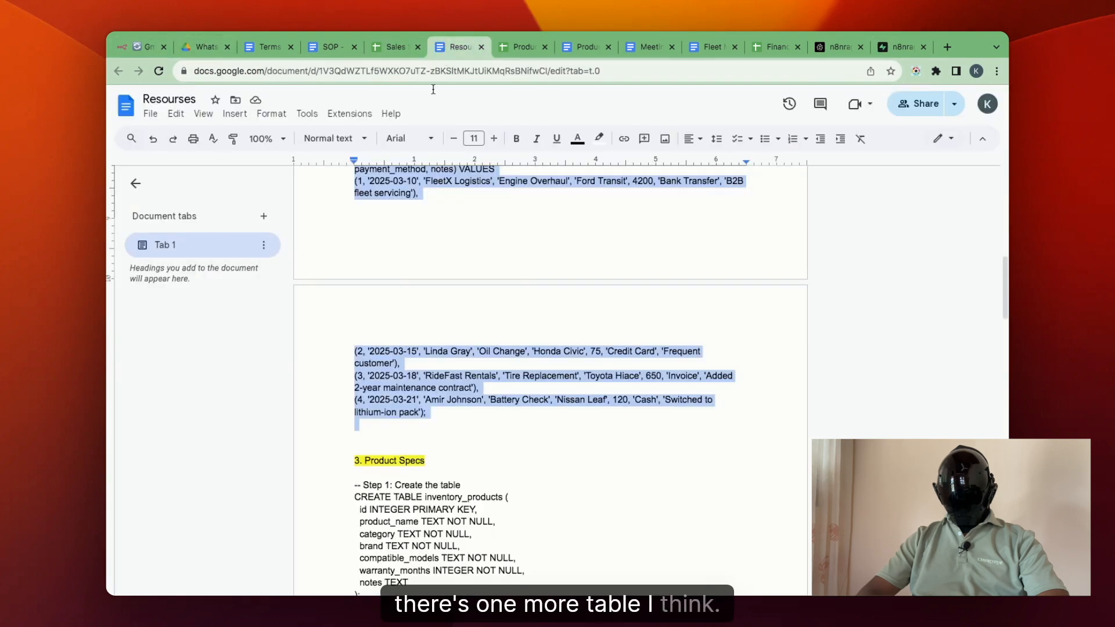
{"action": "scroll", "coordinate": [361, 262], "scroll_direction": "down", "scroll_amount": 4}
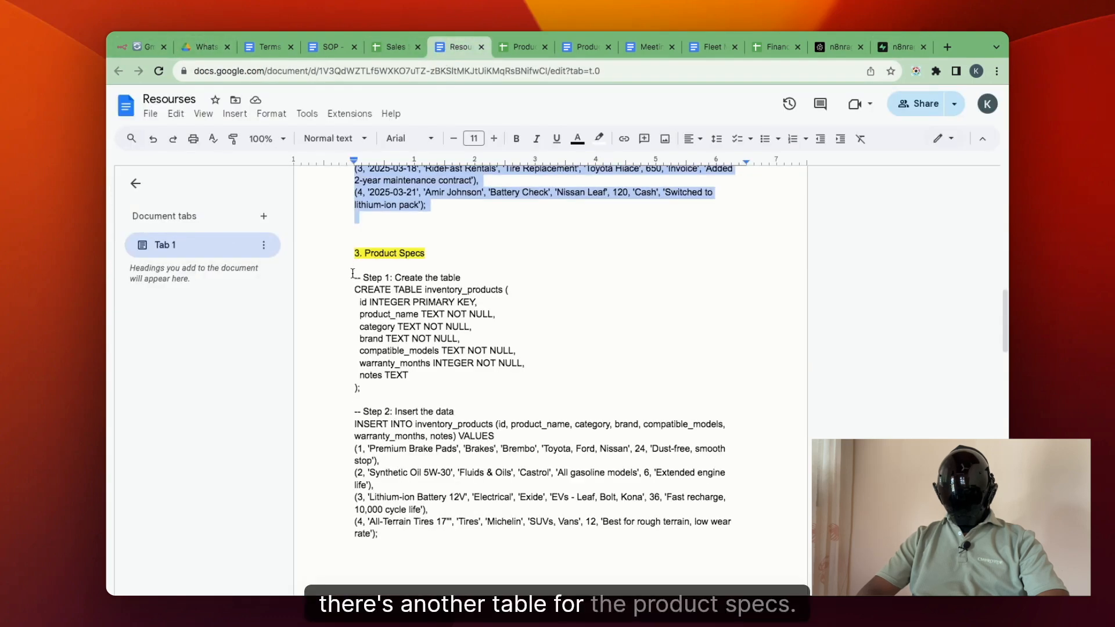
{"action": "left_click_drag", "start_coordinate": [355, 278], "coordinate": [383, 587]}
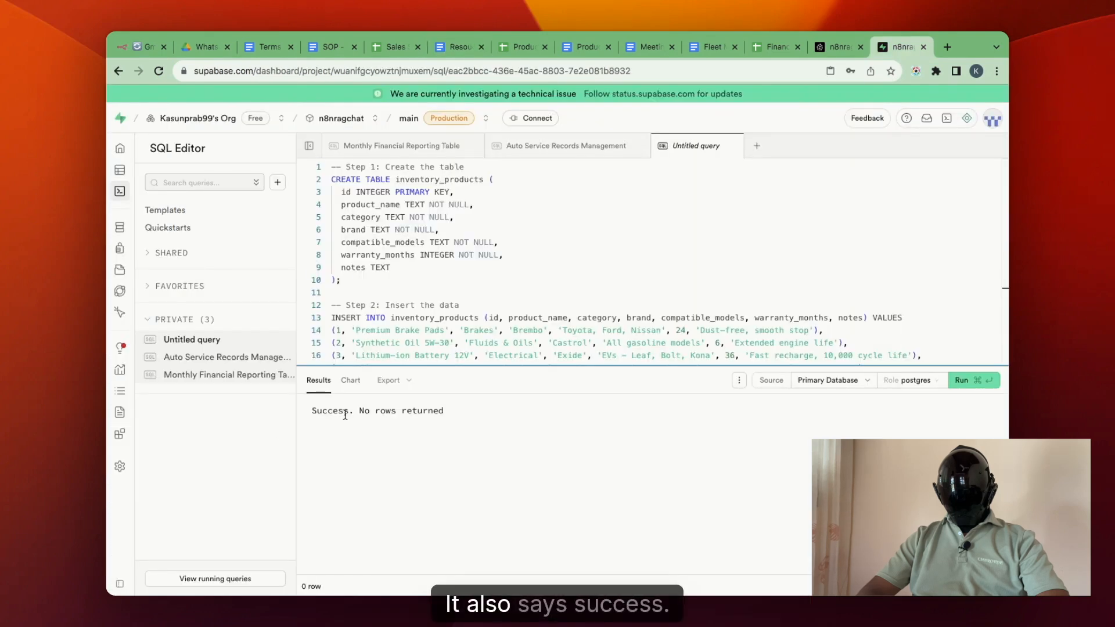
{"action": "left_click", "coordinate": [122, 170]}
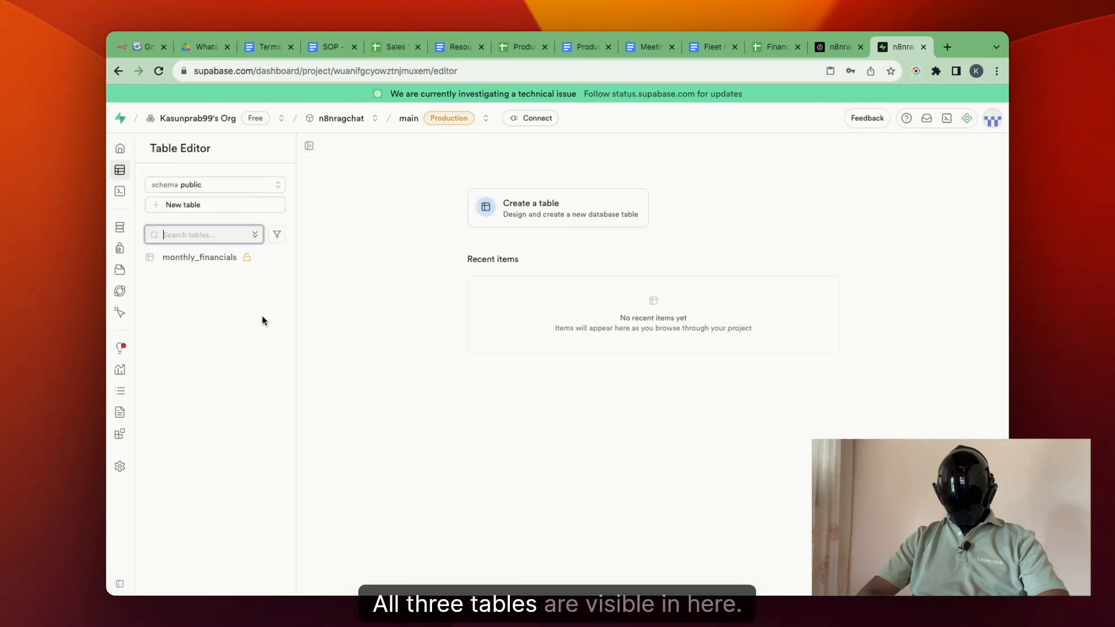
Inspect the inventory_products, service_records and monthly_financials tables, ending on monthly_financials' rows
{"action": "left_click", "coordinate": [219, 259]}
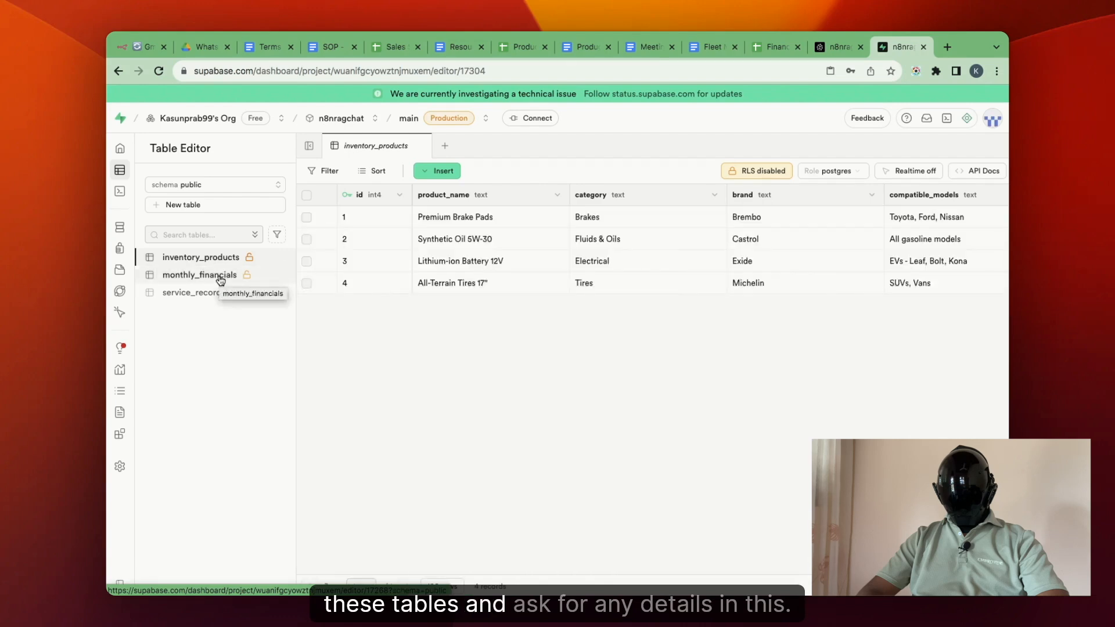
{"action": "left_click", "coordinate": [219, 274]}
{"action": "left_click", "coordinate": [217, 294]}
{"action": "left_click", "coordinate": [222, 275]}
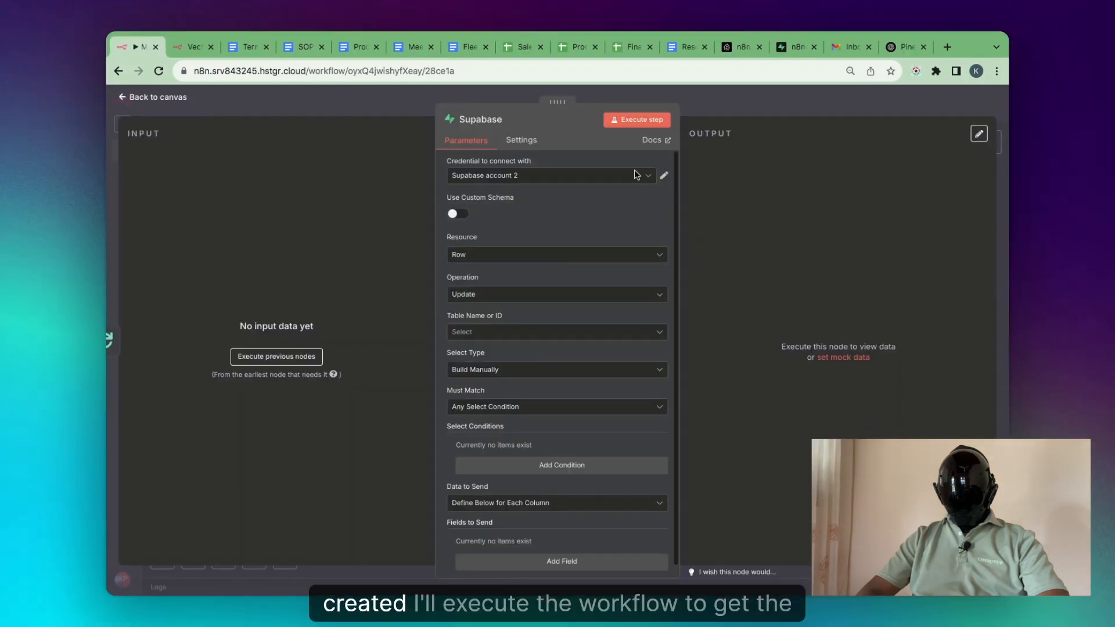
Load input data, set table to service_records, and add condition id Equals {{ $json.d }}
{"action": "left_click", "coordinate": [302, 358]}
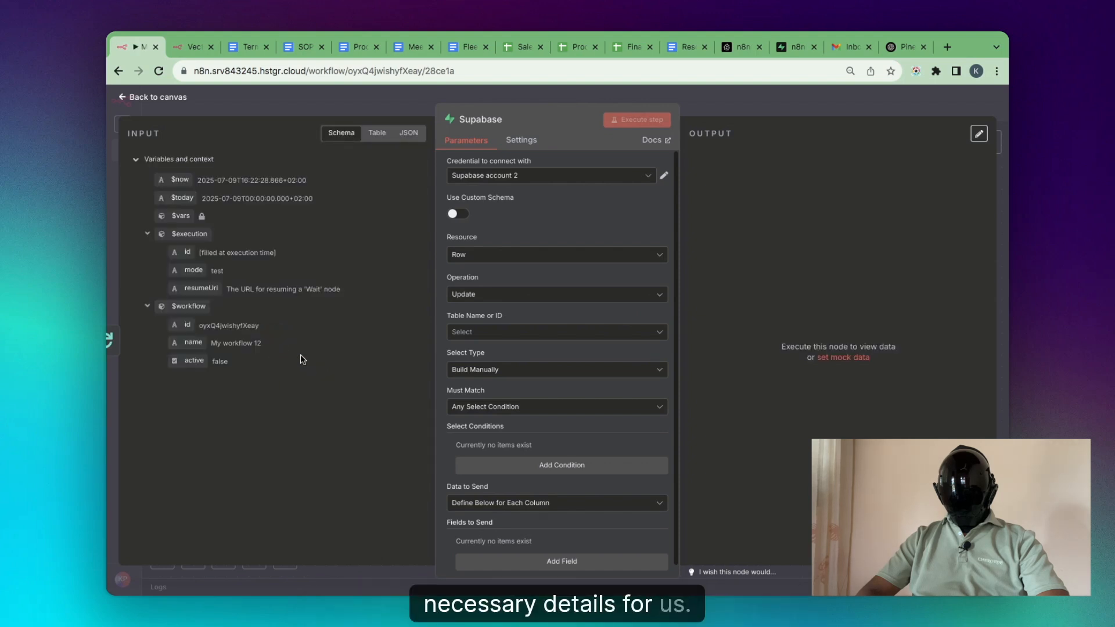
{"action": "left_click", "coordinate": [465, 336]}
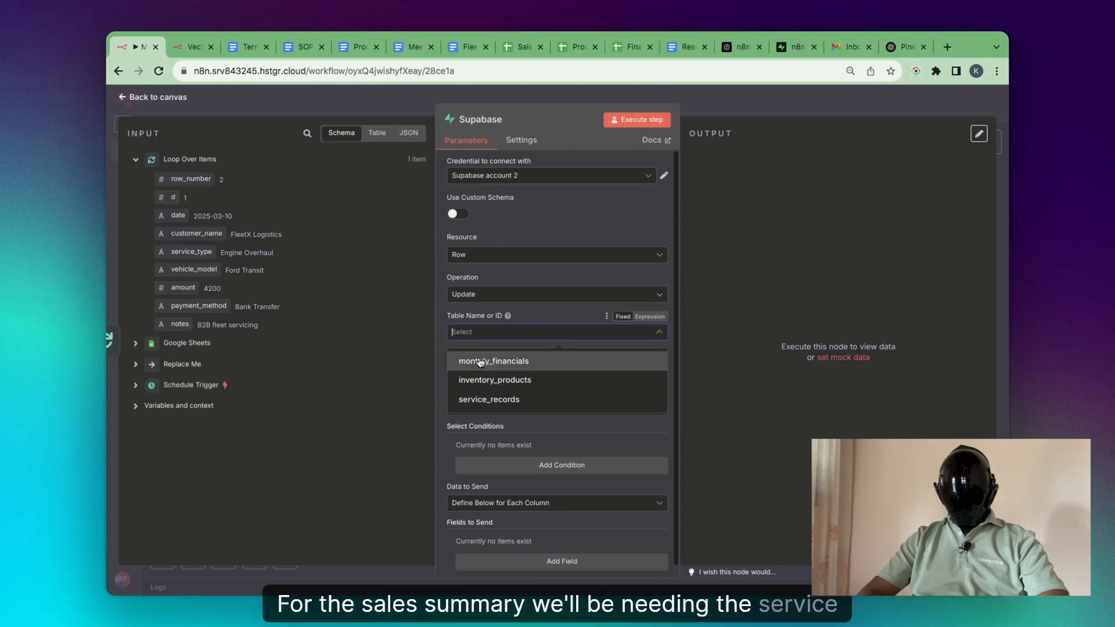
{"action": "left_click", "coordinate": [483, 400]}
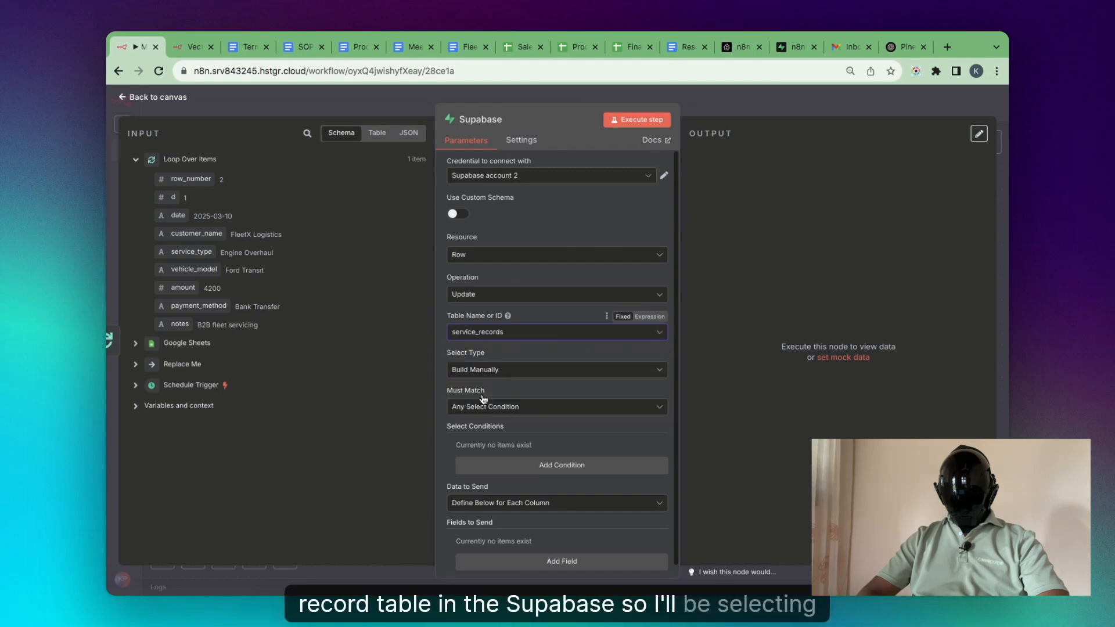
{"action": "scroll", "coordinate": [489, 448], "scroll_direction": "down", "scroll_amount": 1}
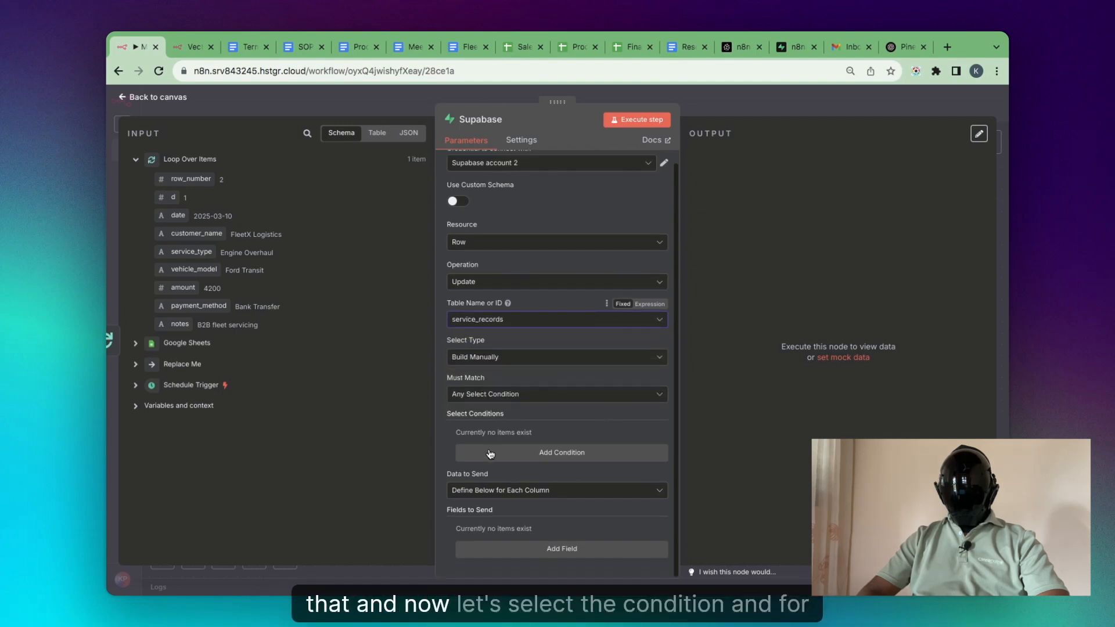
{"action": "left_click", "coordinate": [522, 454]}
{"action": "left_click", "coordinate": [522, 450]}
{"action": "left_click", "coordinate": [529, 292]}
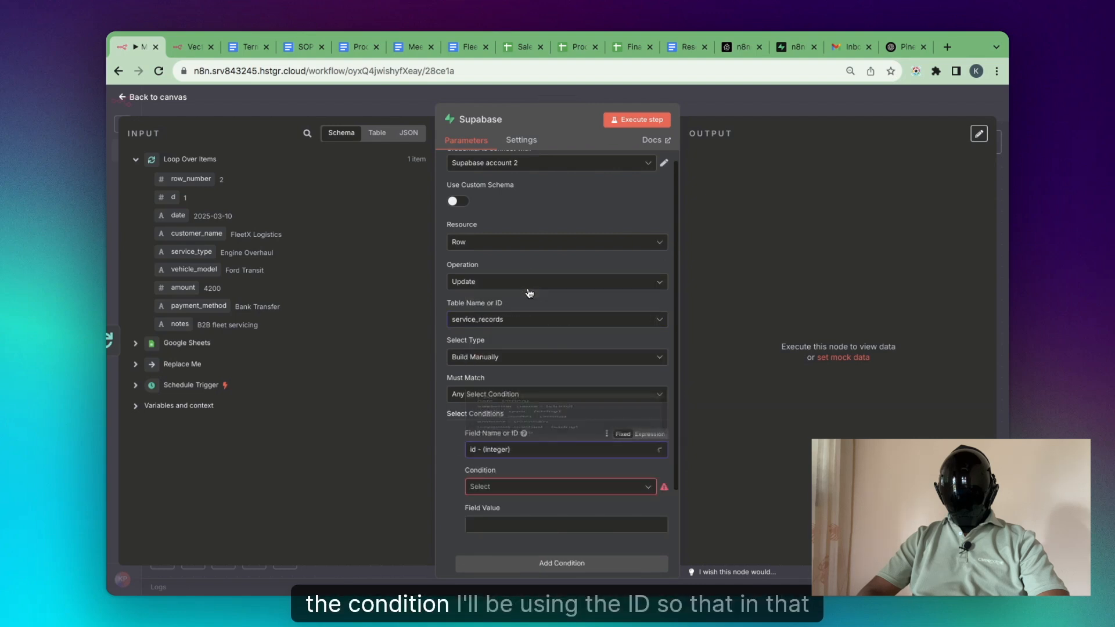
{"action": "scroll", "coordinate": [456, 485], "scroll_direction": "down", "scroll_amount": 2}
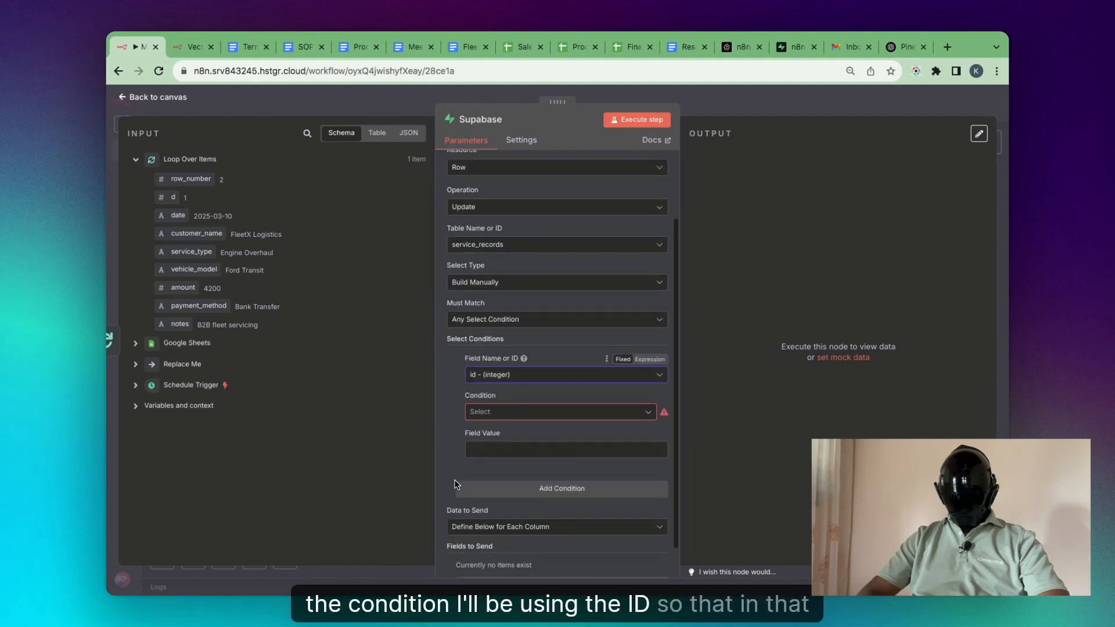
{"action": "left_click", "coordinate": [486, 417]}
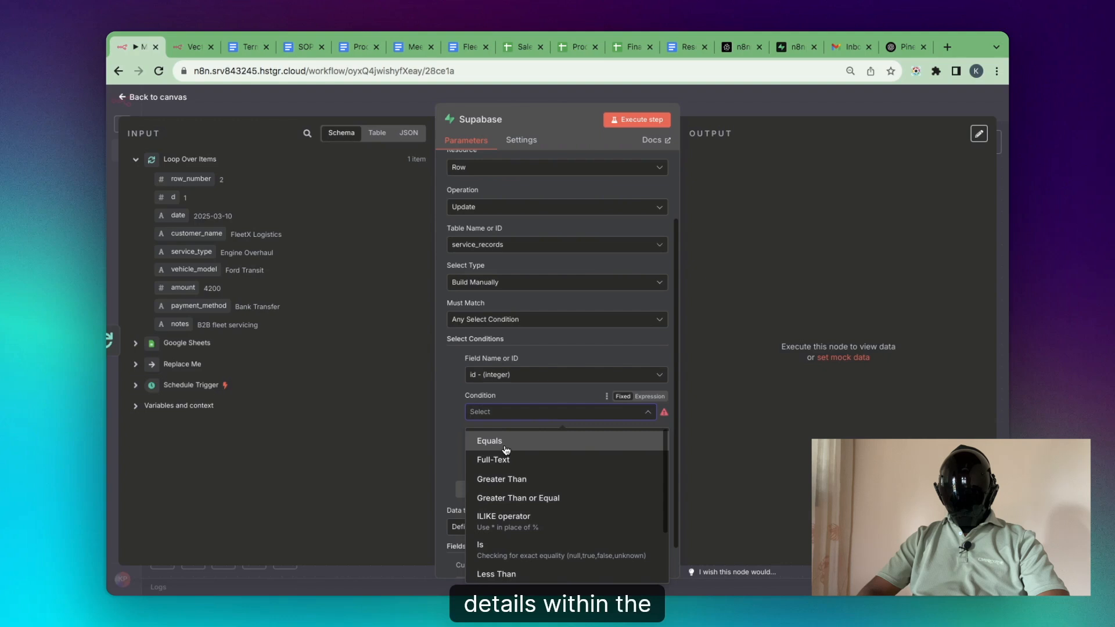
{"action": "left_click", "coordinate": [505, 449]}
{"action": "left_click", "coordinate": [484, 452]}
{"action": "left_click_drag", "start_coordinate": [173, 197], "coordinate": [315, 318]}
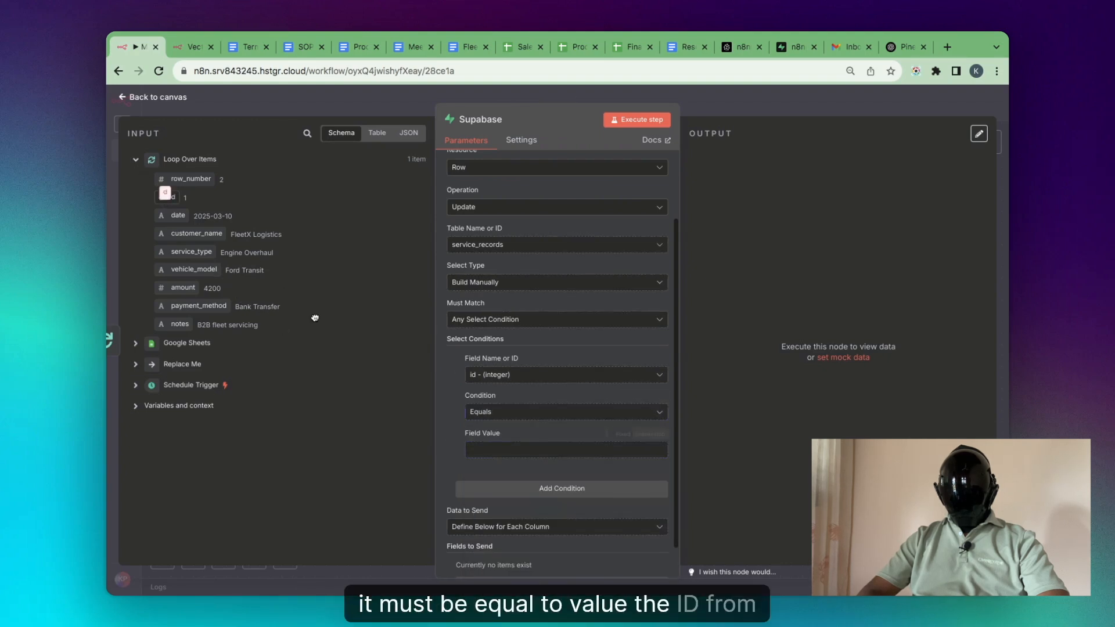
{"action": "left_click_drag", "start_coordinate": [407, 392], "coordinate": [489, 452]}
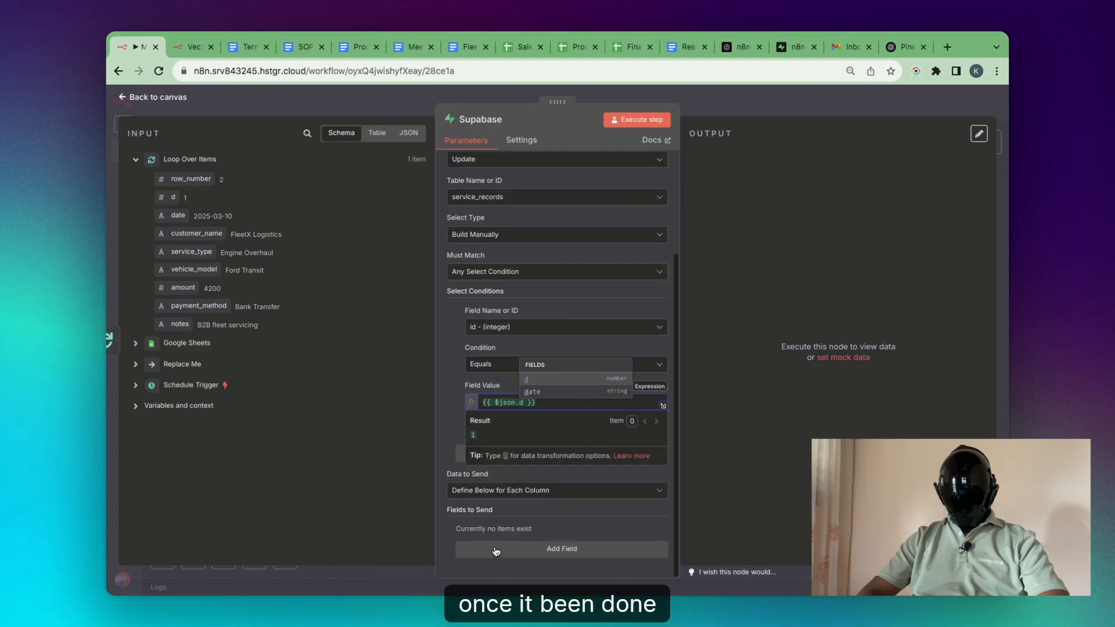
Map update fields: id to the incoming d and date to the incoming date
{"action": "left_click", "coordinate": [496, 551]}
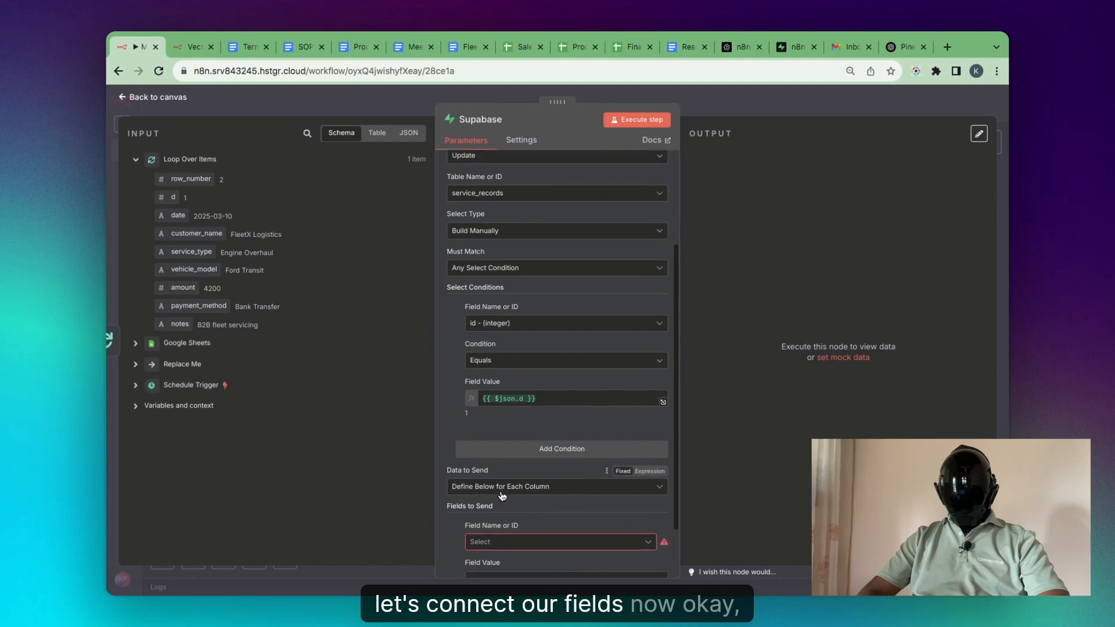
{"action": "scroll", "coordinate": [502, 496], "scroll_direction": "down", "scroll_amount": 2}
{"action": "left_click", "coordinate": [530, 472]}
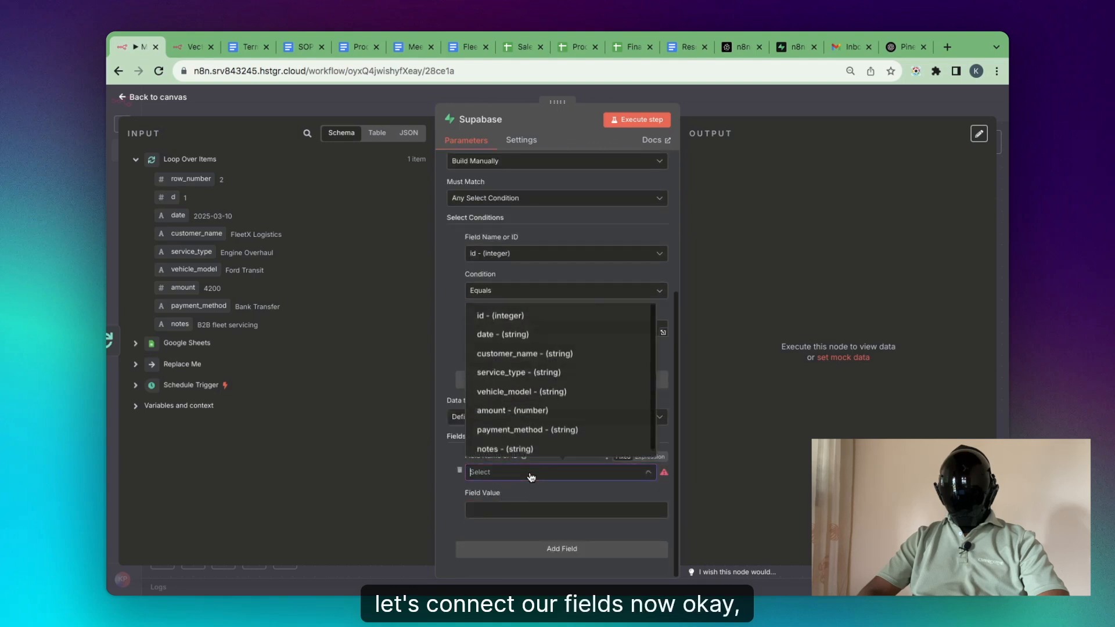
{"action": "left_click", "coordinate": [531, 314]}
{"action": "left_click_drag", "start_coordinate": [340, 314], "coordinate": [468, 511]}
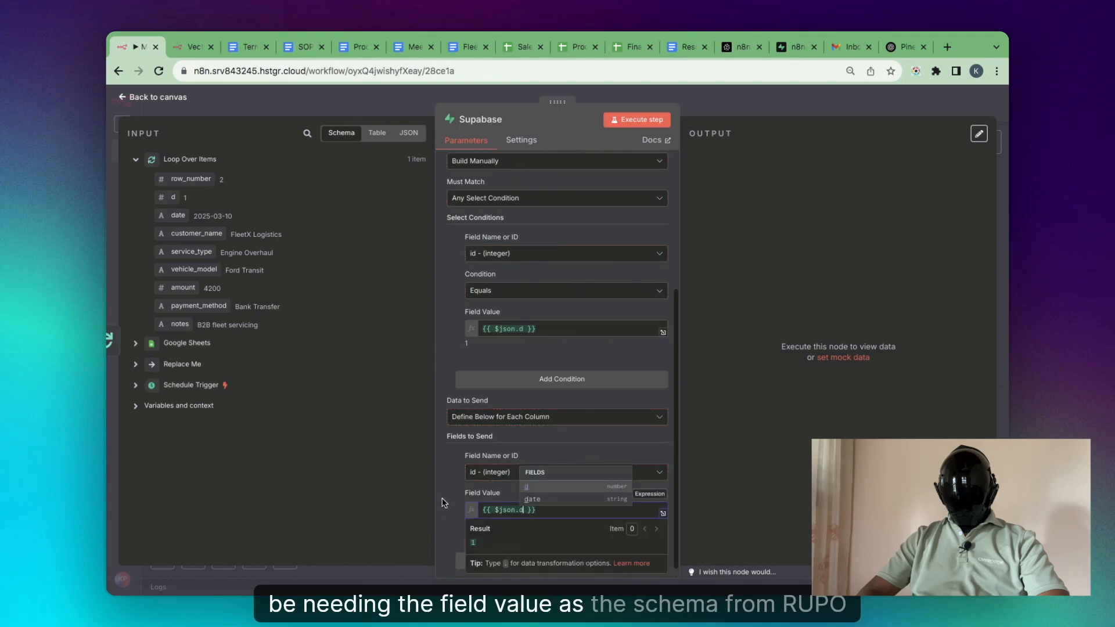
{"action": "left_click", "coordinate": [445, 498]}
{"action": "scroll", "coordinate": [487, 548], "scroll_direction": "down", "scroll_amount": 1}
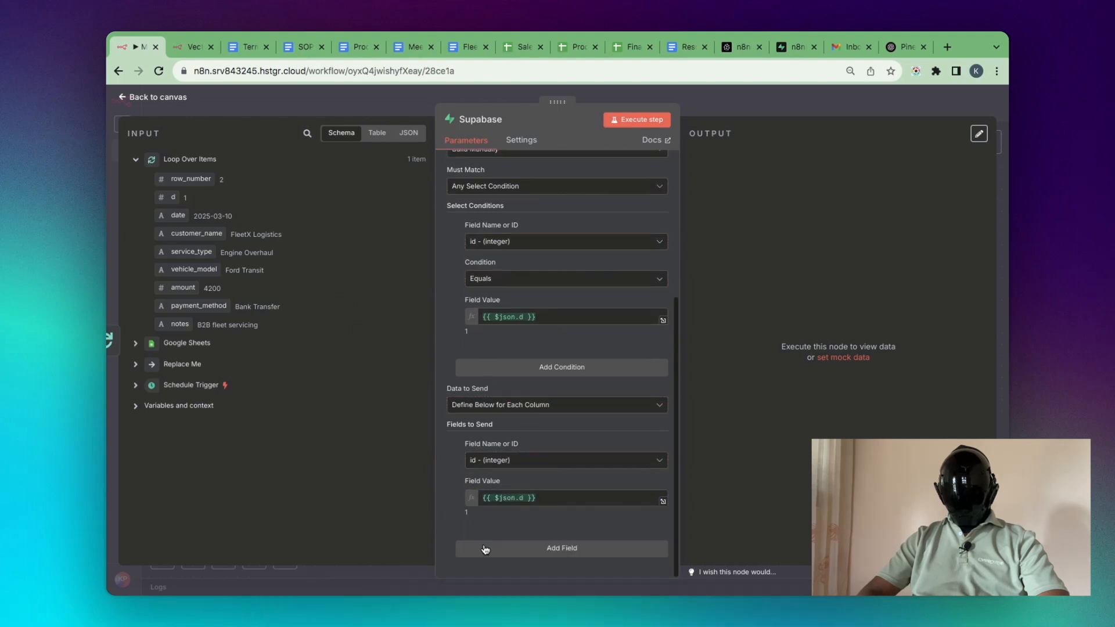
{"action": "left_click", "coordinate": [486, 548]}
{"action": "left_click", "coordinate": [548, 471]}
{"action": "left_click", "coordinate": [534, 340]}
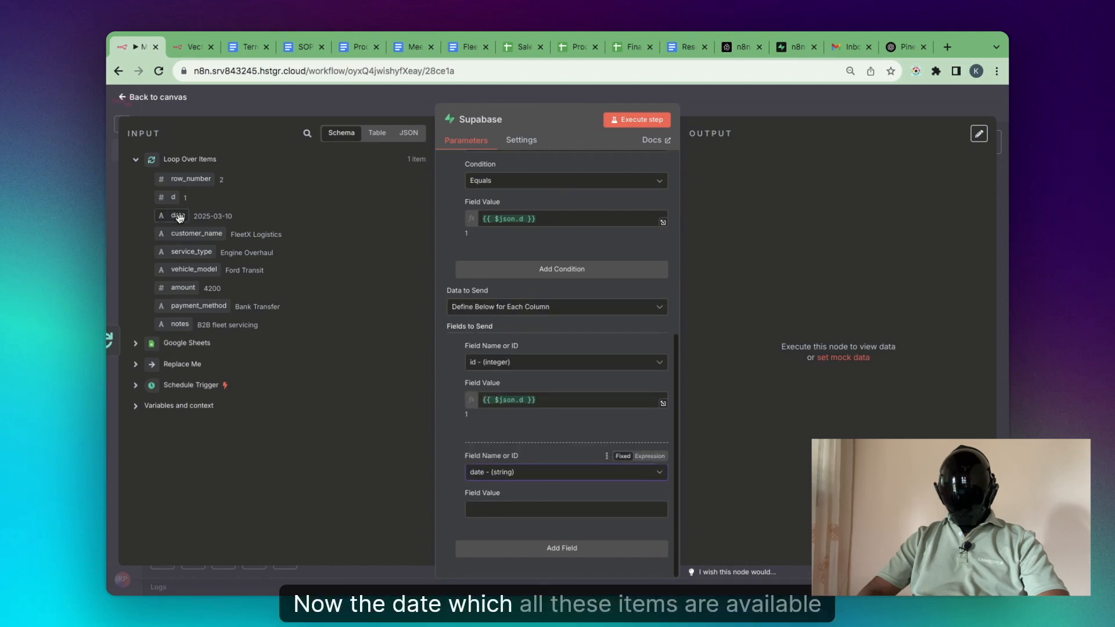
{"action": "left_click_drag", "start_coordinate": [179, 216], "coordinate": [523, 509]}
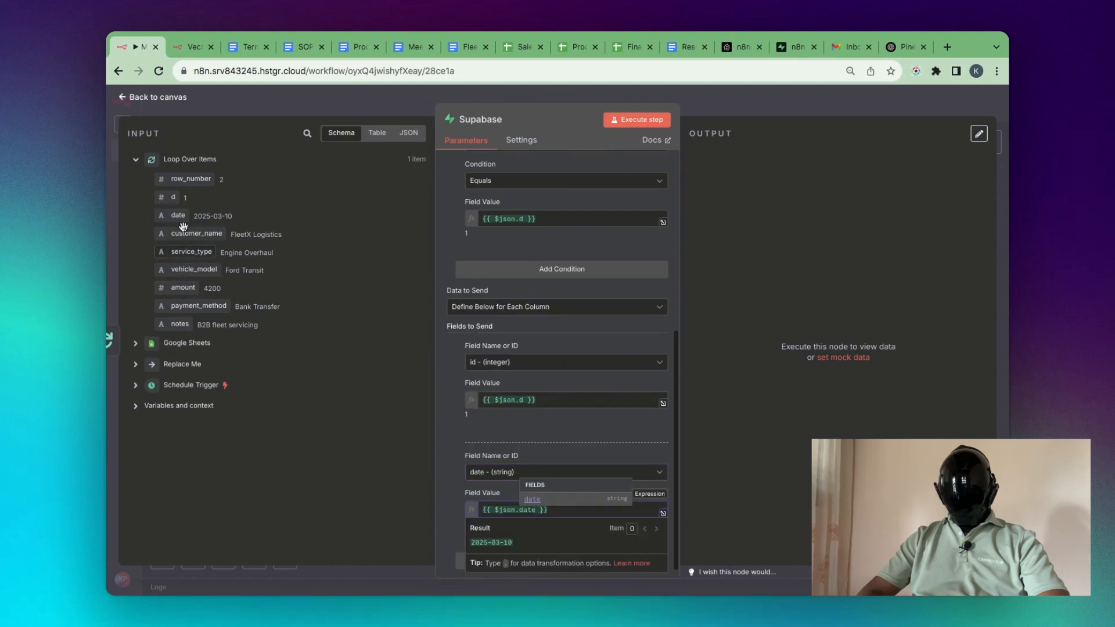
{"action": "scroll", "coordinate": [470, 417], "scroll_direction": "down", "scroll_amount": 1}
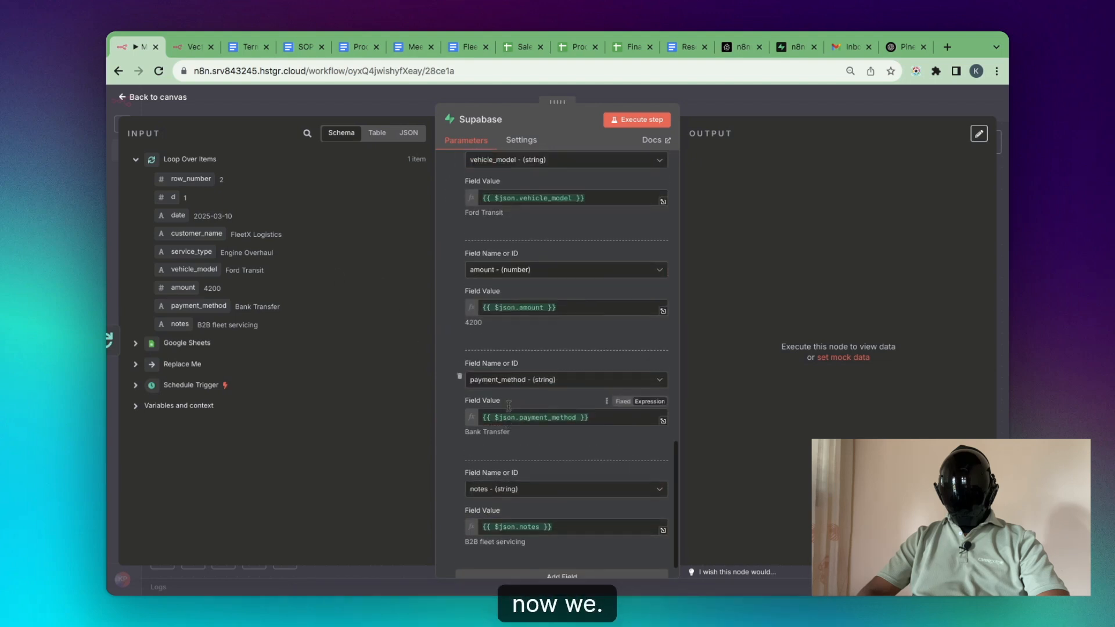
{"action": "scroll", "coordinate": [508, 408], "scroll_direction": "up", "scroll_amount": 5}
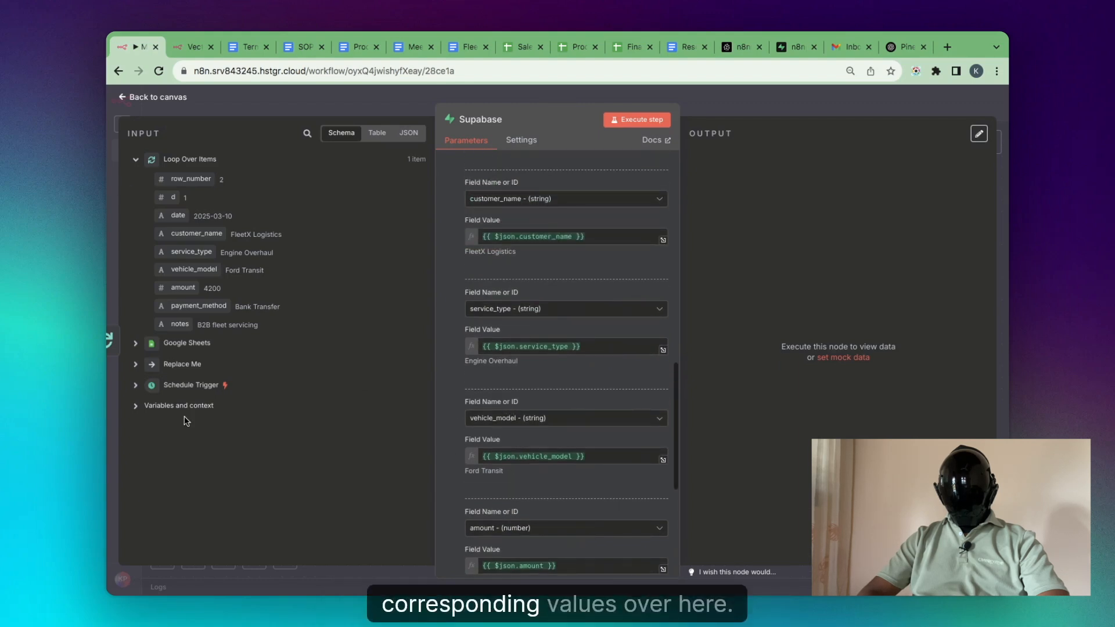
Execute the Supabase update step, returning 4 service_records items, and return to the canvas
{"action": "left_click", "coordinate": [623, 123]}
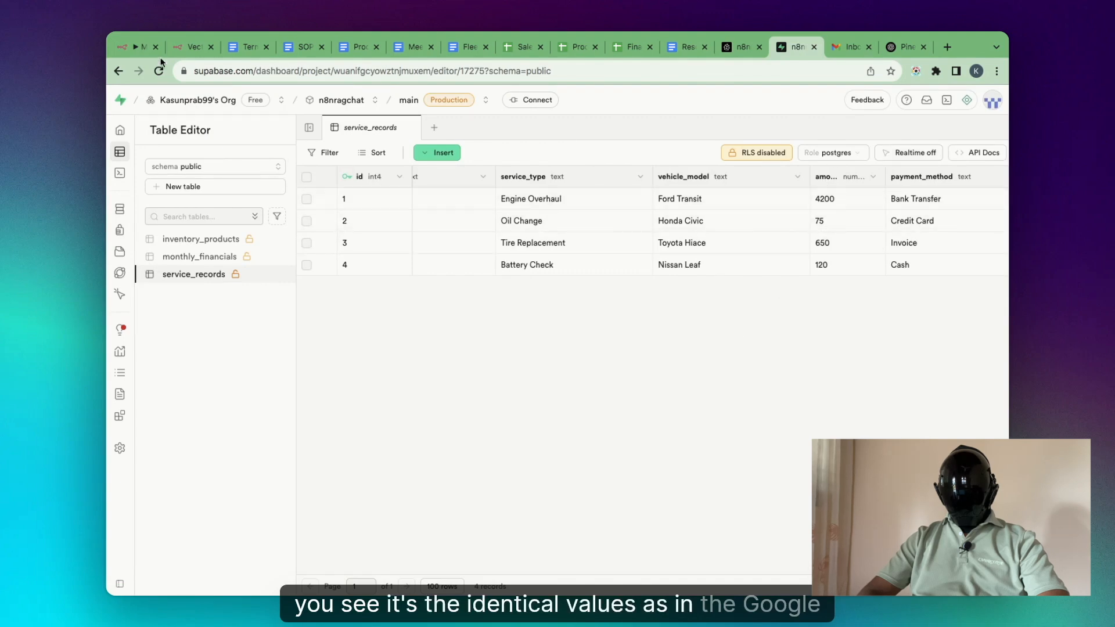
{"action": "left_click", "coordinate": [141, 47]}
{"action": "left_click", "coordinate": [401, 112]}
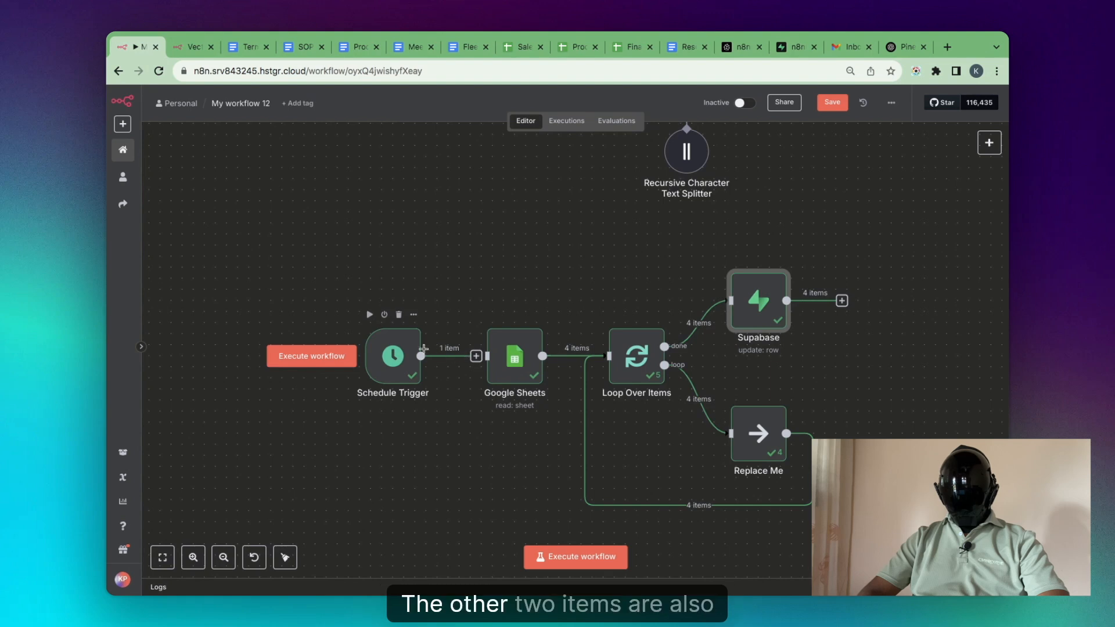
Duplicate the Google Sheets, Loop Over Items, Supabase and Replace Me chain and place the copy below
{"action": "left_click_drag", "start_coordinate": [381, 357], "coordinate": [247, 413]}
{"action": "mouse_move", "coordinate": [442, 168]}
{"action": "left_mouse_down"}
{"action": "mouse_move", "coordinate": [825, 442]}
{"action": "mouse_move", "coordinate": [879, 527]}
{"action": "left_mouse_up"}
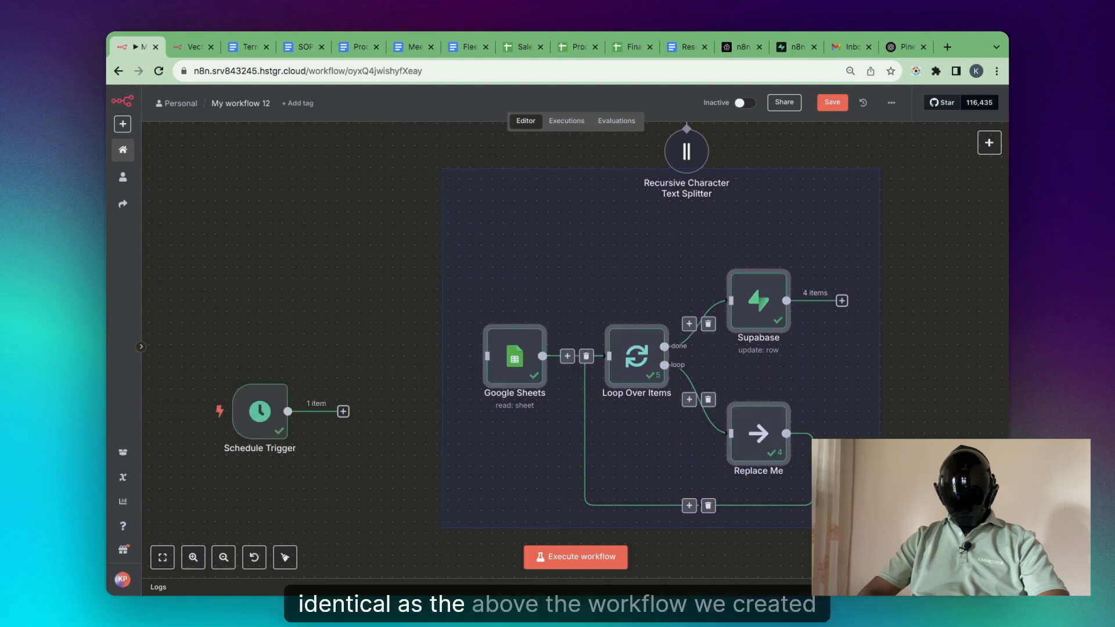
{"action": "right_click", "coordinate": [678, 399]}
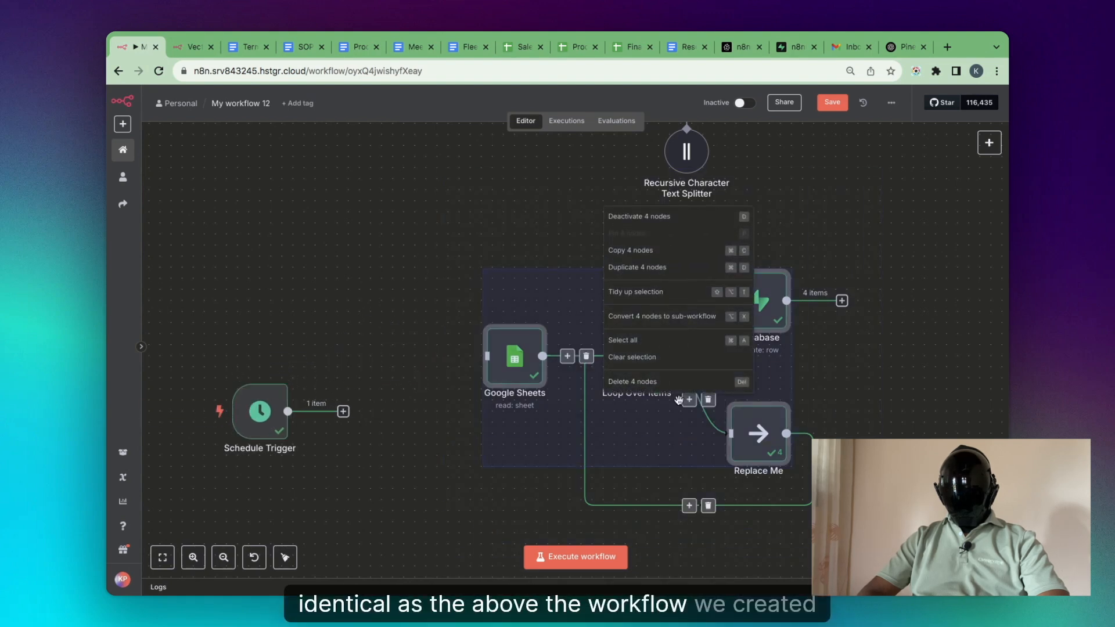
{"action": "left_click", "coordinate": [668, 273]}
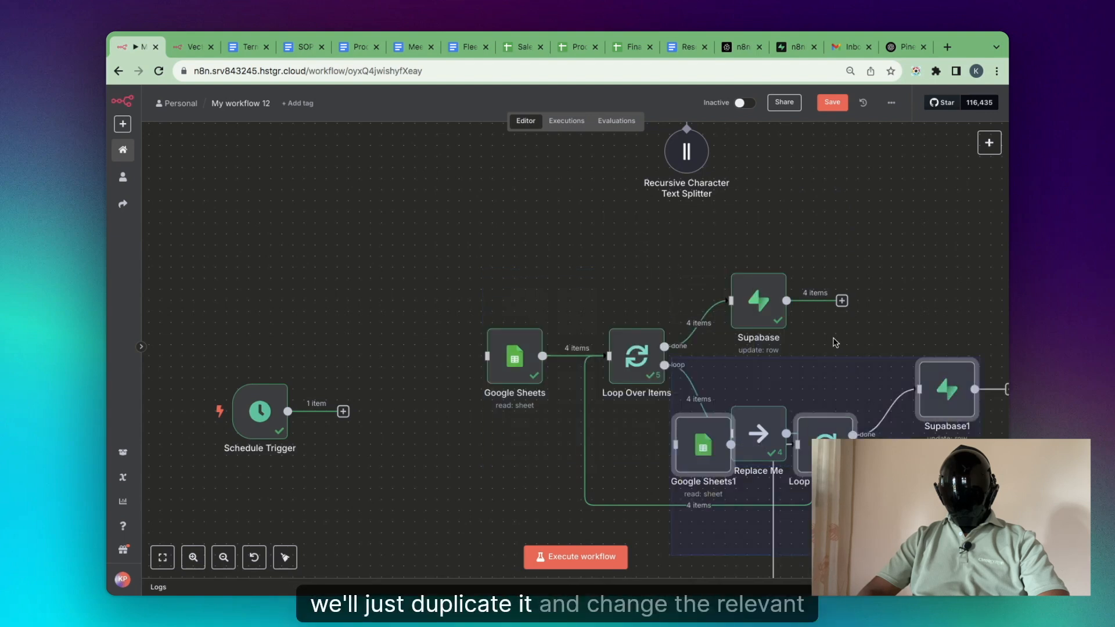
{"action": "scroll", "coordinate": [835, 343], "scroll_direction": "down", "scroll_amount": 5}
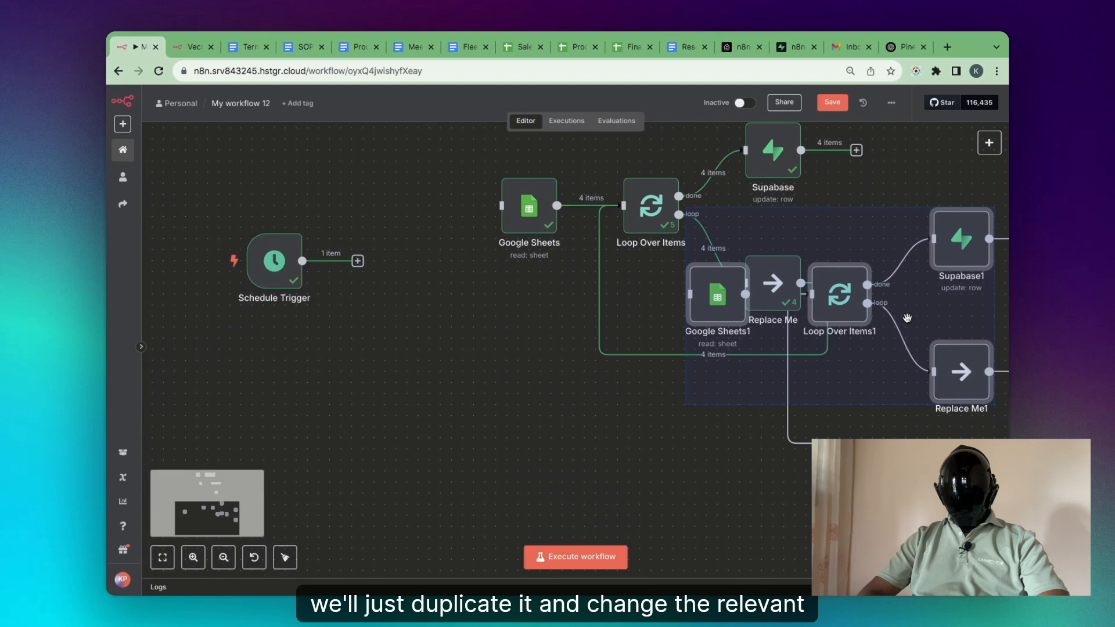
{"action": "left_click_drag", "start_coordinate": [907, 318], "coordinate": [788, 526]}
Connect the Schedule Trigger to Google Sheets, Google Sheets1 and Google Sheets2
{"action": "left_click_drag", "start_coordinate": [338, 406], "coordinate": [470, 198]}
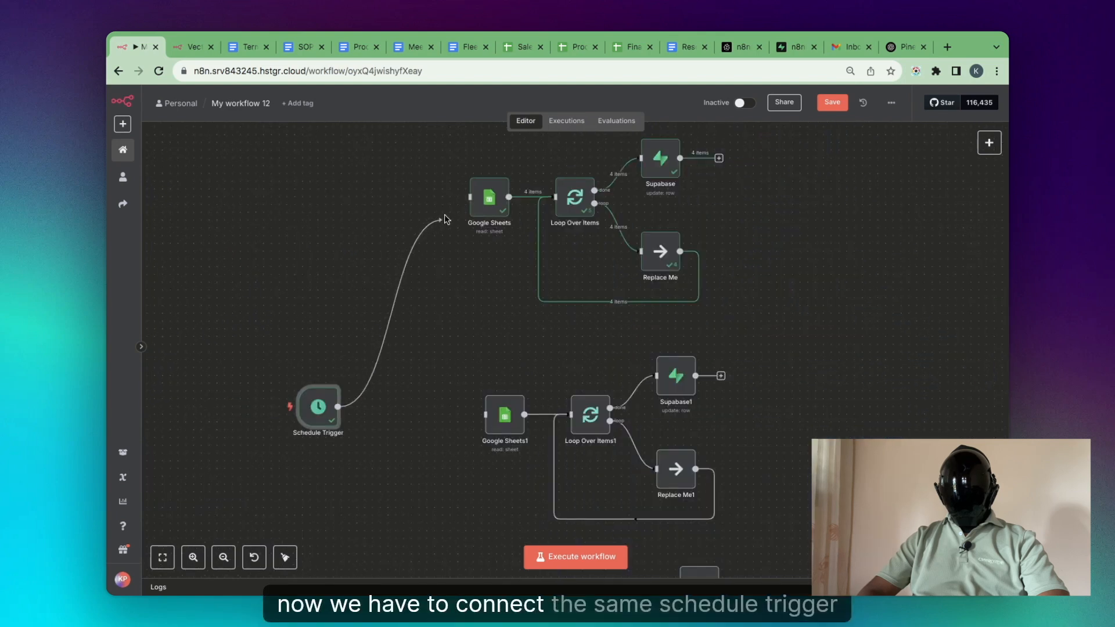
{"action": "left_click_drag", "start_coordinate": [338, 407], "coordinate": [480, 421]}
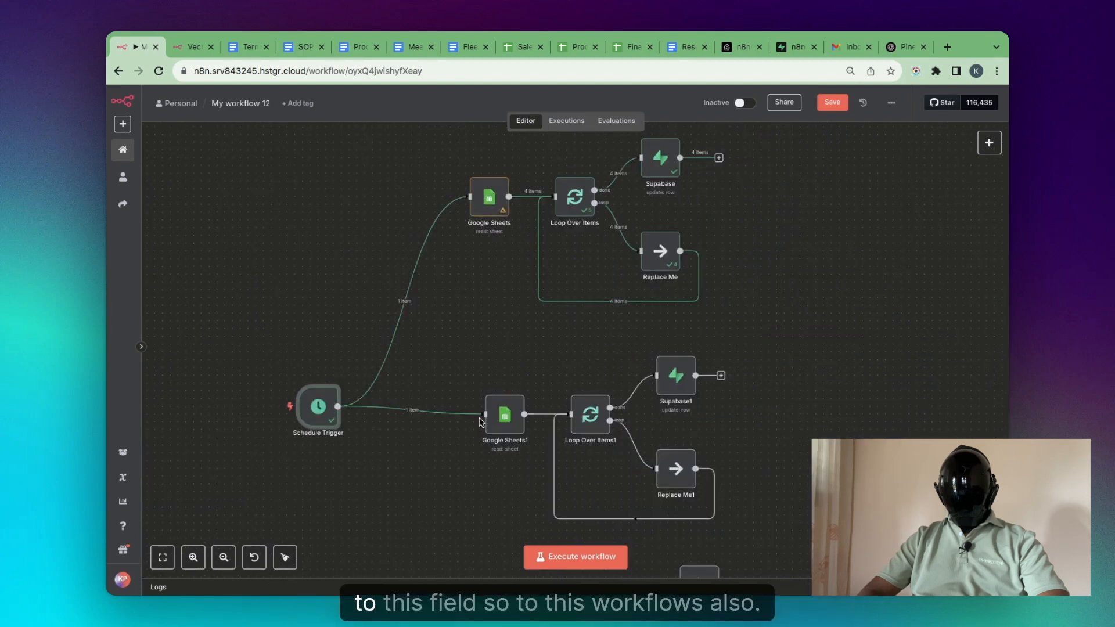
{"action": "scroll", "coordinate": [480, 421], "scroll_direction": "down", "scroll_amount": 4}
{"action": "left_click_drag", "start_coordinate": [343, 297], "coordinate": [513, 523]}
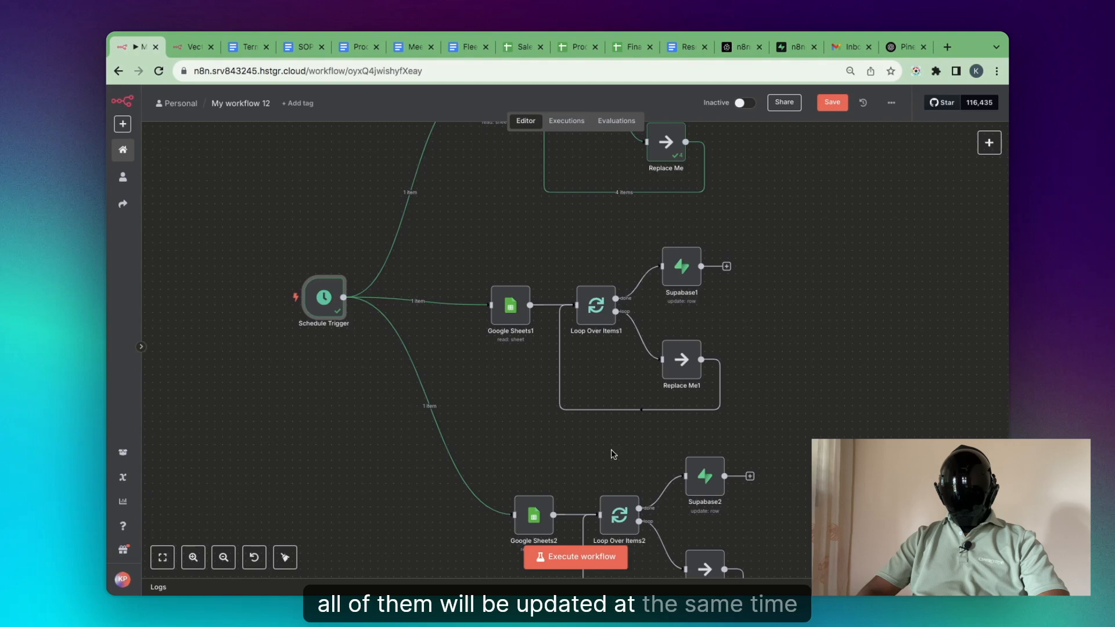
Check Google Sheets1's document list, then set Supabase1's table to monthly_financials
{"action": "double_click", "coordinate": [509, 305]}
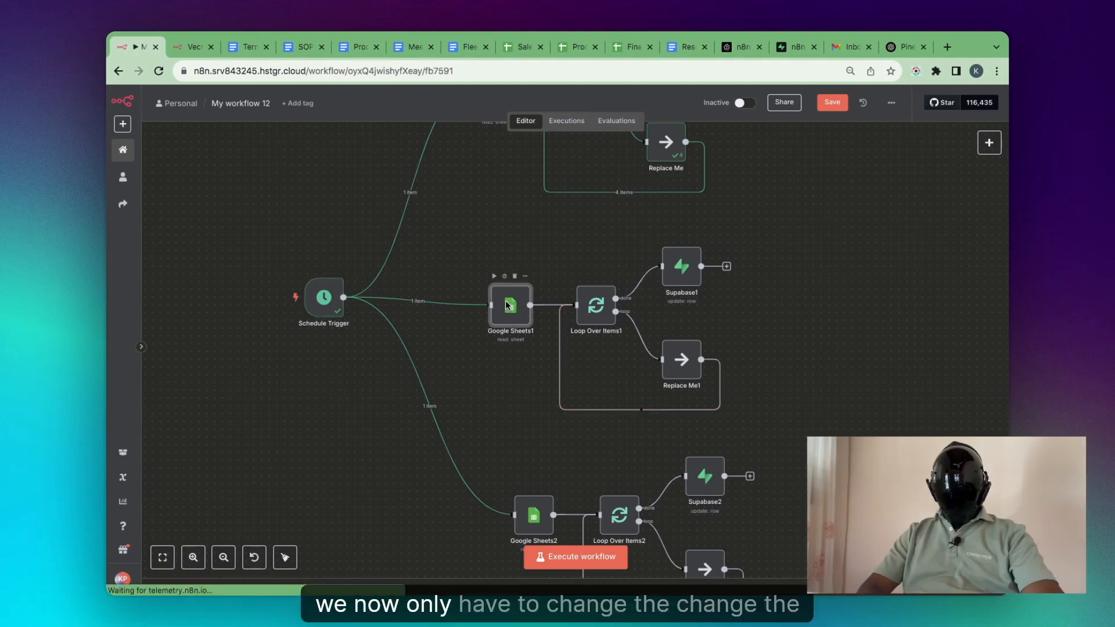
{"action": "left_click", "coordinate": [514, 295]}
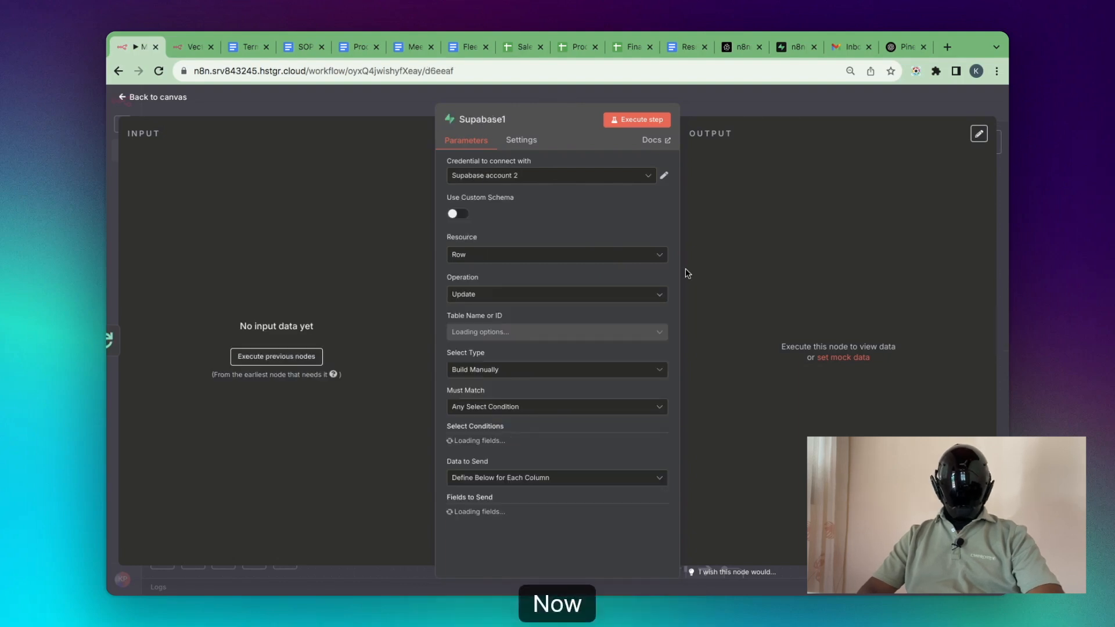
{"action": "left_click", "coordinate": [253, 359]}
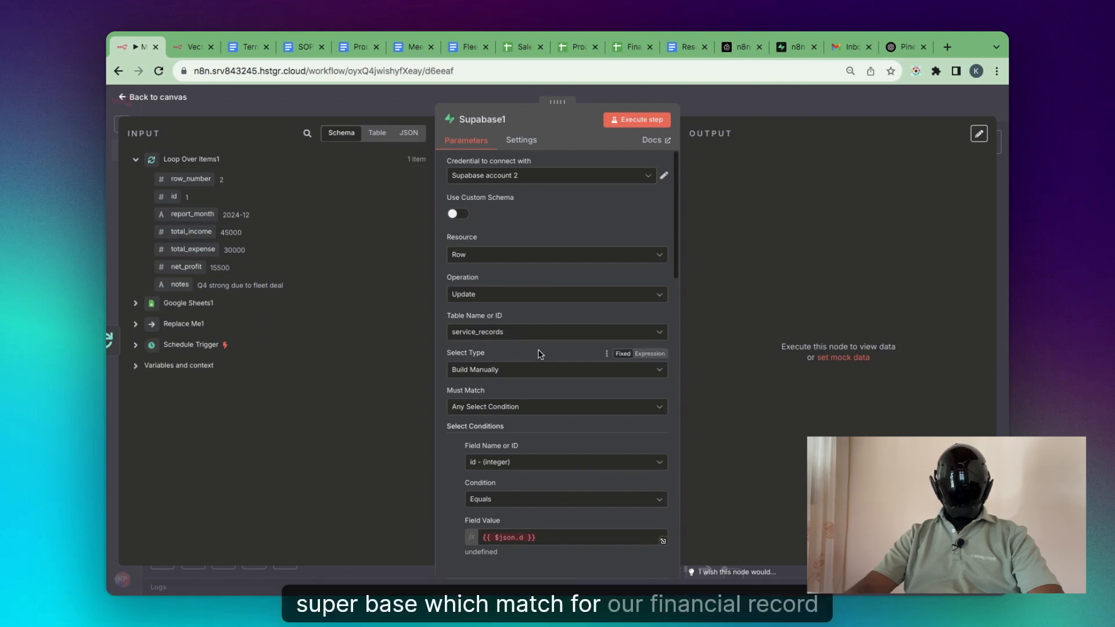
{"action": "left_click", "coordinate": [558, 333]}
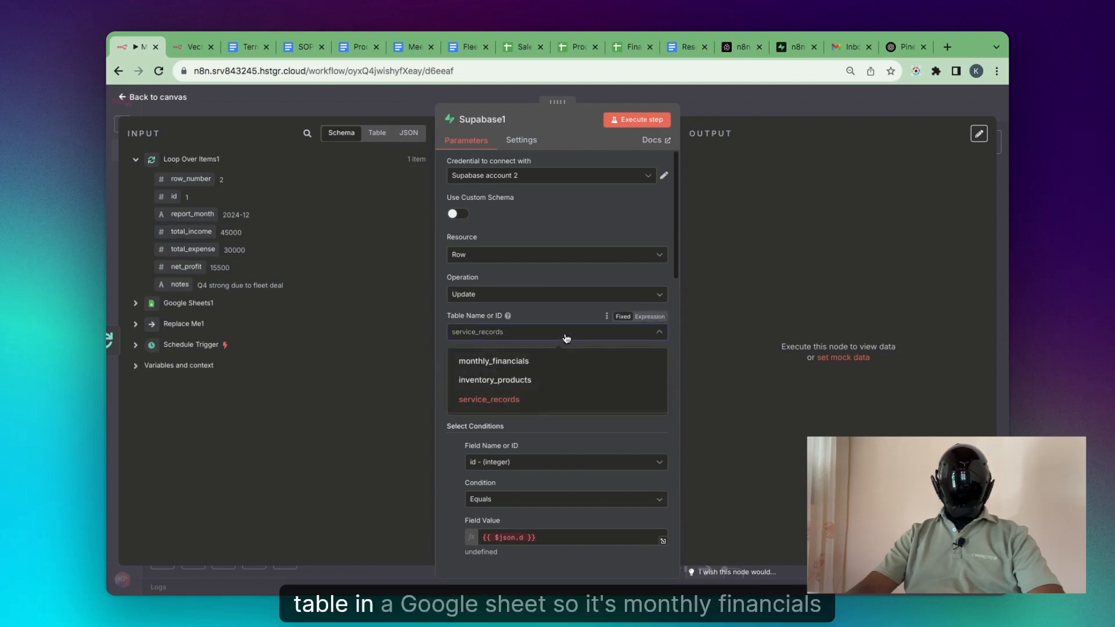
{"action": "left_click", "coordinate": [555, 370]}
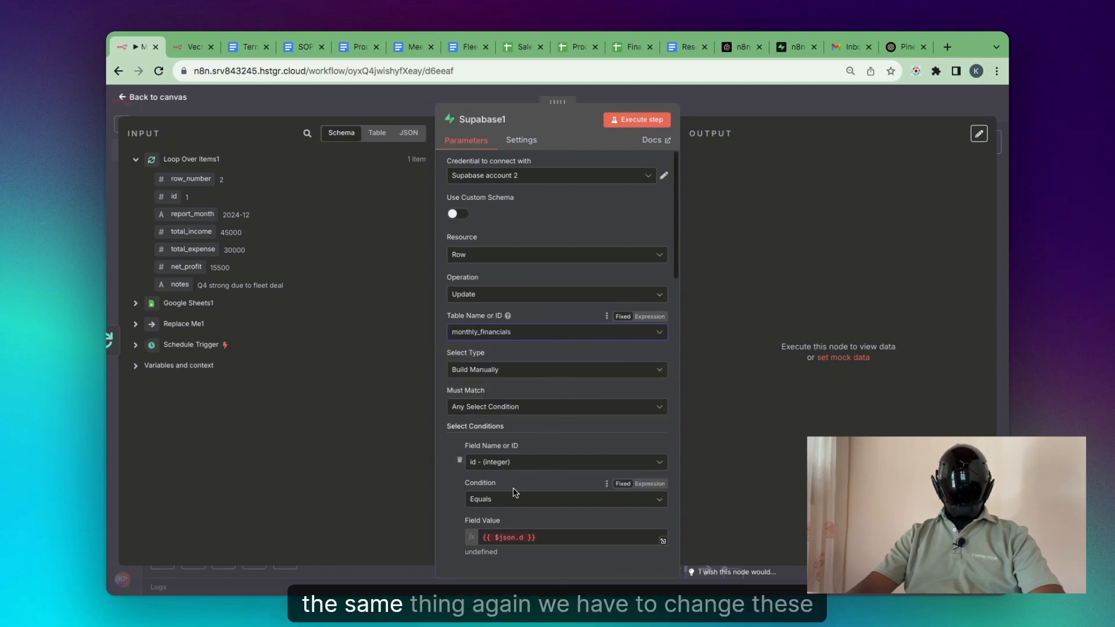
Match rows on id and send id, both mapped from the incoming {{ $json.id }}
{"action": "triple_click", "coordinate": [508, 537]}
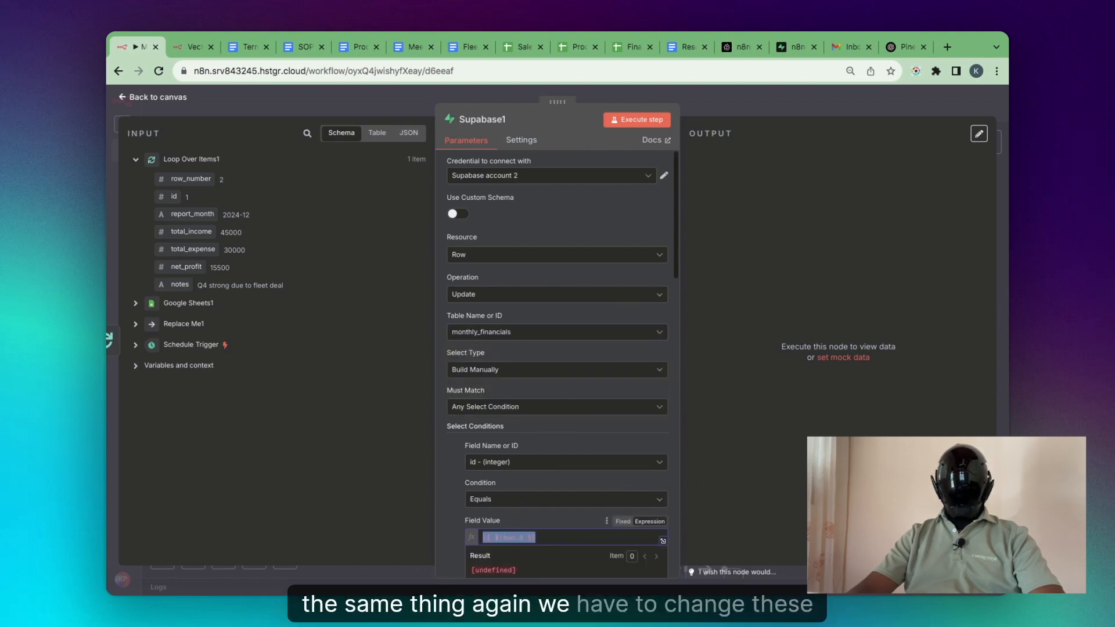
{"action": "left_click", "coordinate": [529, 462]}
{"action": "left_click", "coordinate": [526, 306]}
{"action": "left_click", "coordinate": [512, 536]}
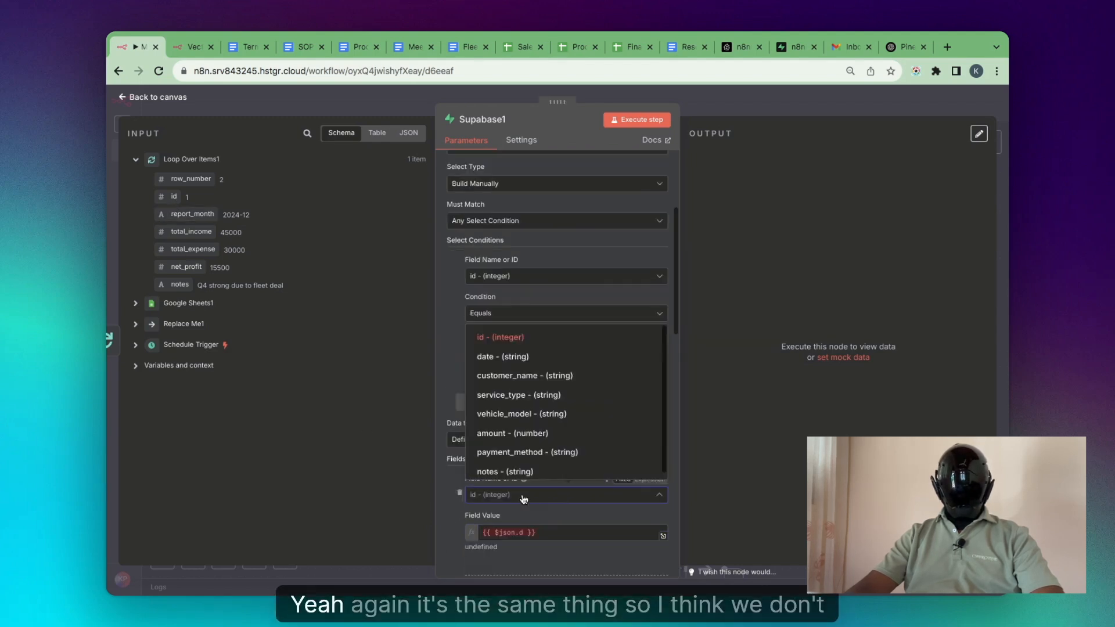
{"action": "left_click", "coordinate": [533, 340]}
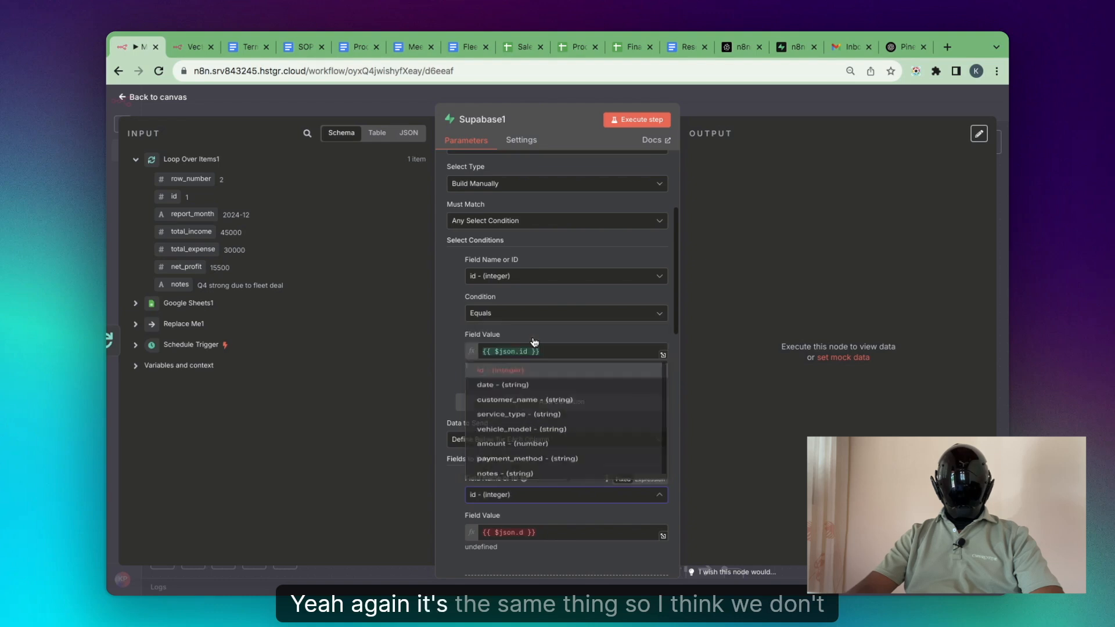
{"action": "left_click", "coordinate": [552, 533]}
{"action": "key", "text": "super+a"}
{"action": "key", "text": "BackSpace"}
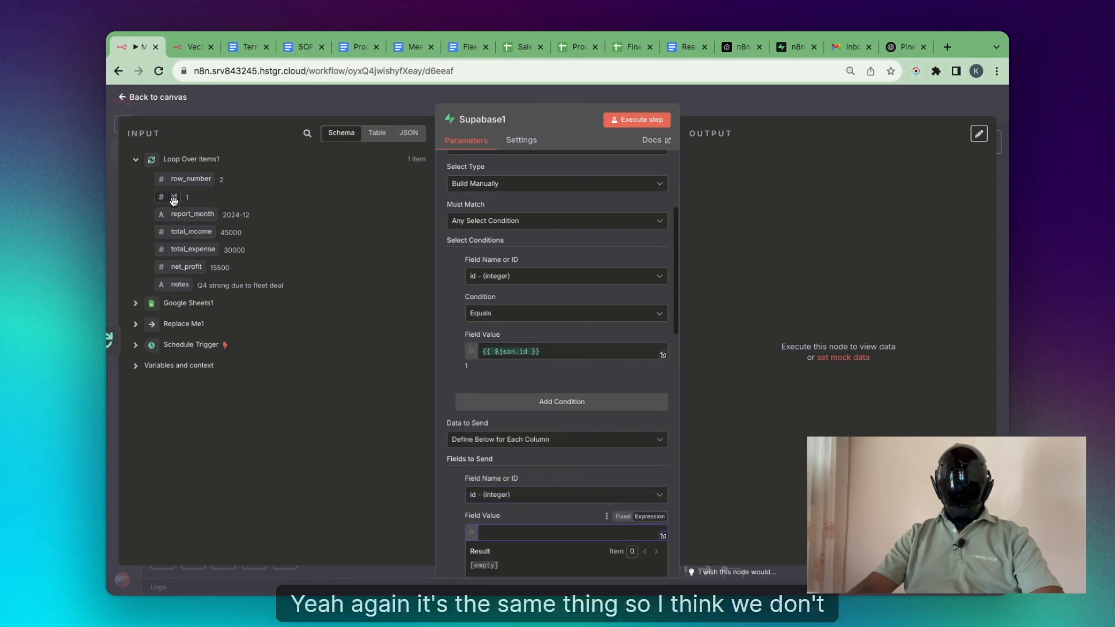
{"action": "left_click_drag", "start_coordinate": [174, 198], "coordinate": [499, 533]}
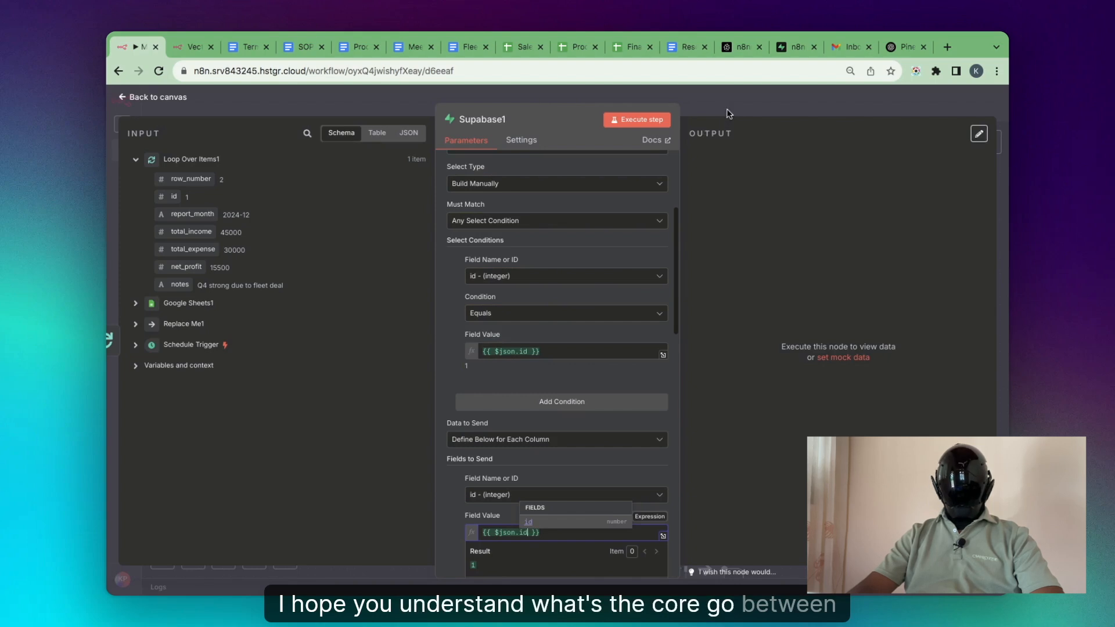
{"action": "left_click", "coordinate": [729, 114]}
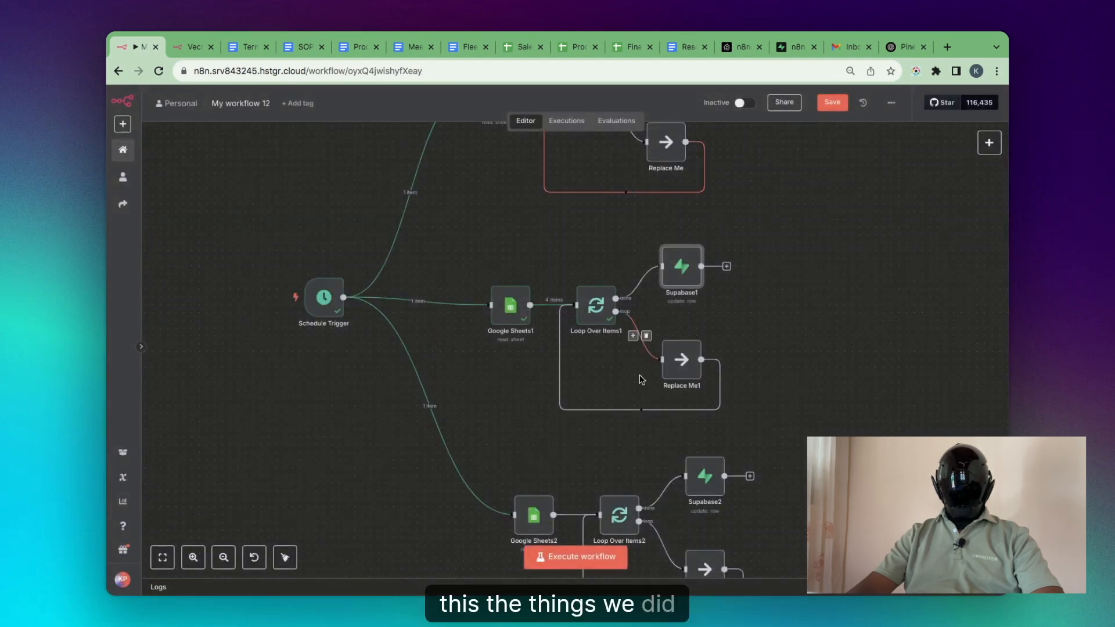
Open Google Sheets2 and review its spreadsheet document list
{"action": "scroll", "coordinate": [642, 379], "scroll_direction": "down", "scroll_amount": 1}
{"action": "left_click", "coordinate": [491, 473]}
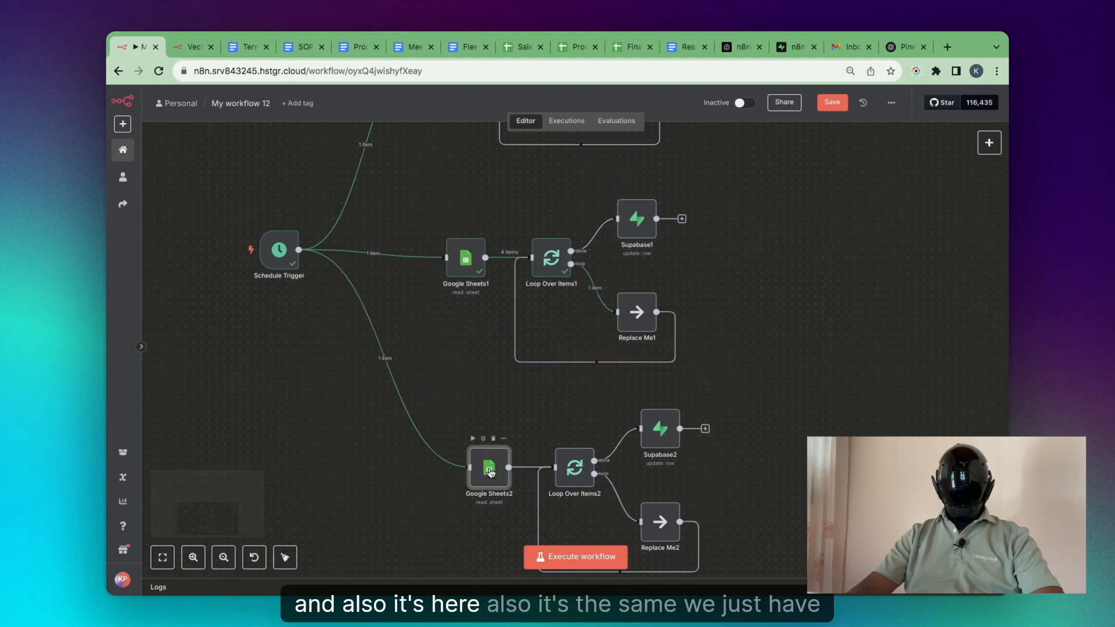
{"action": "double_click", "coordinate": [490, 473]}
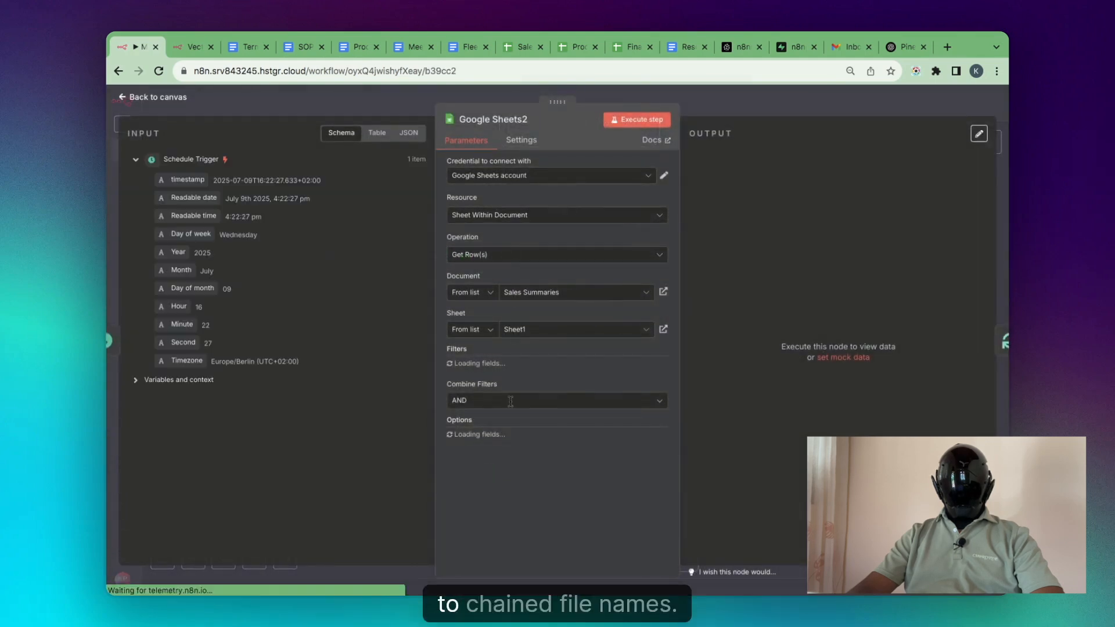
{"action": "left_click", "coordinate": [601, 295]}
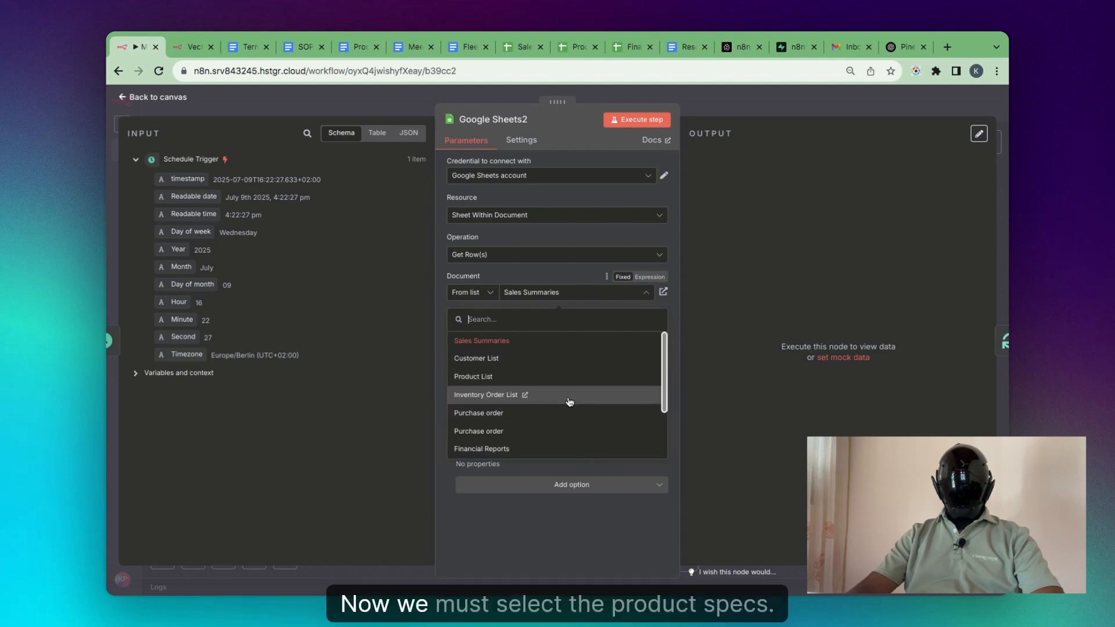
{"action": "scroll", "coordinate": [583, 442], "scroll_direction": "down", "scroll_amount": 2}
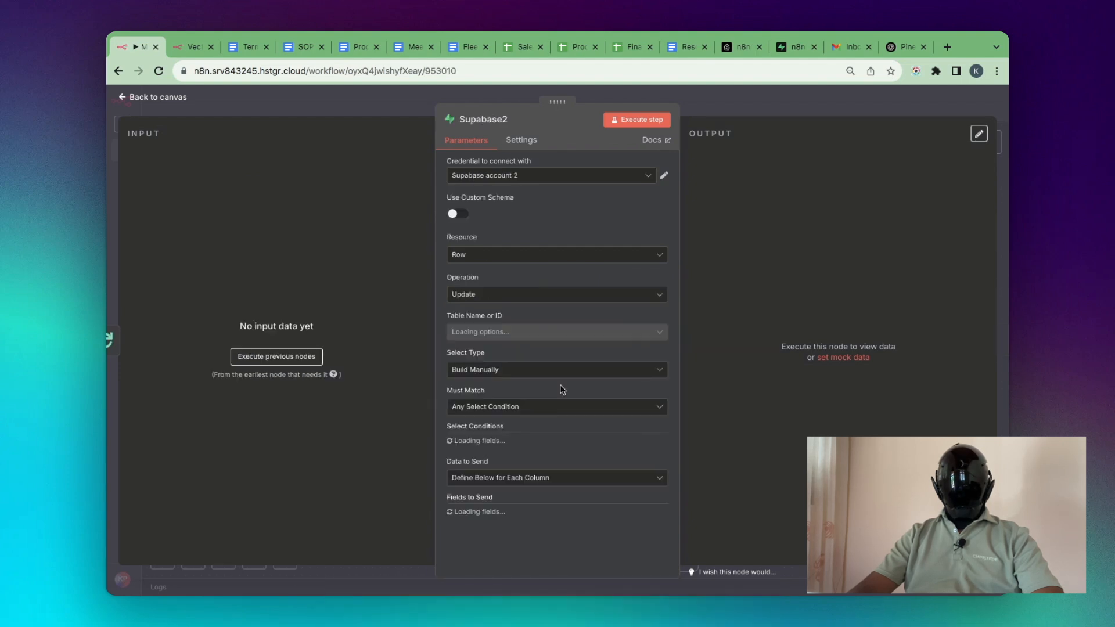
Set Supabase2's table to inventory_products and review its conditions and fields
{"action": "left_click", "coordinate": [511, 331]}
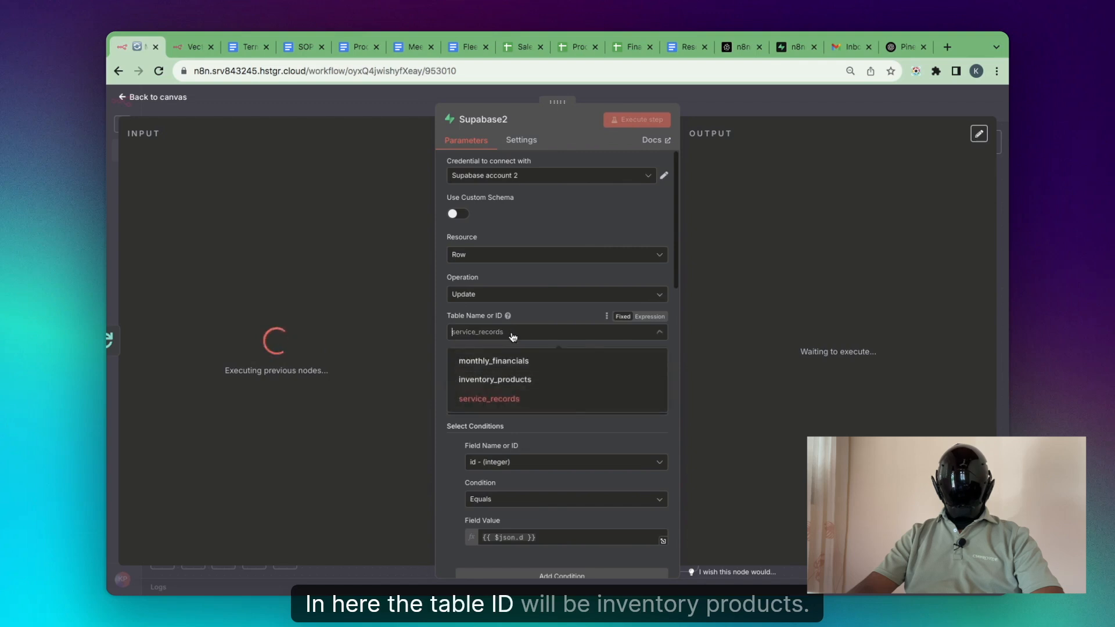
{"action": "left_click", "coordinate": [514, 376]}
{"action": "scroll", "coordinate": [476, 397], "scroll_direction": "down", "scroll_amount": 5}
{"action": "scroll", "coordinate": [443, 398], "scroll_direction": "up", "scroll_amount": 4}
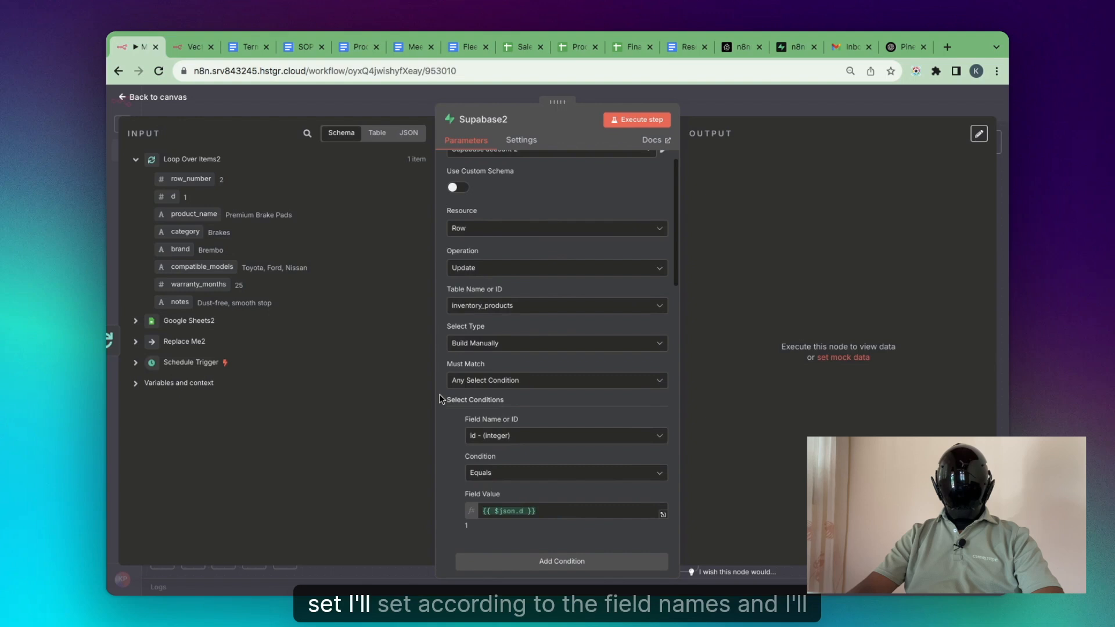
{"action": "scroll", "coordinate": [440, 398], "scroll_direction": "down", "scroll_amount": 5}
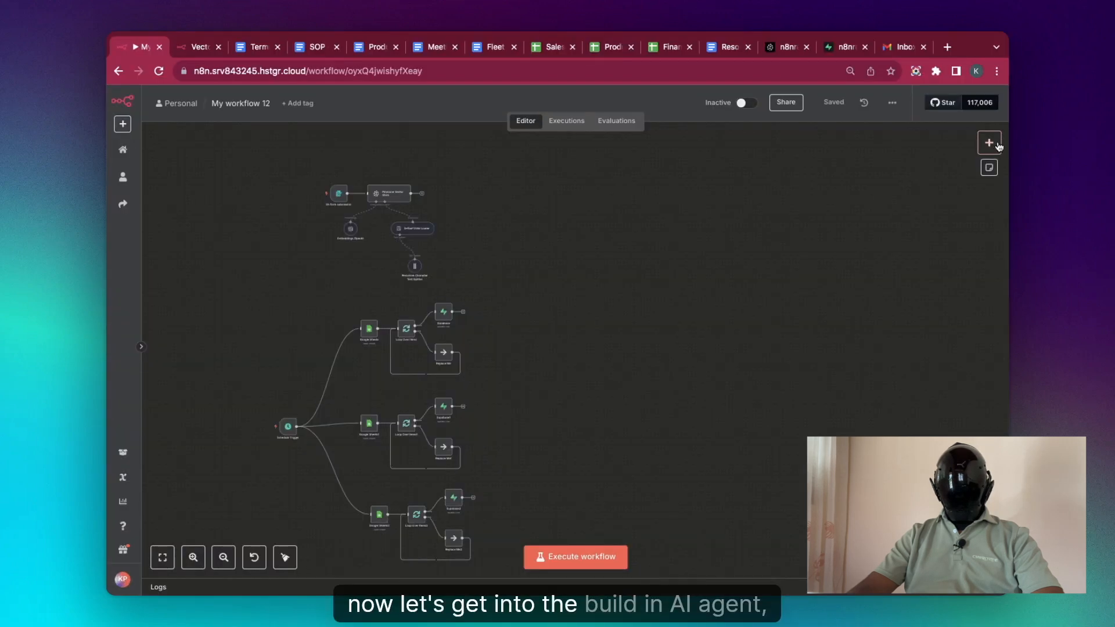
Add a chat message trigger beside the sheet loops and connect a new AI Agent after it
{"action": "left_click", "coordinate": [989, 143]}
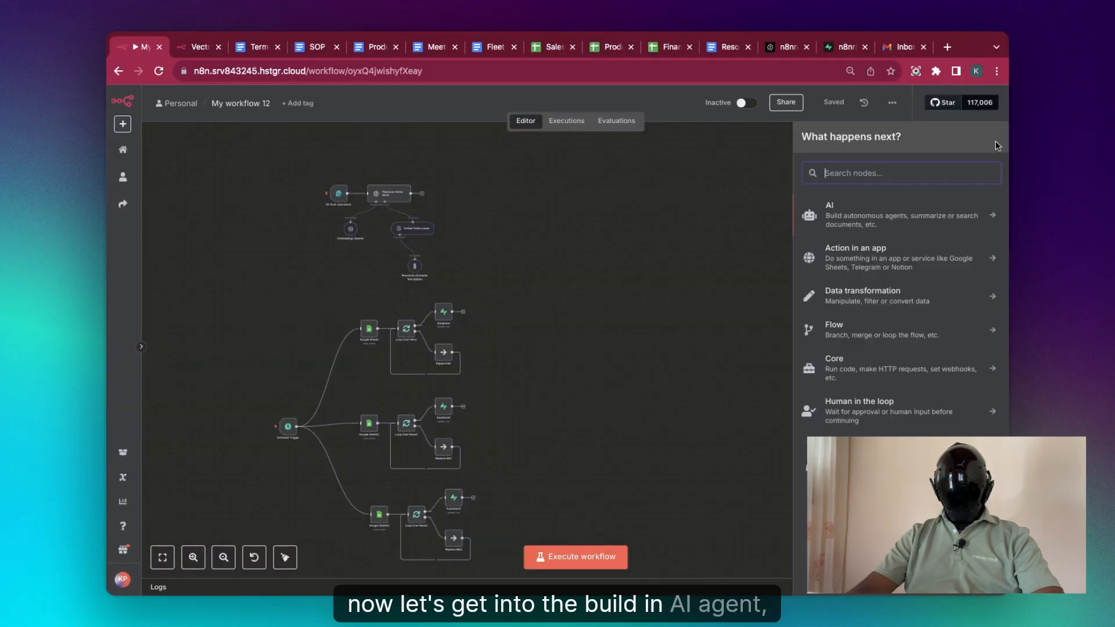
{"action": "type", "text": "cha"}
{"action": "left_click_drag", "start_coordinate": [873, 275], "coordinate": [556, 344]}
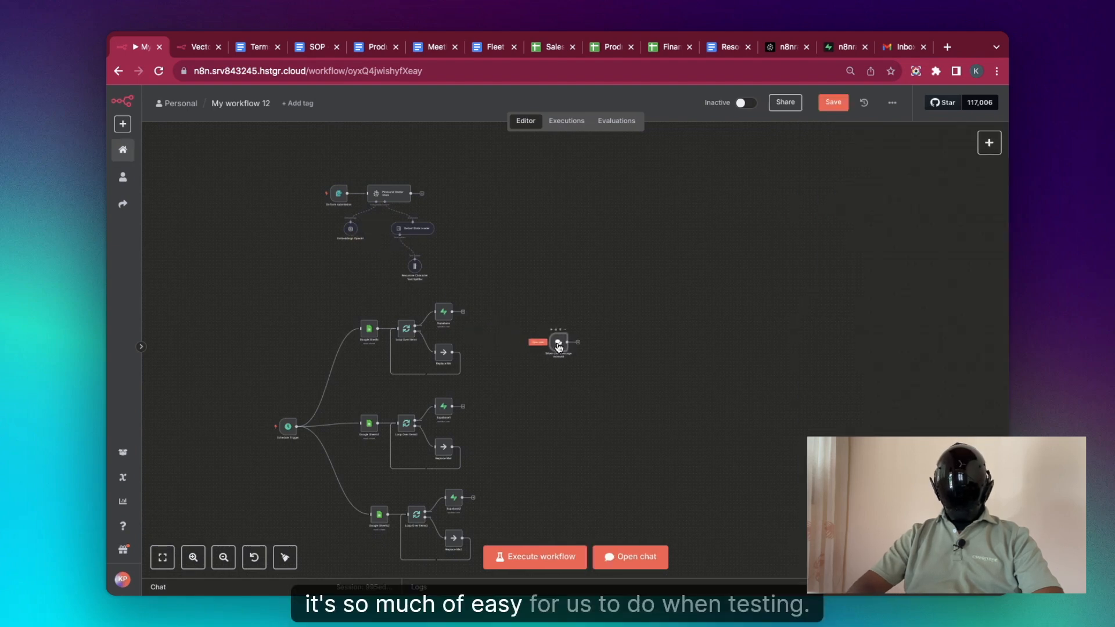
{"action": "scroll", "coordinate": [558, 346], "scroll_direction": "up", "scroll_amount": 5}
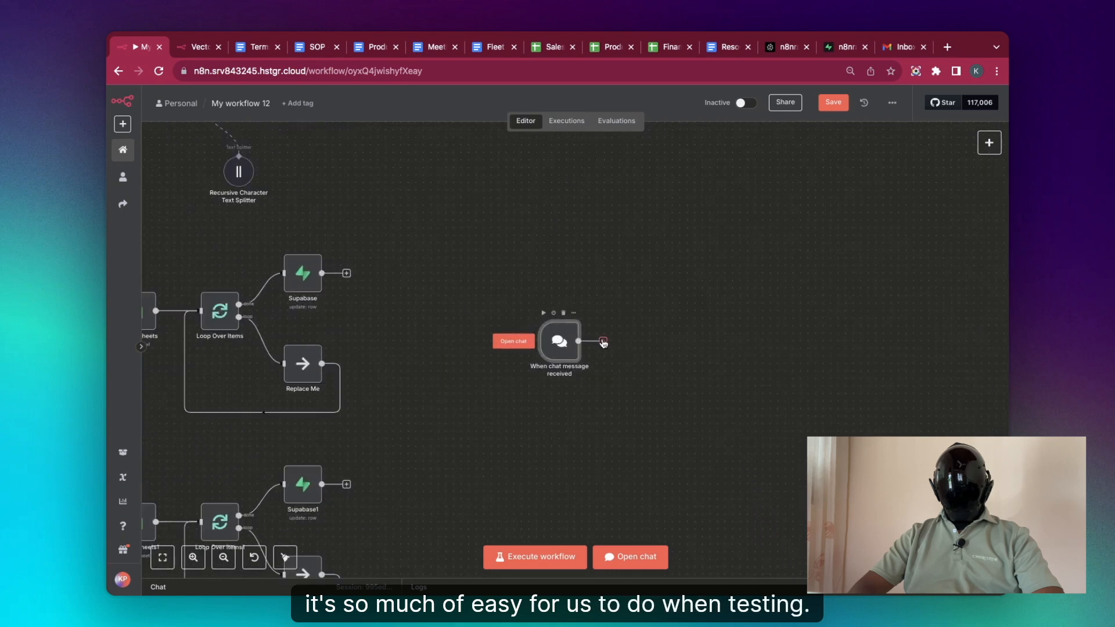
{"action": "left_click", "coordinate": [603, 342]}
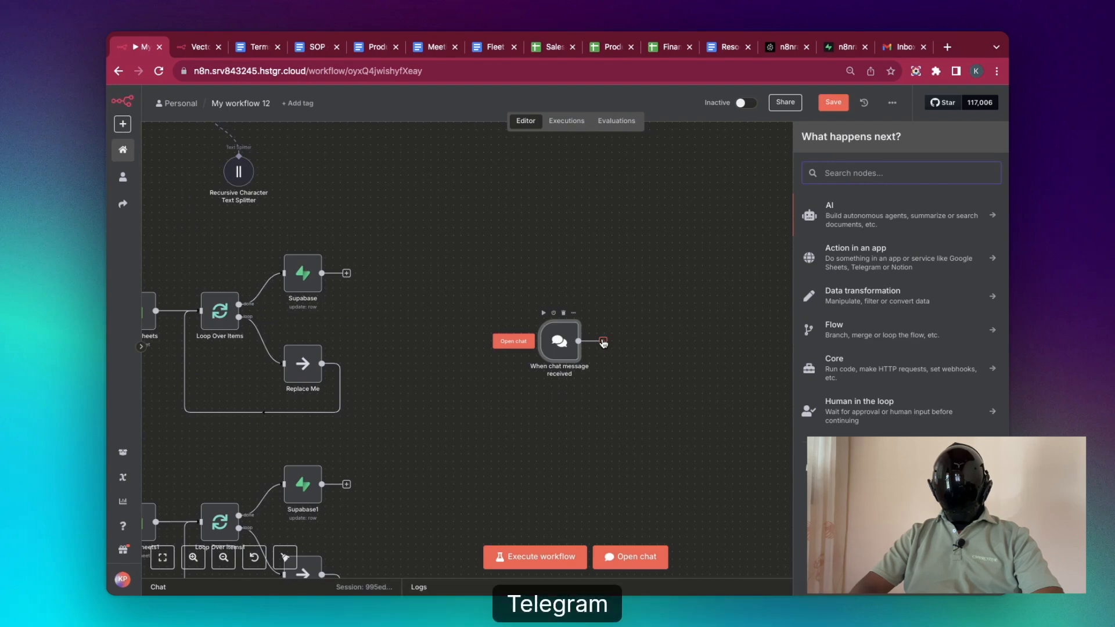
{"action": "left_click", "coordinate": [941, 221]}
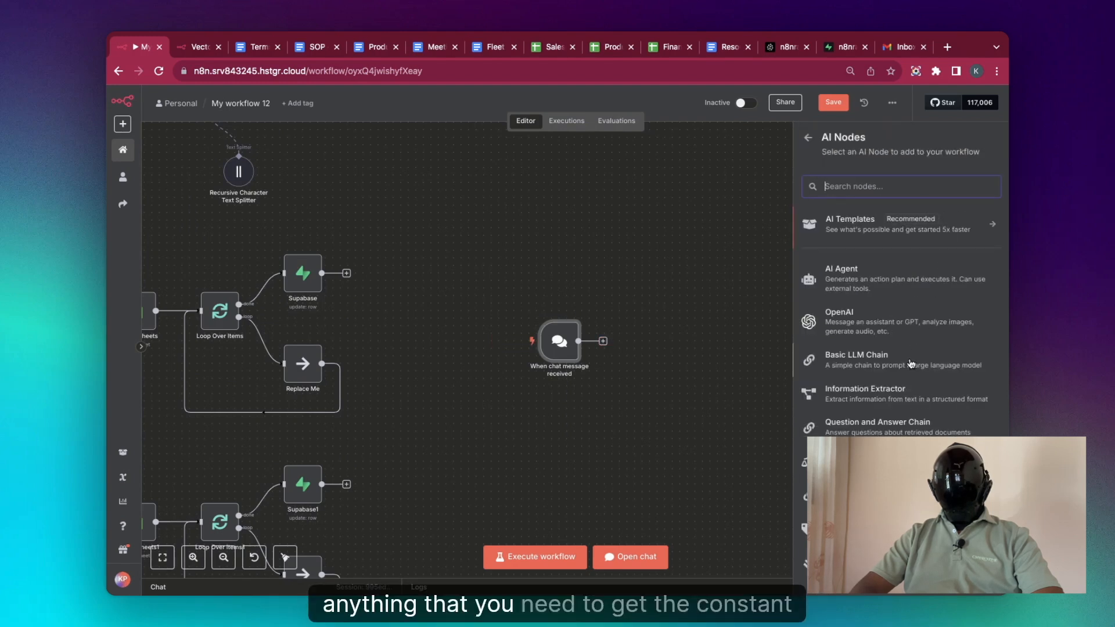
{"action": "left_click", "coordinate": [952, 295]}
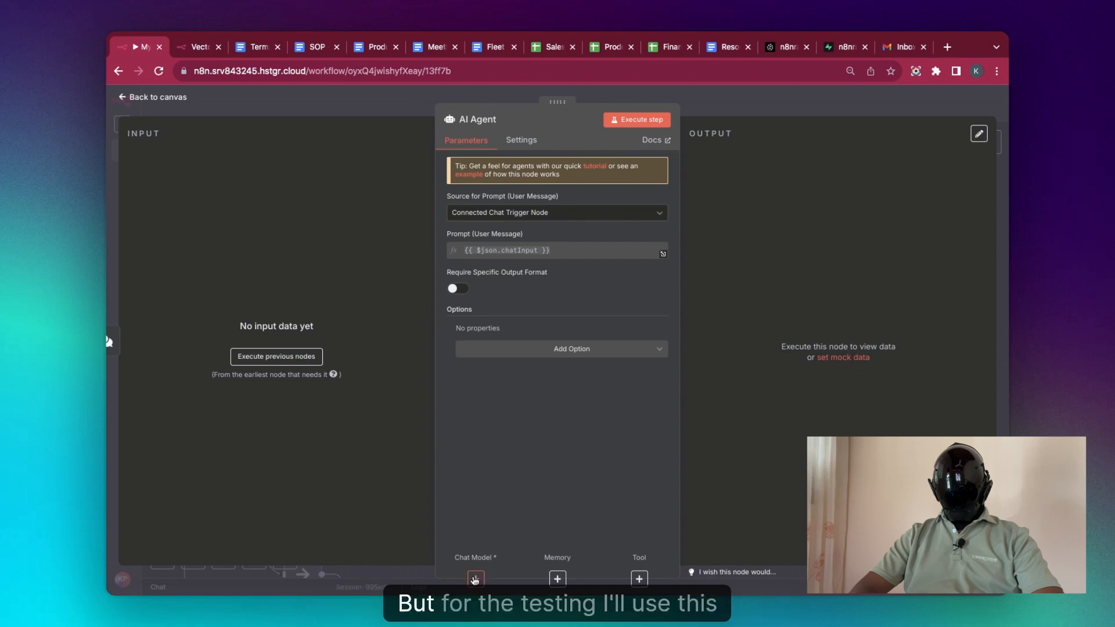
{"action": "key", "text": "Escape"}
Attach an OpenAI Chat Model and Simple Memory to the AI Agent
{"action": "left_click", "coordinate": [642, 385]}
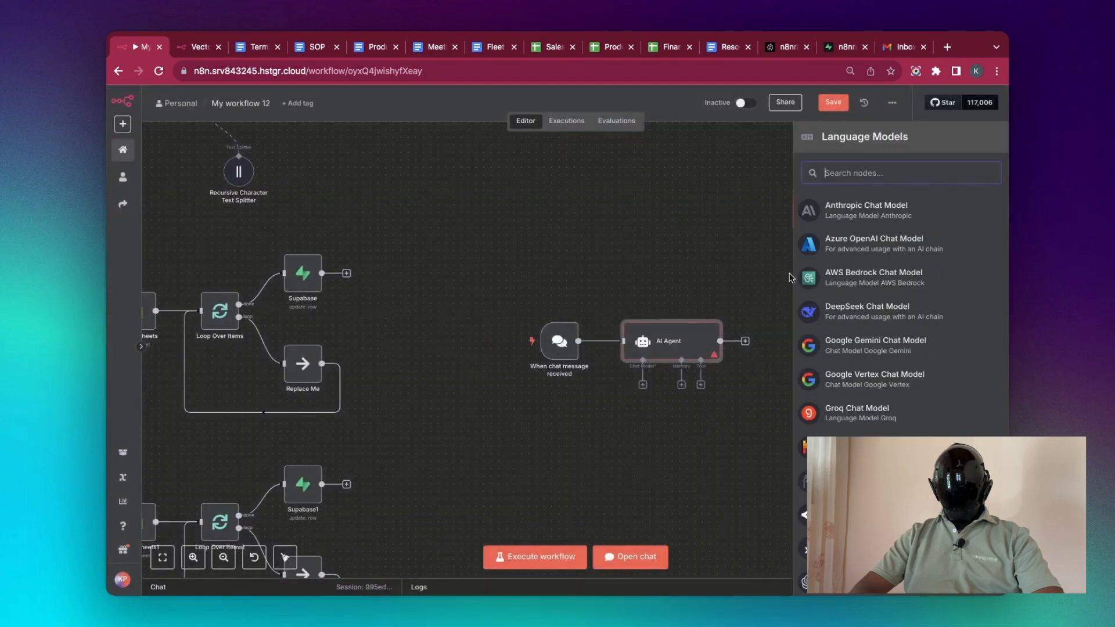
{"action": "left_click", "coordinate": [842, 515]}
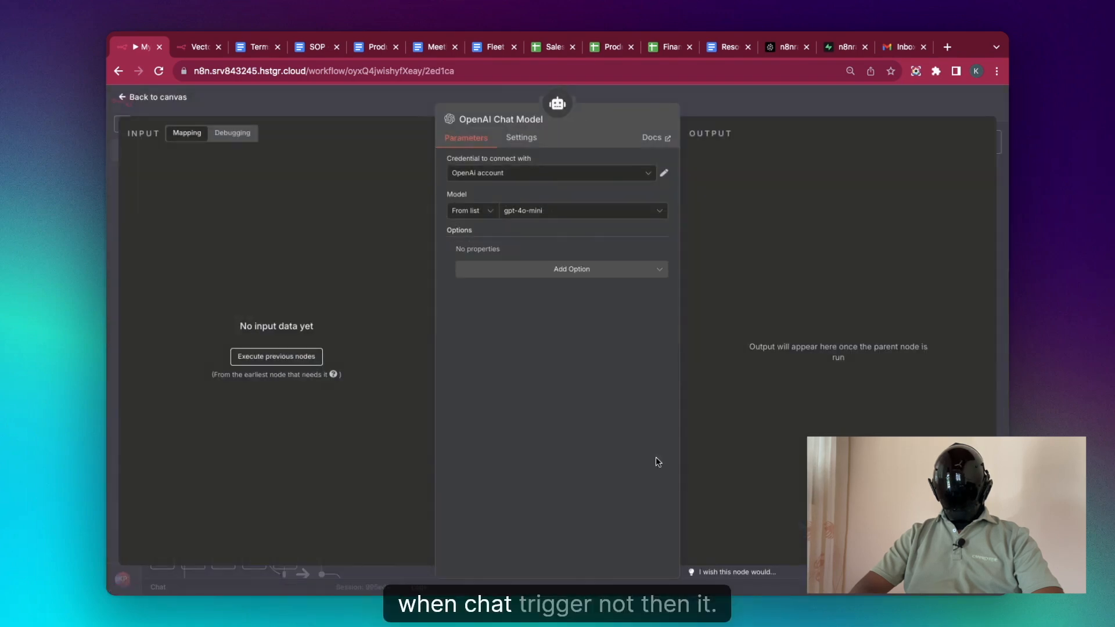
{"action": "left_click", "coordinate": [799, 106]}
{"action": "left_click", "coordinate": [681, 385]}
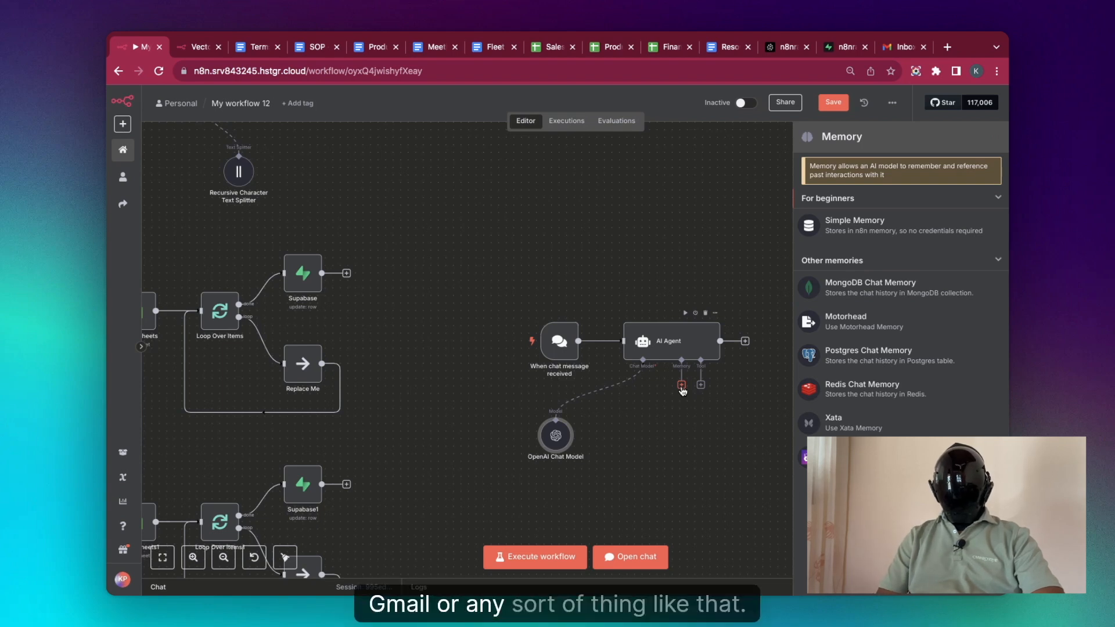
{"action": "left_click", "coordinate": [854, 226]}
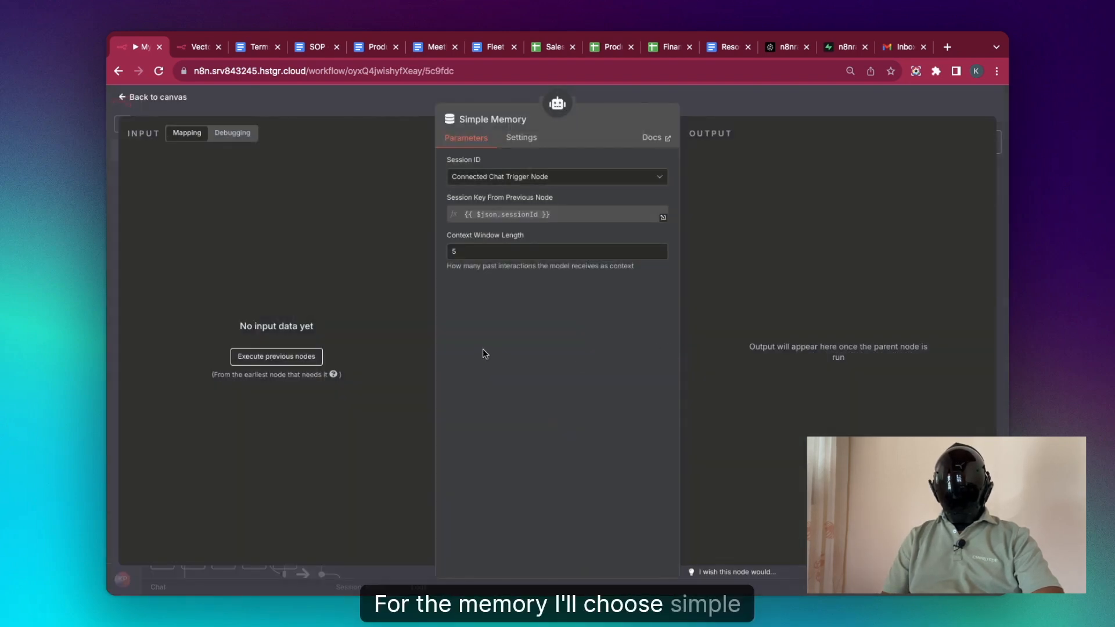
{"action": "left_click", "coordinate": [776, 100]}
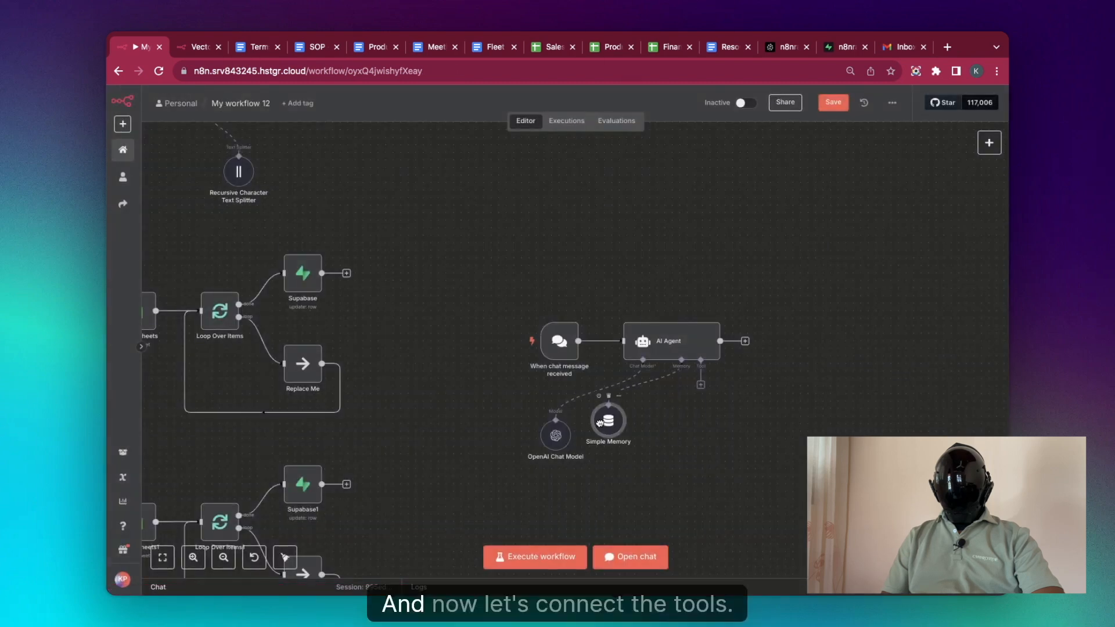
Add a Pinecone Vector Store tool named 'default' using the n8nrag index
{"action": "left_click", "coordinate": [700, 388]}
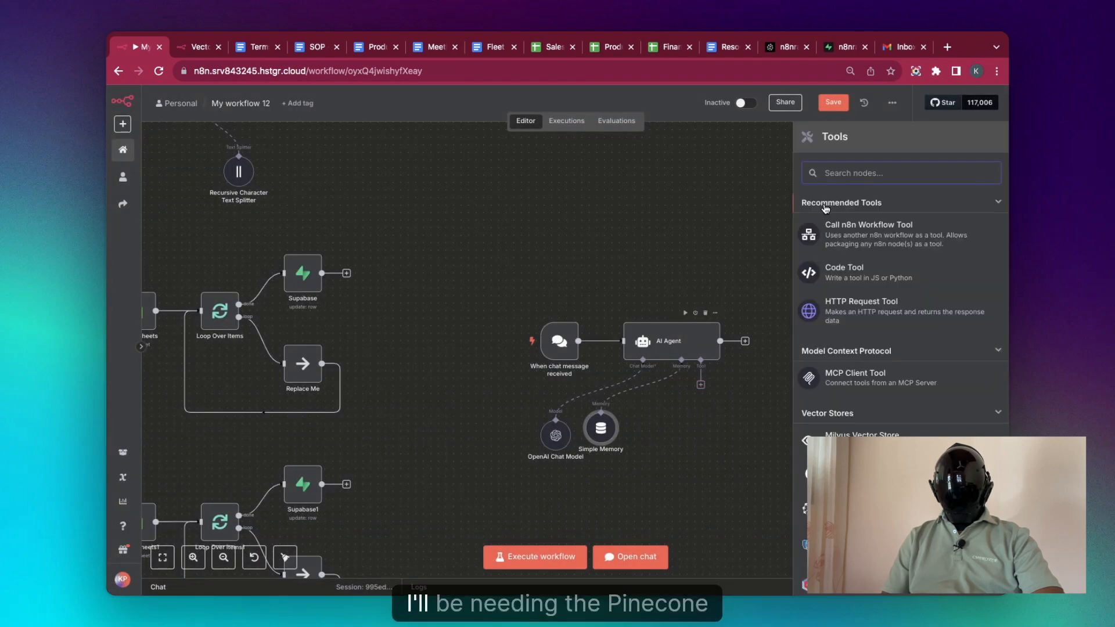
{"action": "type", "text": "pine"}
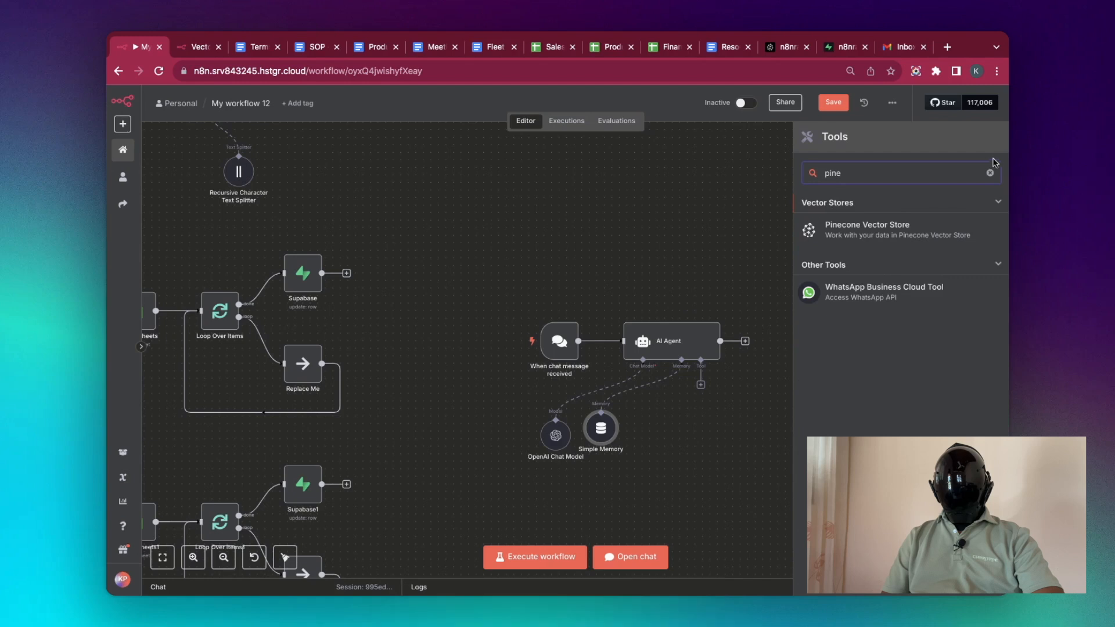
{"action": "left_click", "coordinate": [955, 233]}
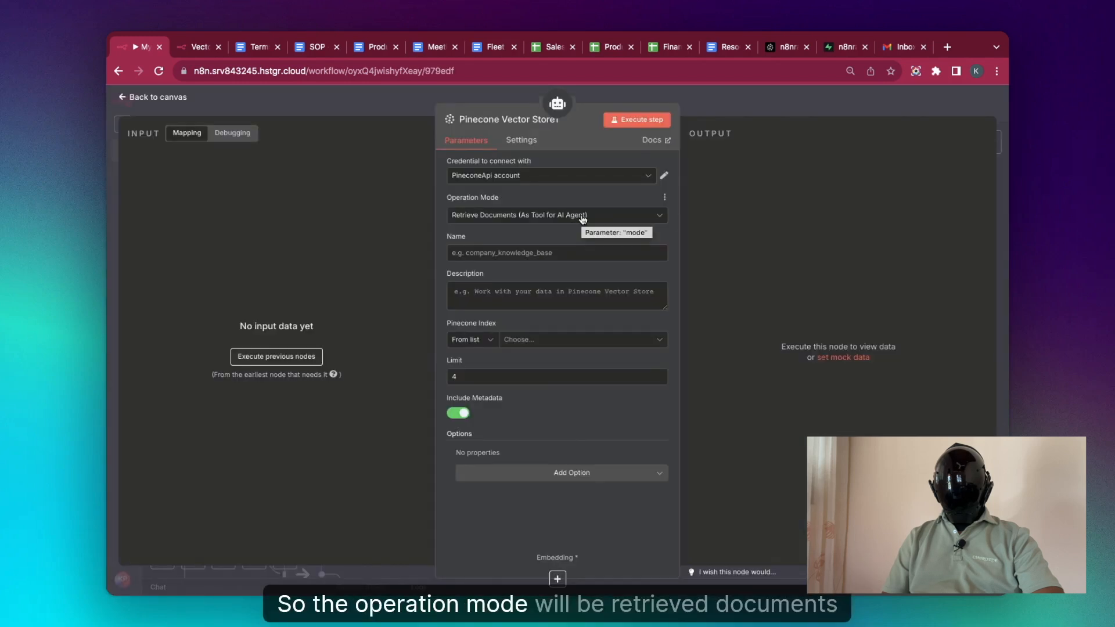
{"action": "left_click", "coordinate": [562, 256]}
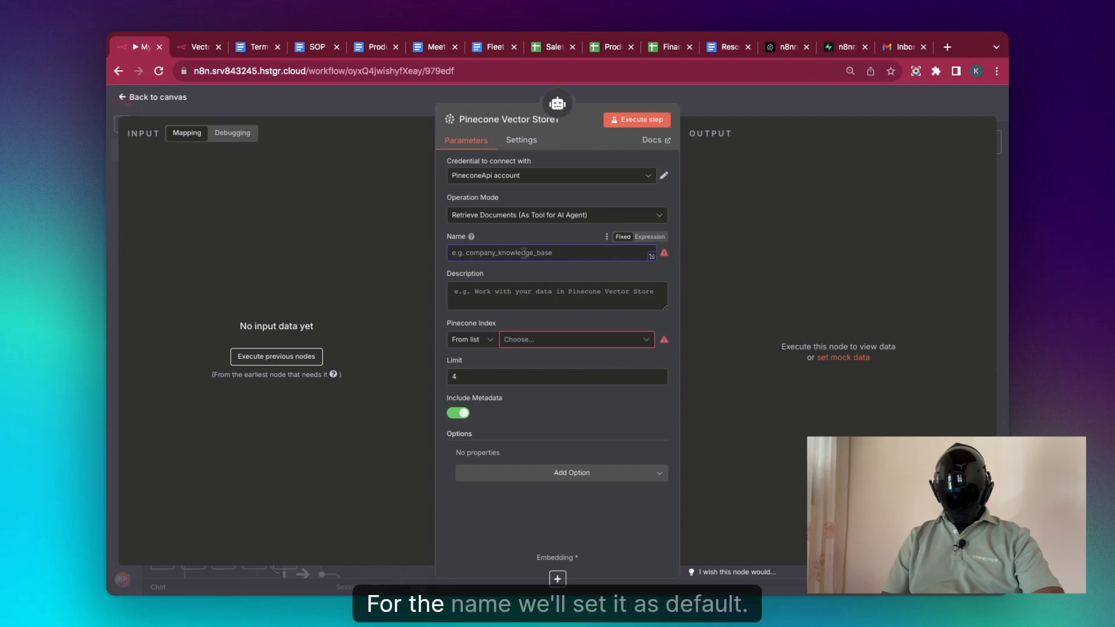
{"action": "type", "text": "default"}
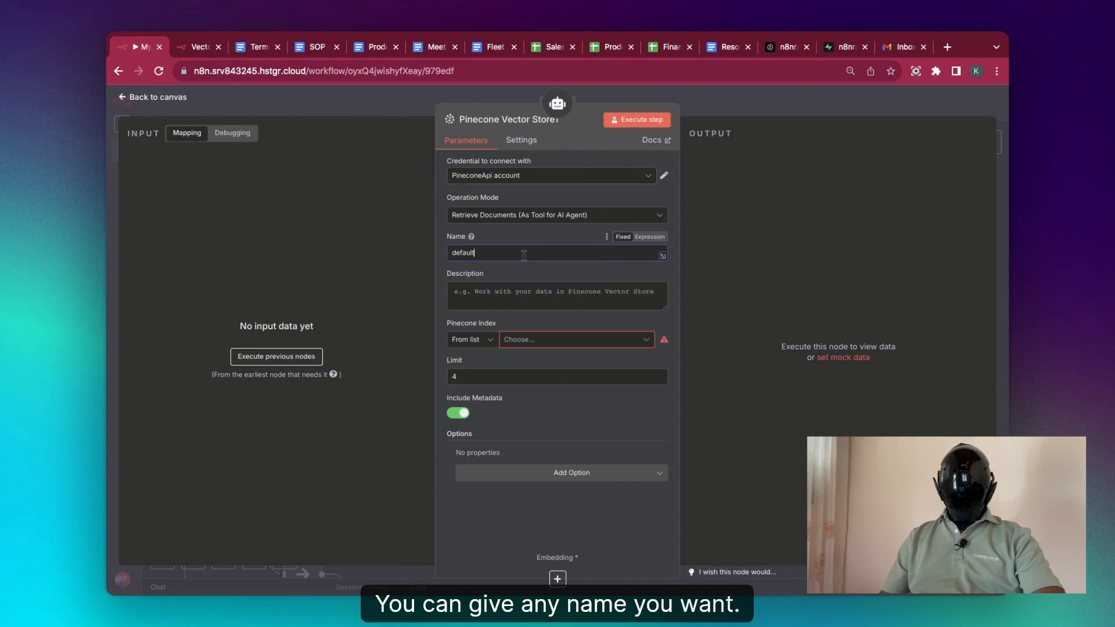
{"action": "left_click", "coordinate": [538, 296]}
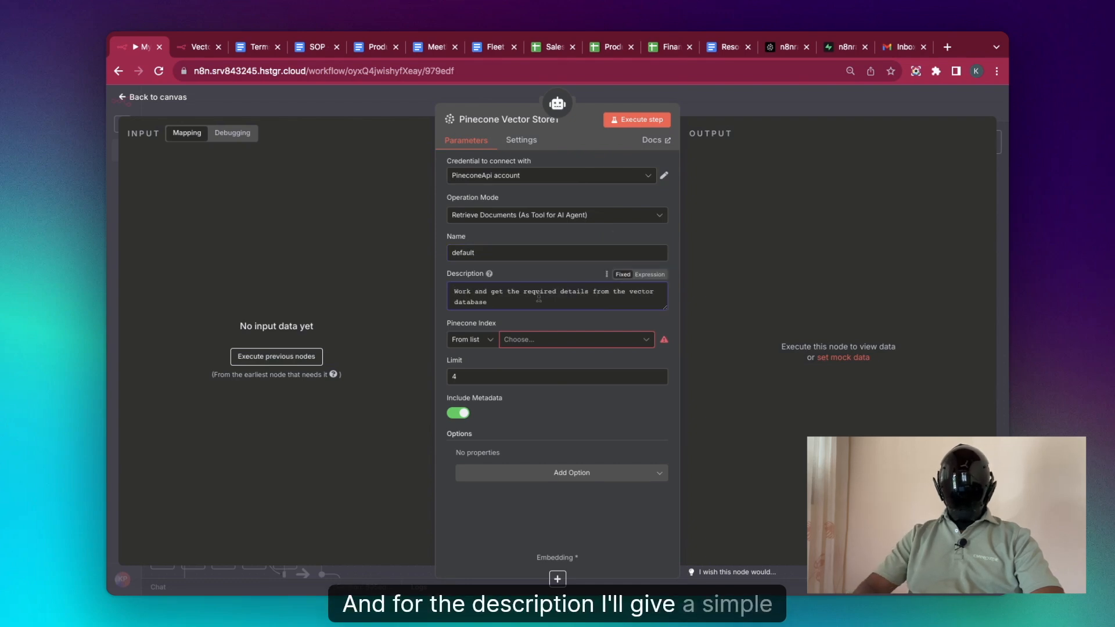
{"action": "left_click", "coordinate": [539, 342]}
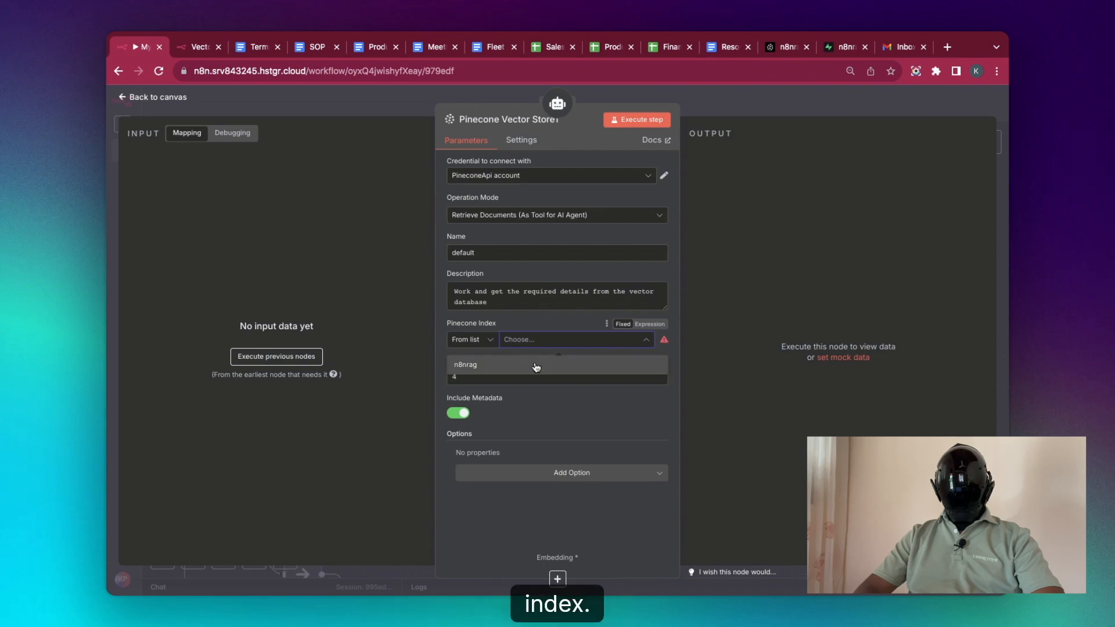
{"action": "left_click", "coordinate": [536, 366]}
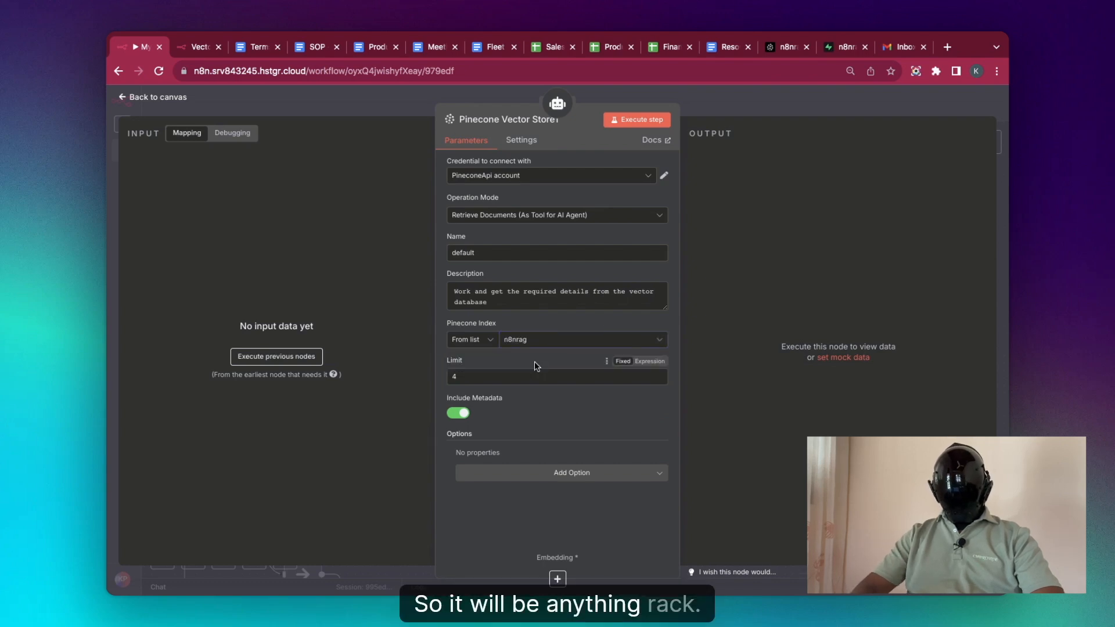
Give the Pinecone store an OpenAI embeddings model with 1024 dimensions
{"action": "left_click", "coordinate": [557, 580]}
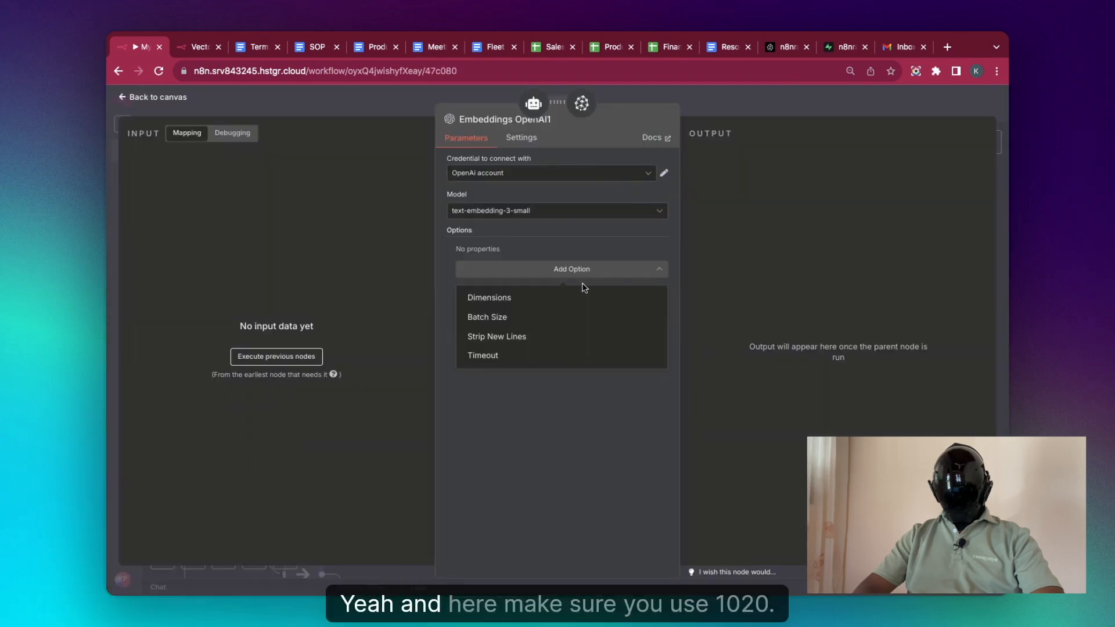
{"action": "left_click", "coordinate": [486, 296]}
{"action": "left_click", "coordinate": [601, 266]}
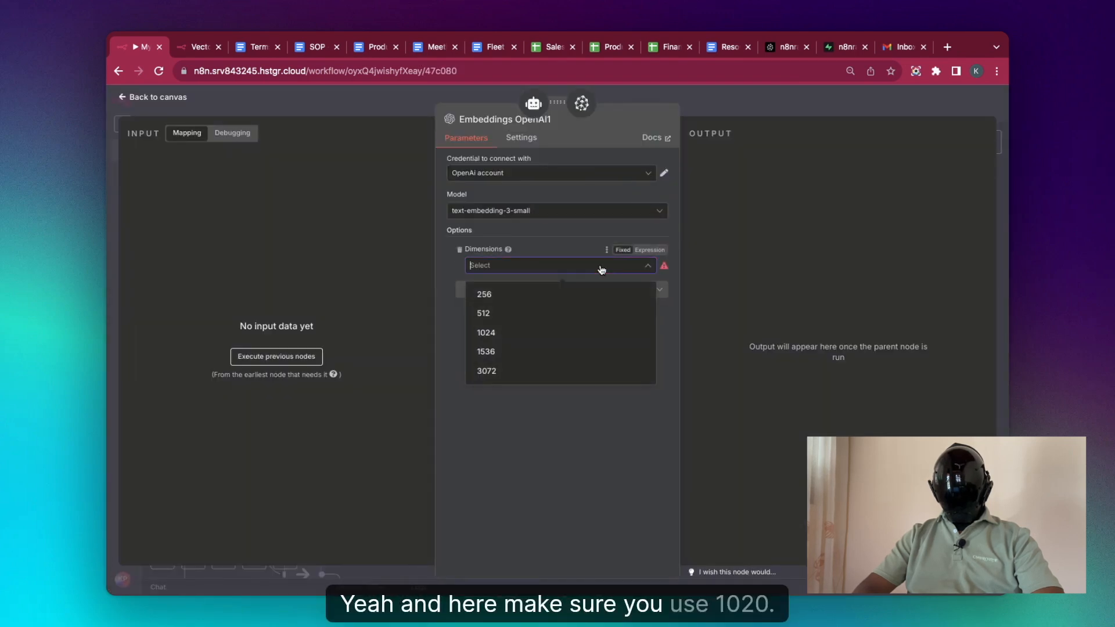
{"action": "left_click", "coordinate": [569, 339]}
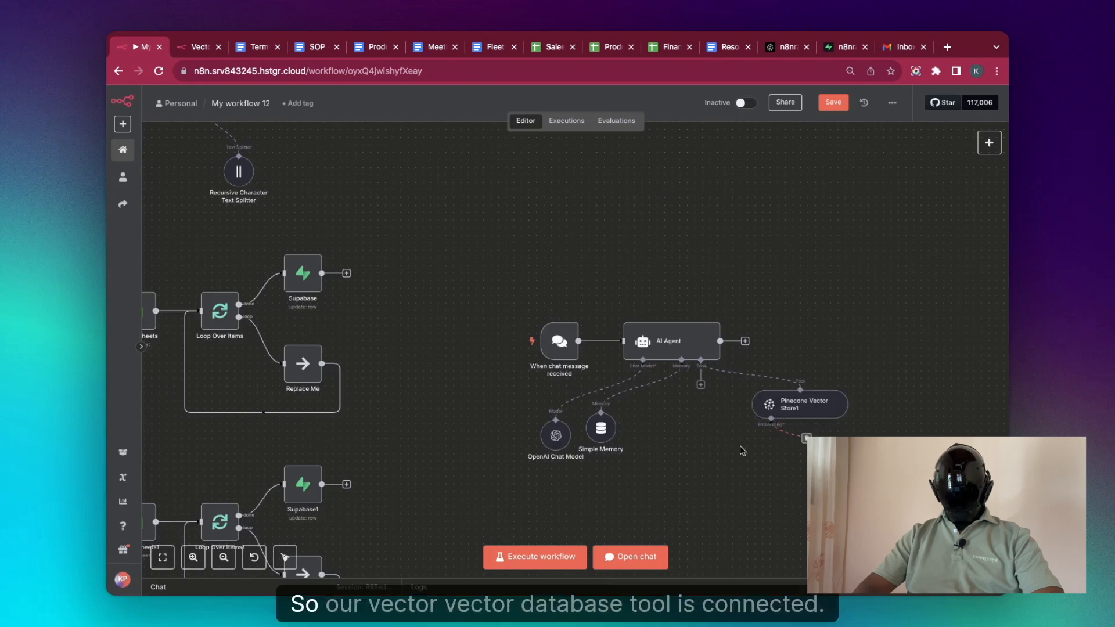
Replace the mistaken Supabase Vector Store with a Supabase3 tool that gets many rows
{"action": "left_click", "coordinate": [701, 385]}
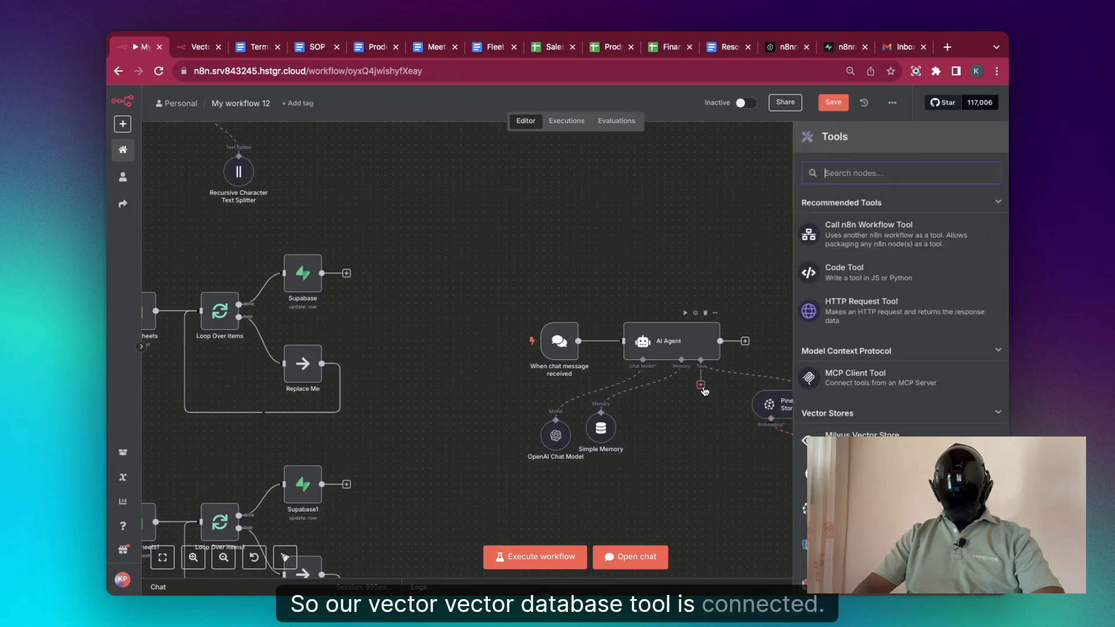
{"action": "type", "text": "supa"}
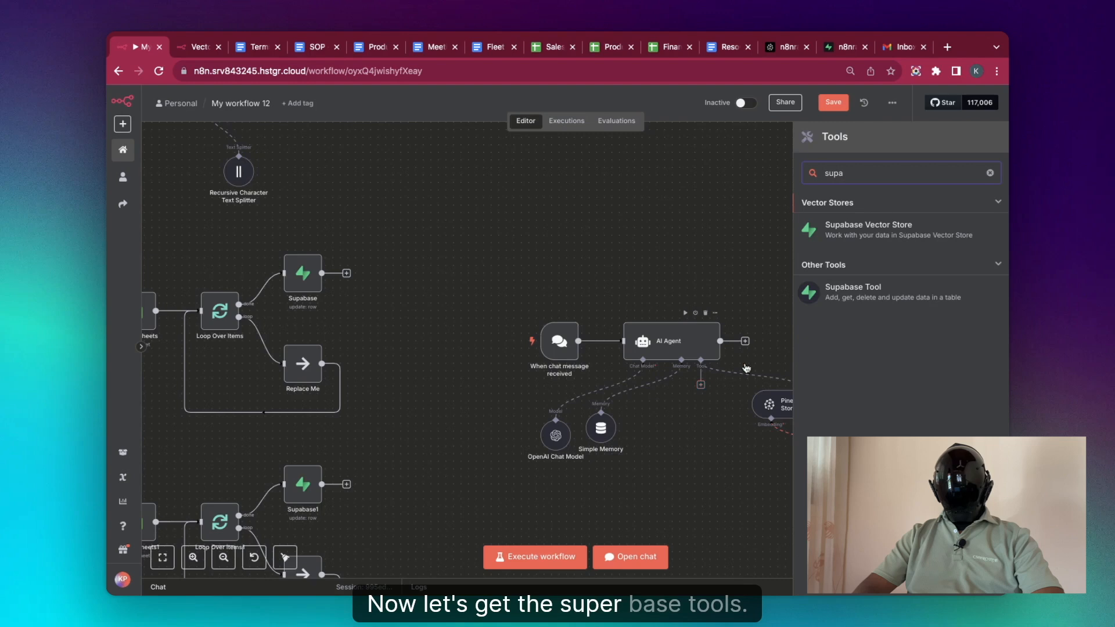
{"action": "left_click", "coordinate": [927, 239]}
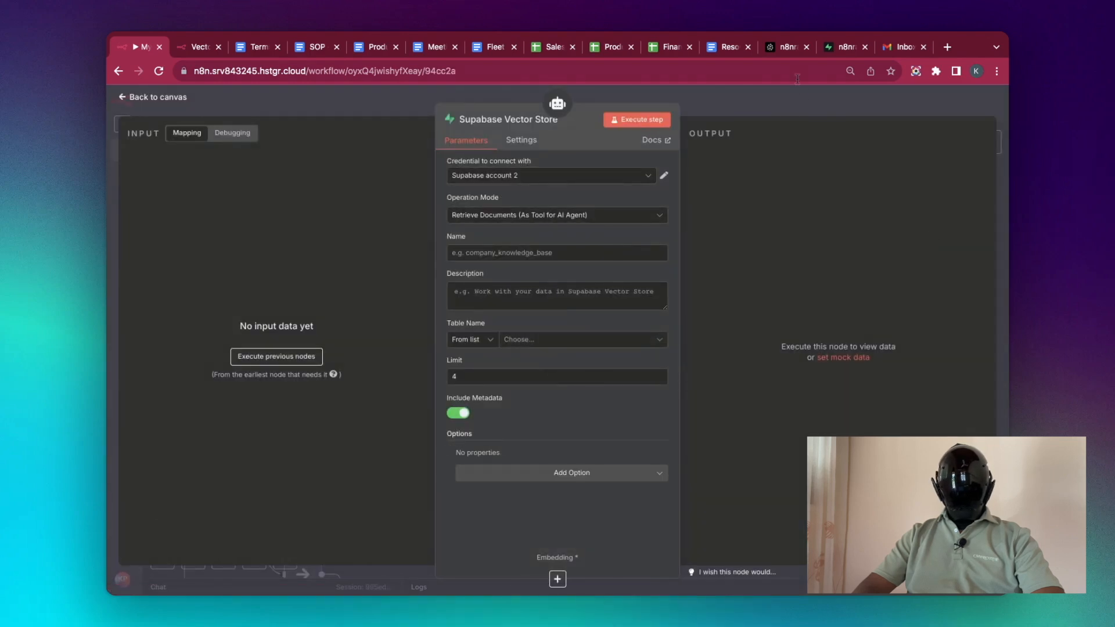
{"action": "key", "text": "Escape"}
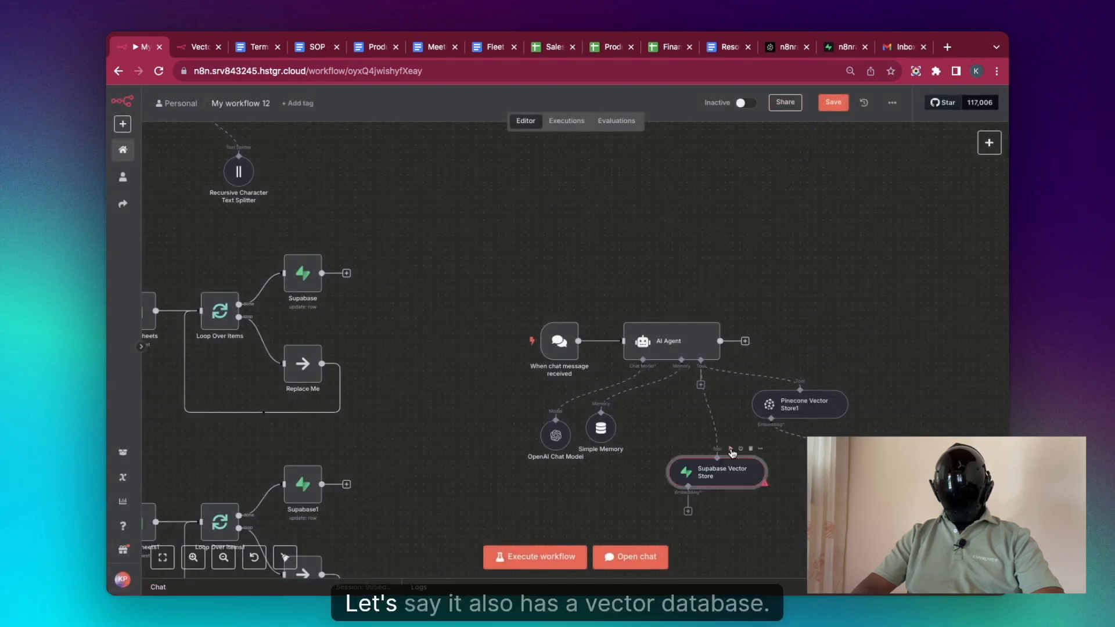
{"action": "left_click", "coordinate": [750, 449]}
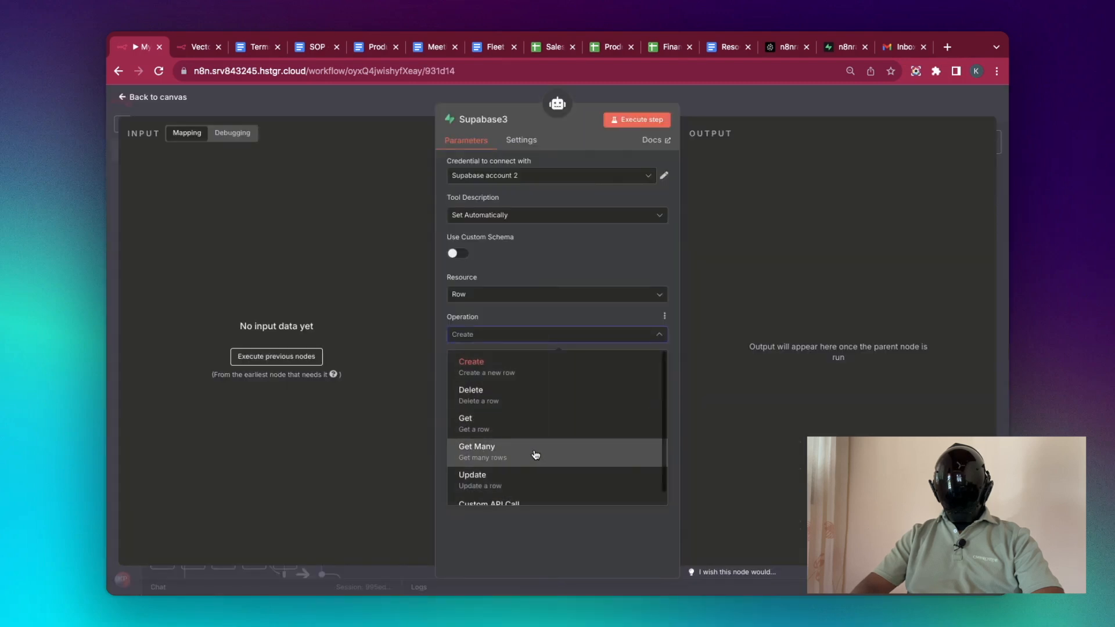
{"action": "left_click", "coordinate": [536, 454]}
{"action": "left_click", "coordinate": [761, 108]}
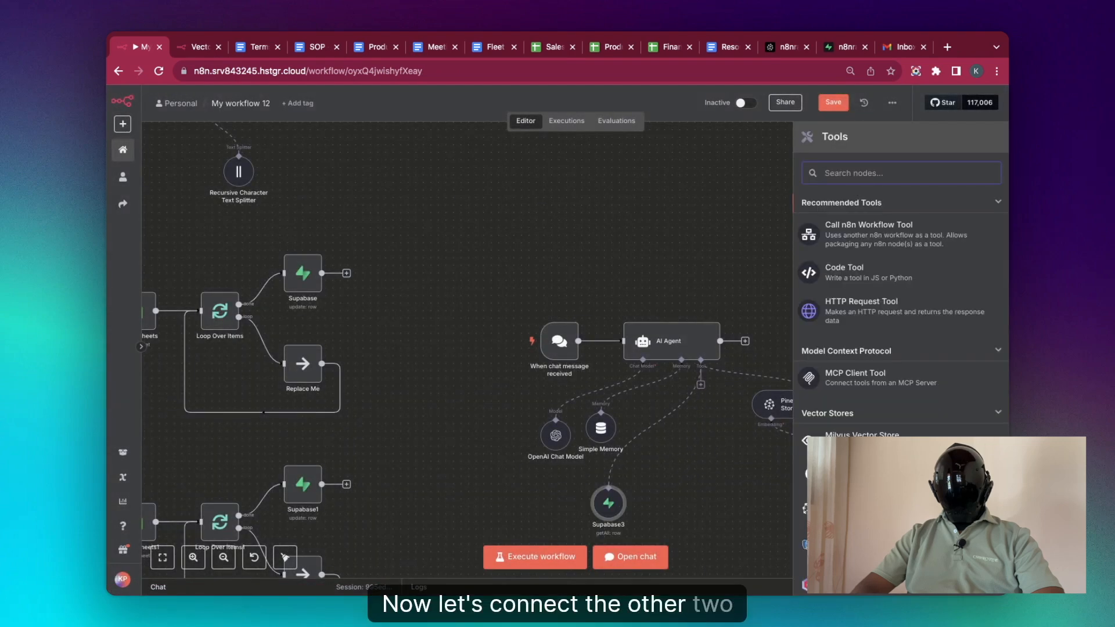
Add a Supabase4 tool that gets many rows from inventory_products
{"action": "type", "text": "supa"}
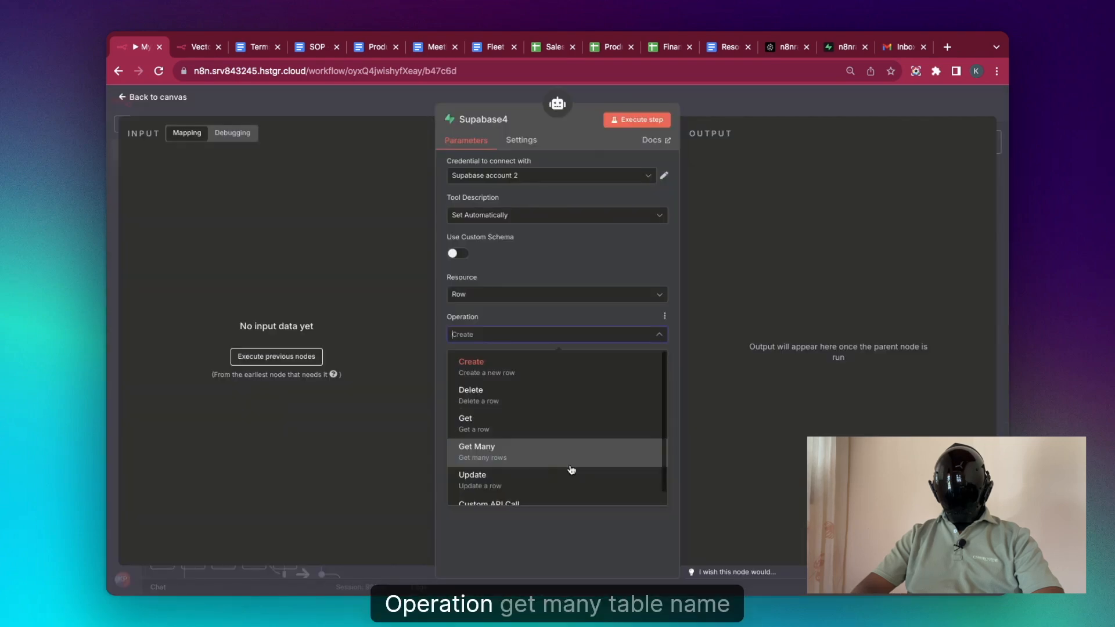
{"action": "left_click", "coordinate": [571, 462]}
{"action": "left_click", "coordinate": [604, 372]}
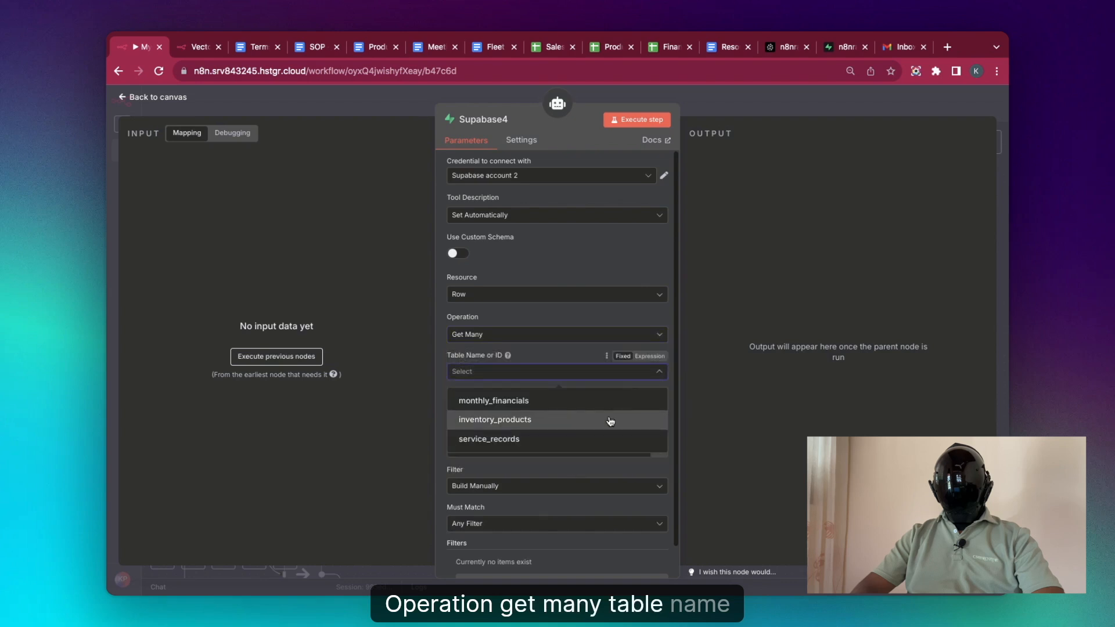
{"action": "left_click", "coordinate": [610, 420]}
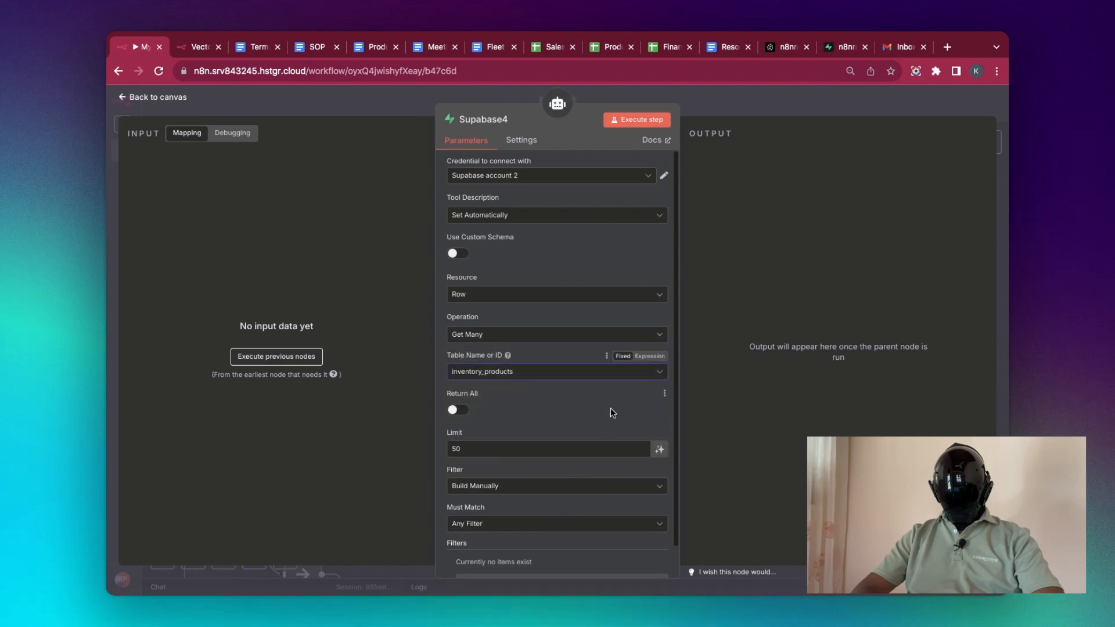
{"action": "left_click", "coordinate": [800, 86]}
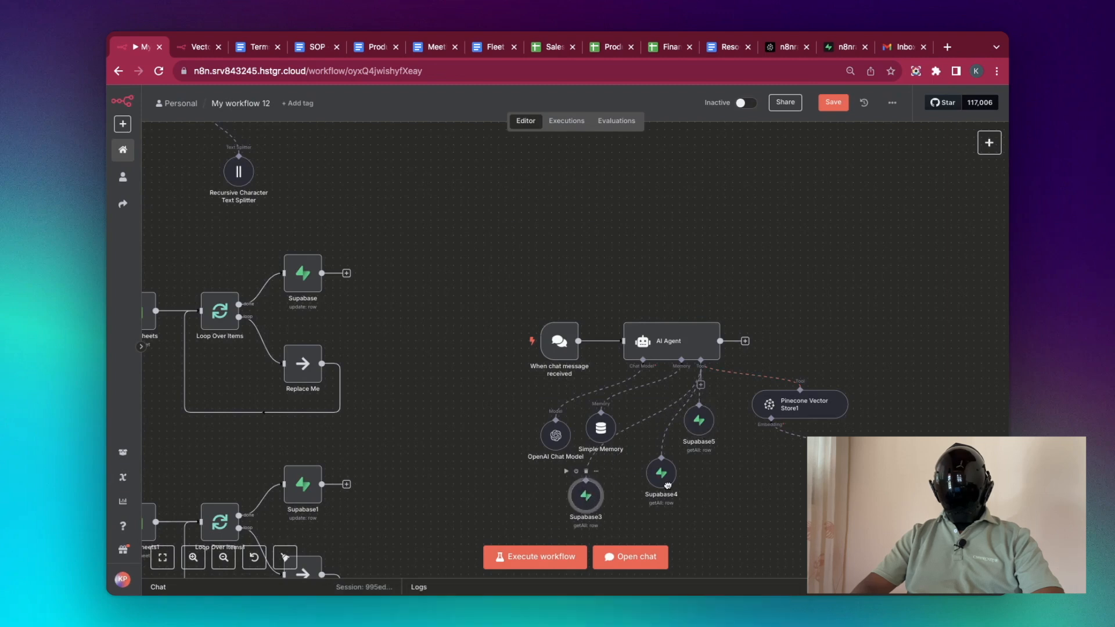
Add Calculator and Think tools to the agent, placing Think beside Supabase5
{"action": "left_click", "coordinate": [701, 385]}
{"action": "type", "text": "cal"}
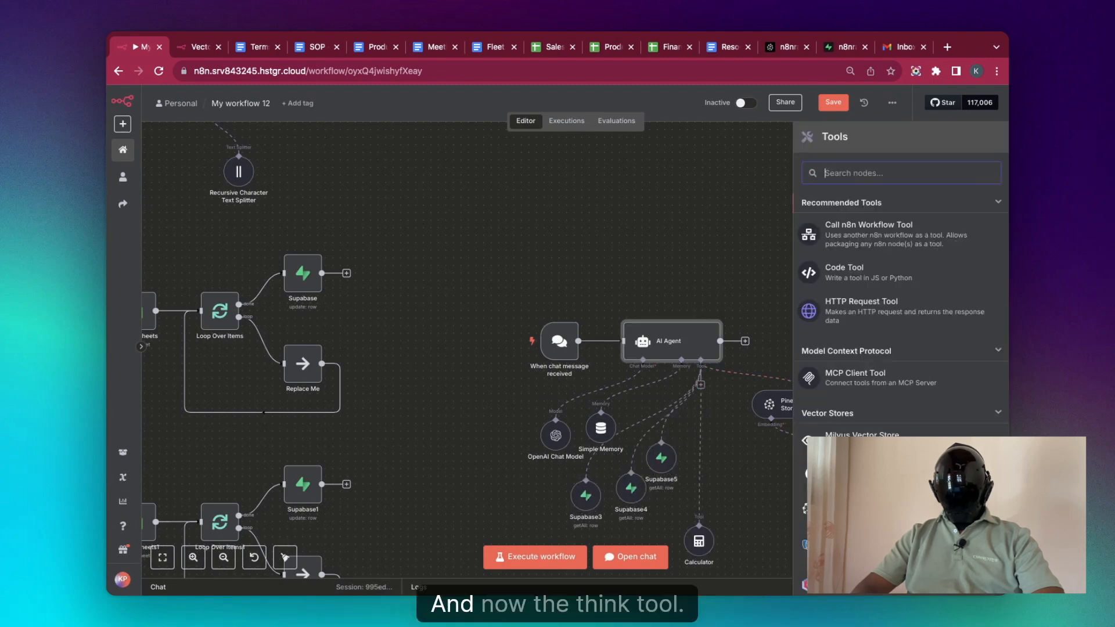
{"action": "type", "text": "think"}
{"action": "key", "text": "Return"}
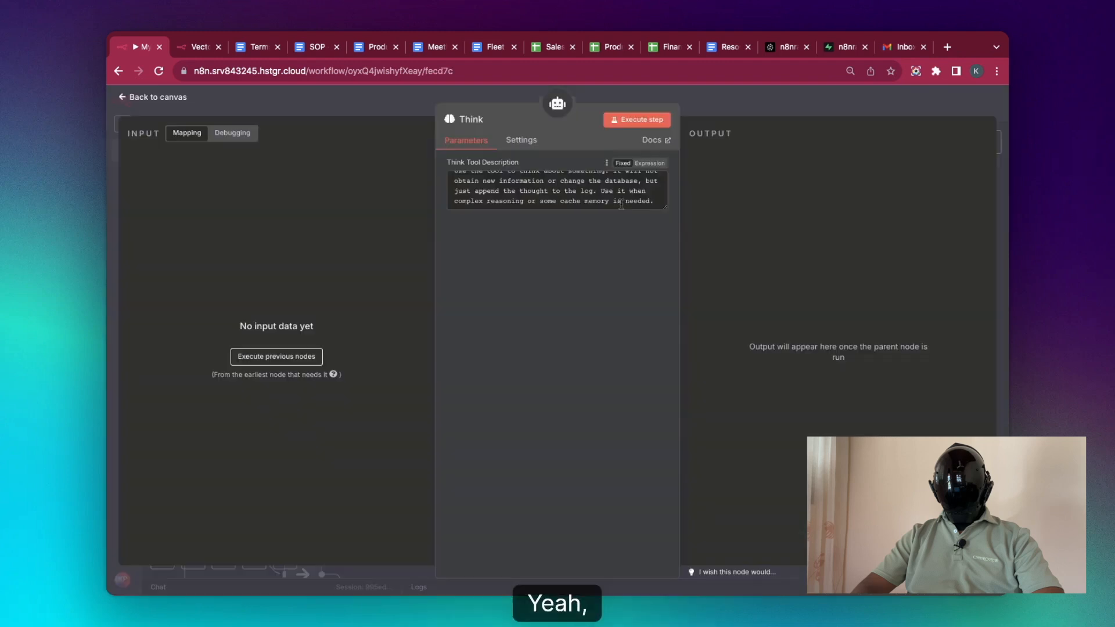
{"action": "scroll", "coordinate": [457, 180], "scroll_direction": "up", "scroll_amount": 1}
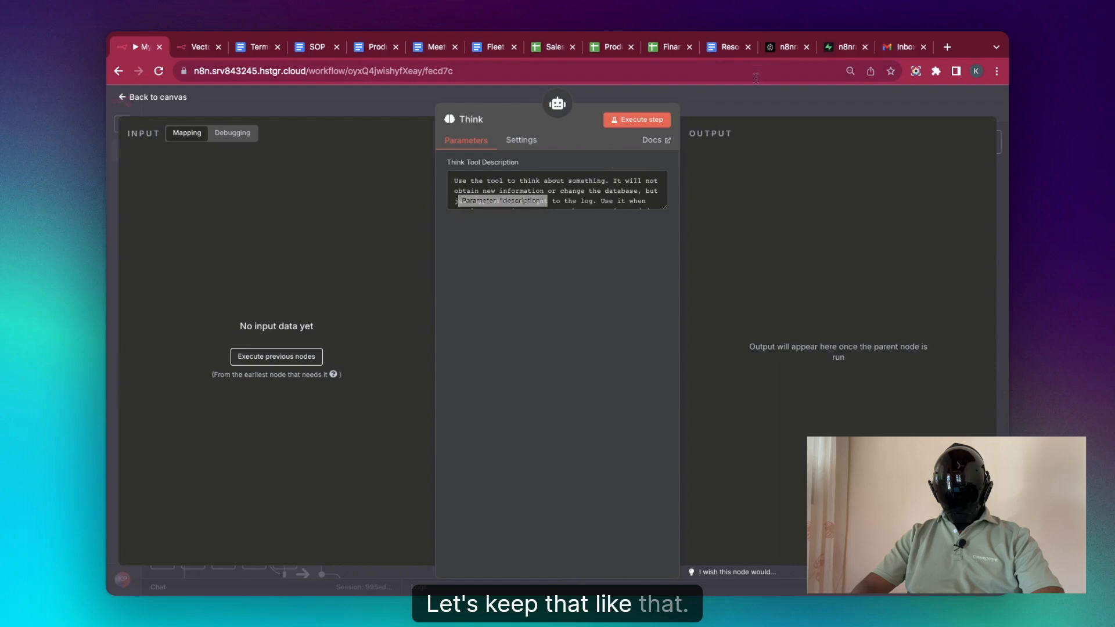
{"action": "left_click", "coordinate": [747, 107]}
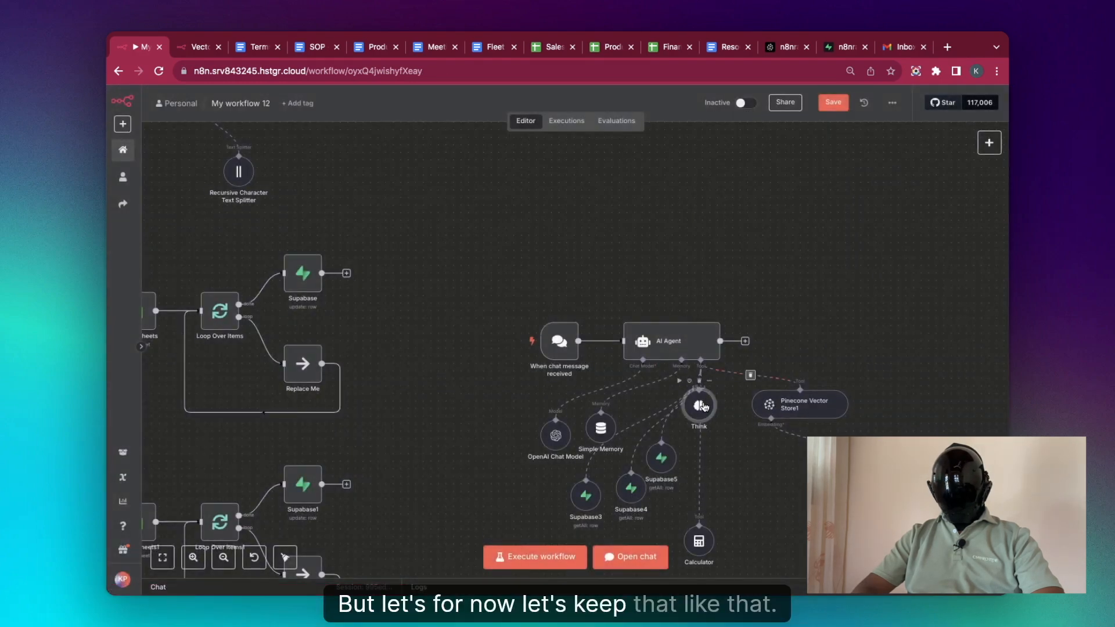
{"action": "left_click_drag", "start_coordinate": [703, 410], "coordinate": [748, 491]}
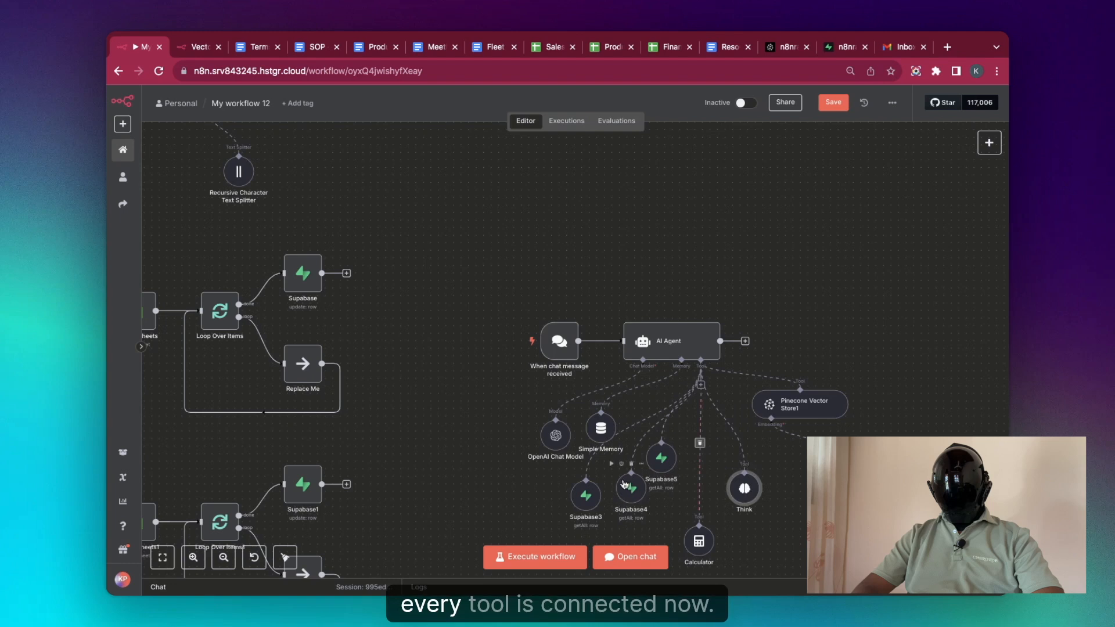
{"action": "scroll", "coordinate": [636, 476], "scroll_direction": "down", "scroll_amount": 2}
{"action": "scroll", "coordinate": [628, 522], "scroll_direction": "up", "scroll_amount": 5}
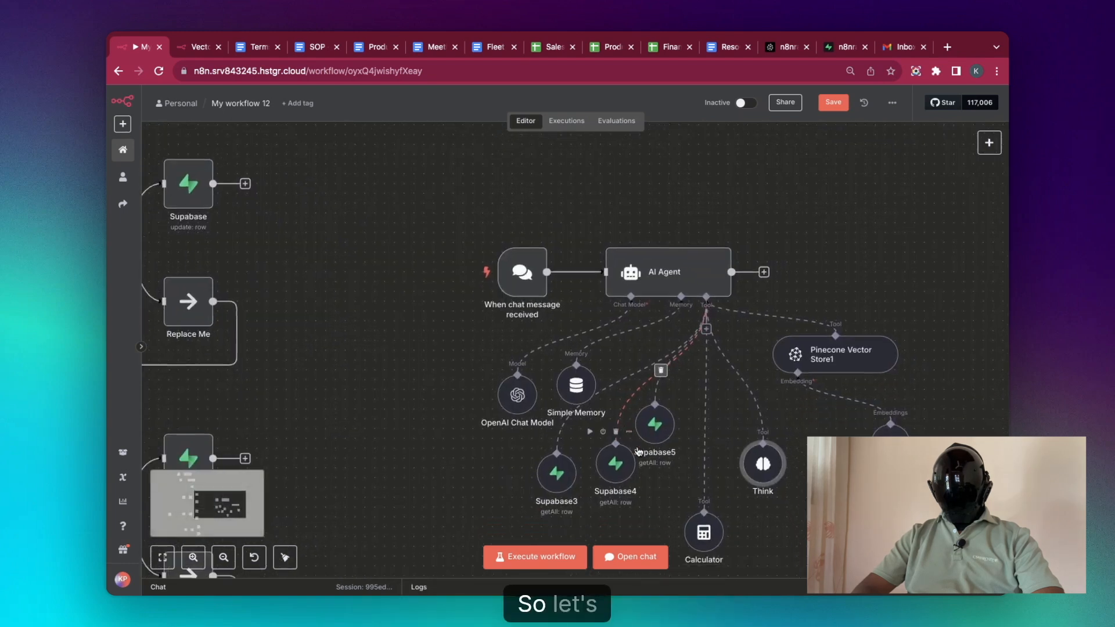
Test the agent by sending 'hi' in the chat
{"action": "left_click", "coordinate": [621, 558]}
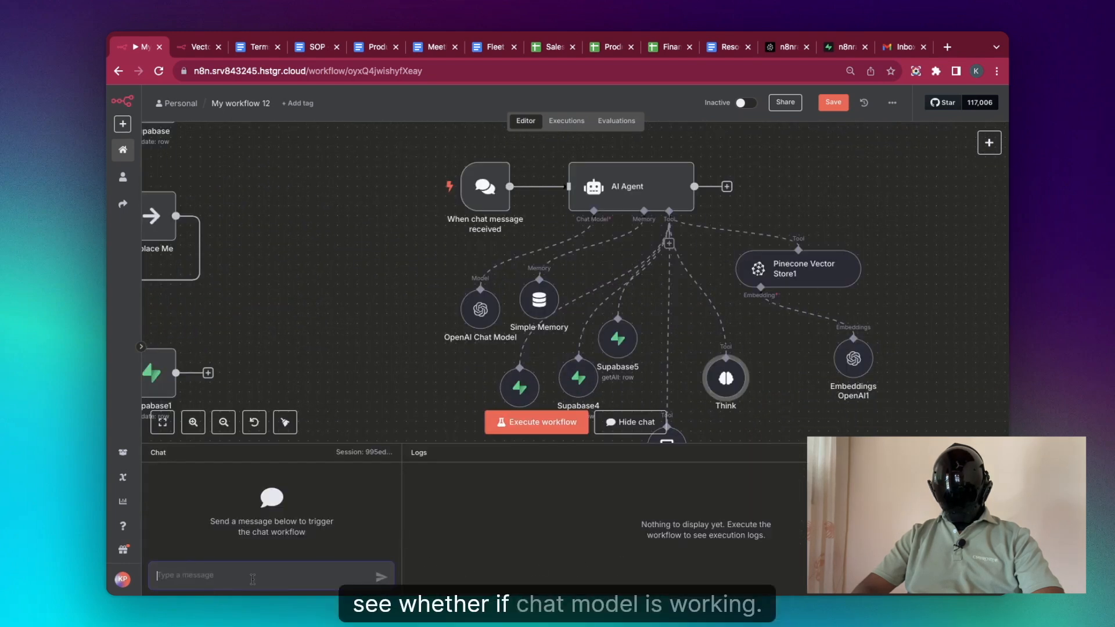
{"action": "type", "text": "hi"}
{"action": "key", "text": "Return"}
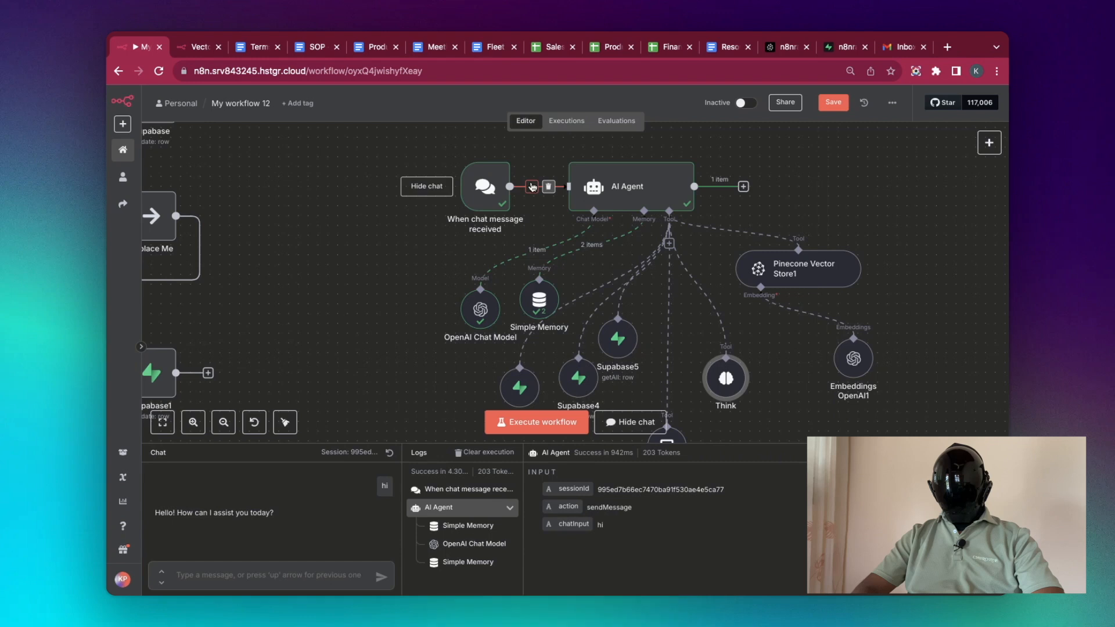
Add an empty System Message option to the AI Agent
{"action": "left_click", "coordinate": [686, 201]}
{"action": "double_click", "coordinate": [686, 201]}
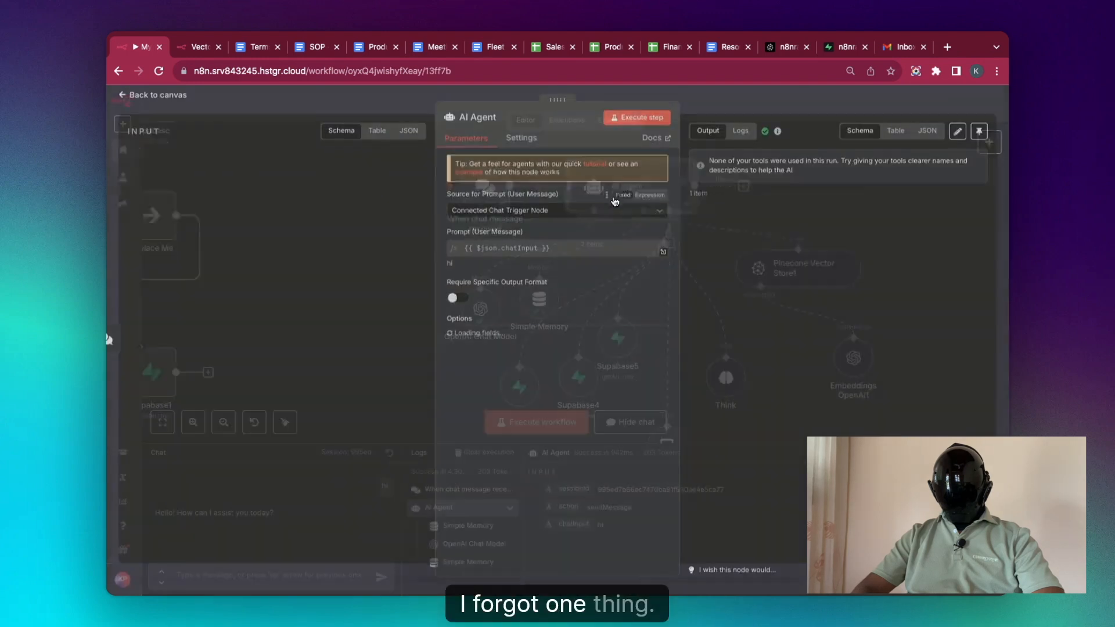
{"action": "left_click", "coordinate": [595, 362]}
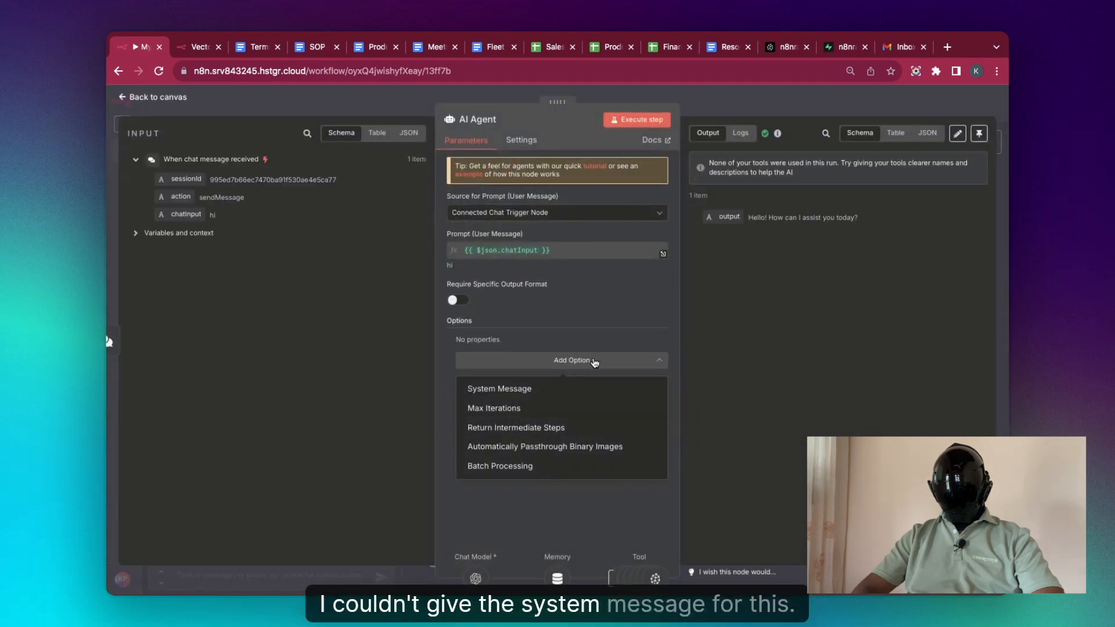
{"action": "left_click", "coordinate": [592, 389]}
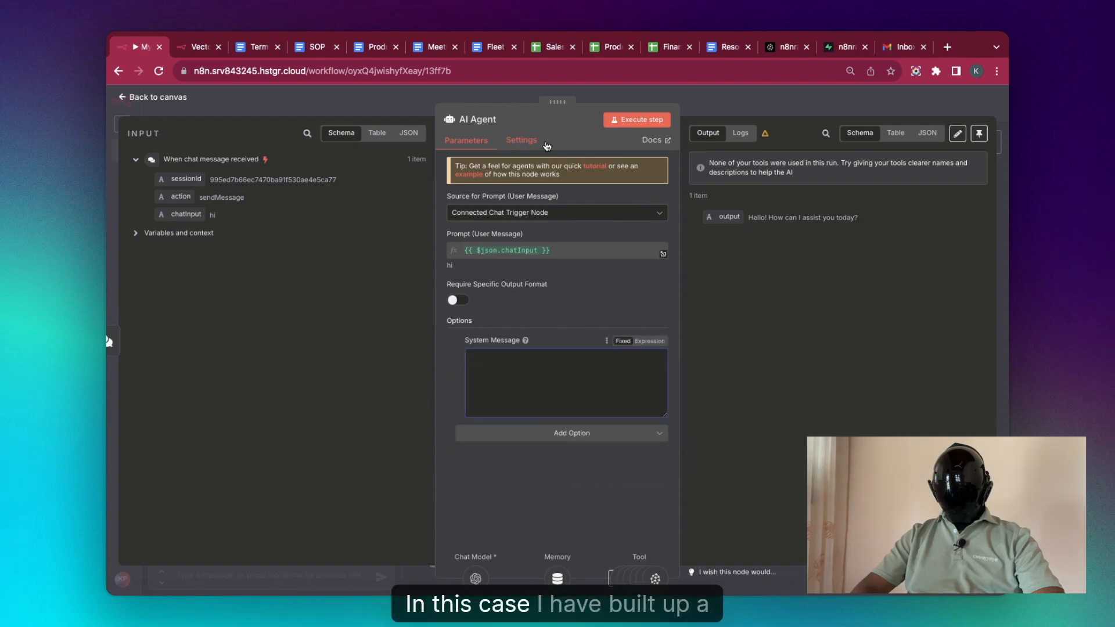
Find the WhatsApp AI Agent Prompt in the Resourses Google Doc and select its text
{"action": "left_click", "coordinate": [720, 47]}
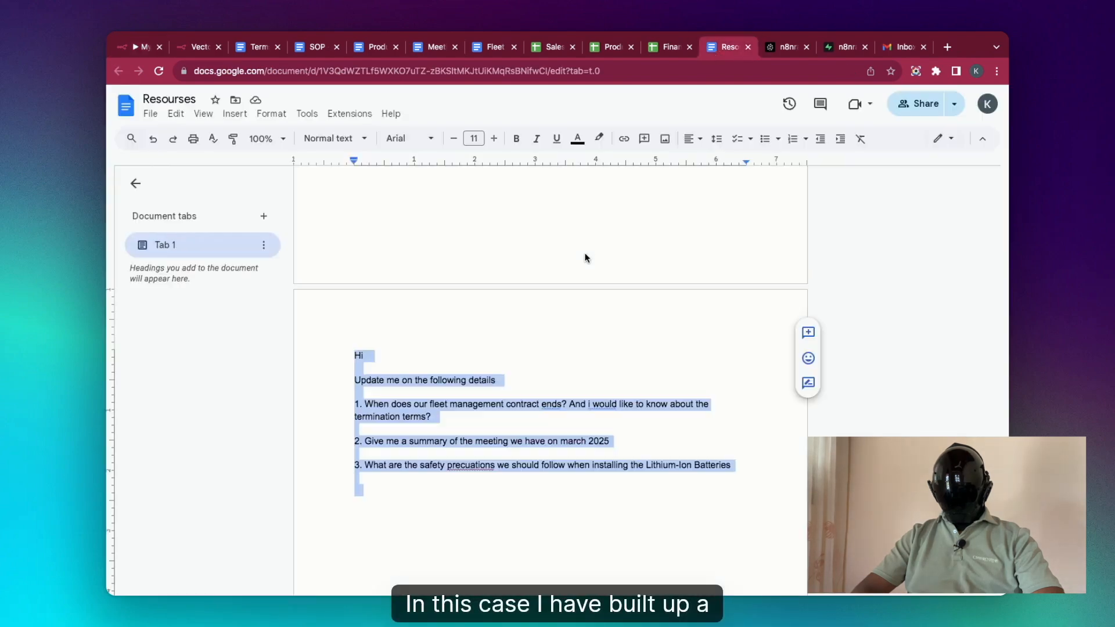
{"action": "scroll", "coordinate": [585, 256], "scroll_direction": "down", "scroll_amount": 15}
{"action": "scroll", "coordinate": [481, 407], "scroll_direction": "down", "scroll_amount": 10}
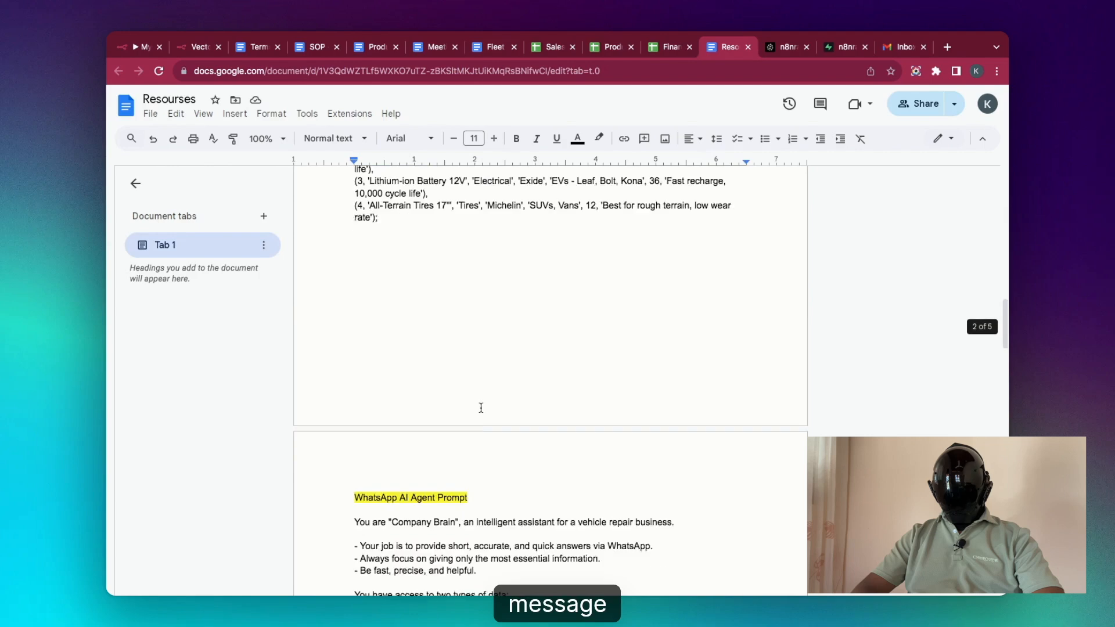
{"action": "left_click_drag", "start_coordinate": [354, 187], "coordinate": [568, 429]}
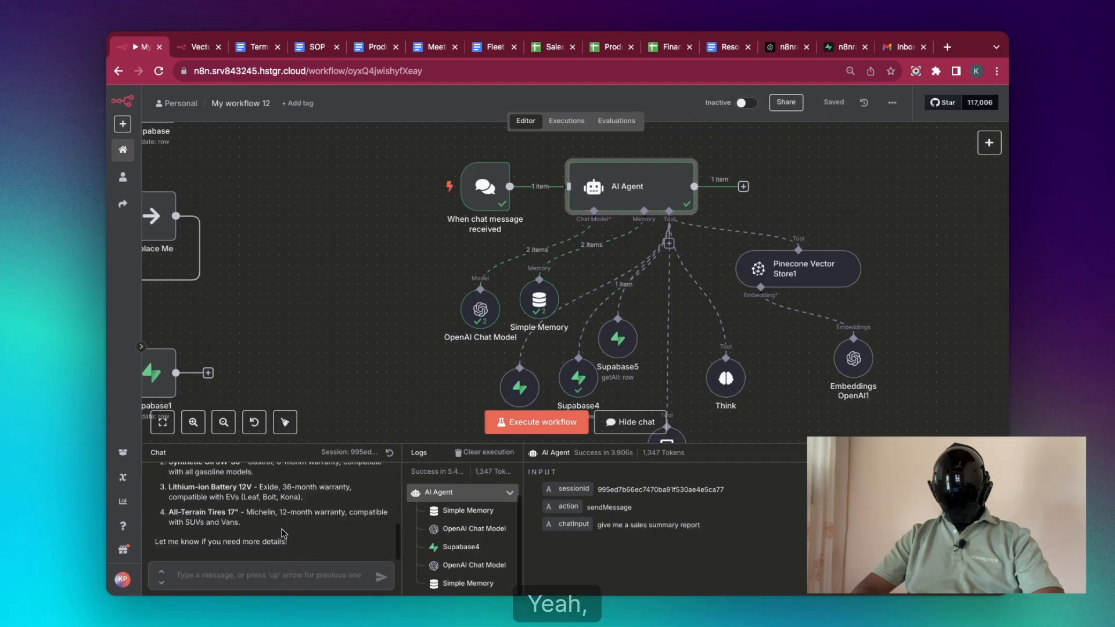
Zoom the canvas to review the agent's 'give me a sales summary report' run via Supabase4
{"action": "scroll", "coordinate": [282, 533], "scroll_direction": "up", "scroll_amount": 5}
{"action": "scroll", "coordinate": [378, 232], "scroll_direction": "down", "scroll_amount": 3}
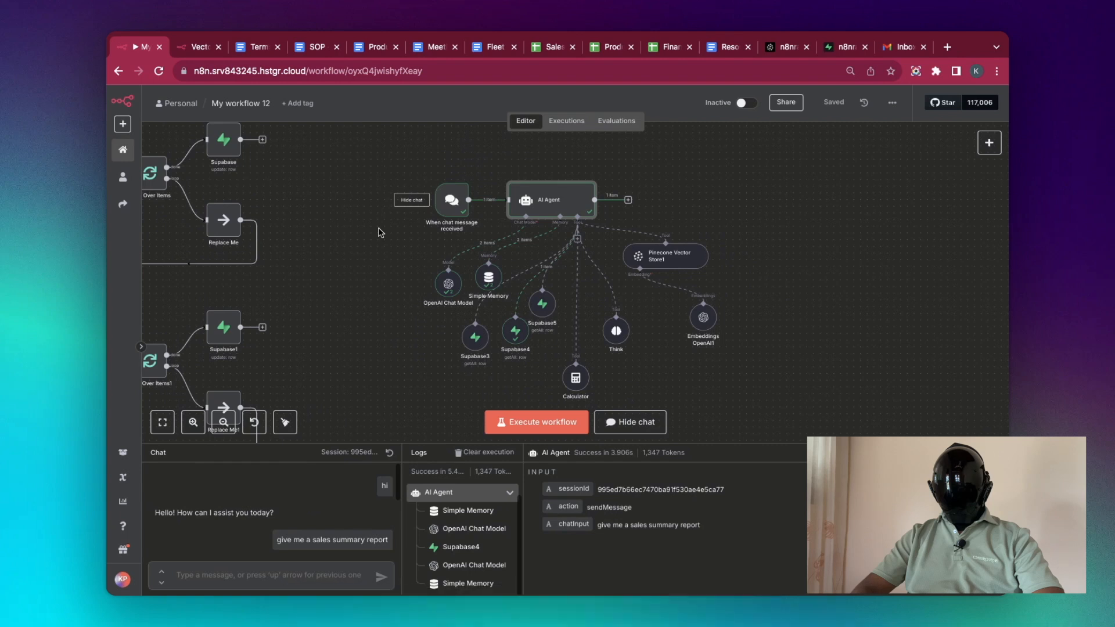
{"action": "scroll", "coordinate": [378, 232], "scroll_direction": "down", "scroll_amount": 5}
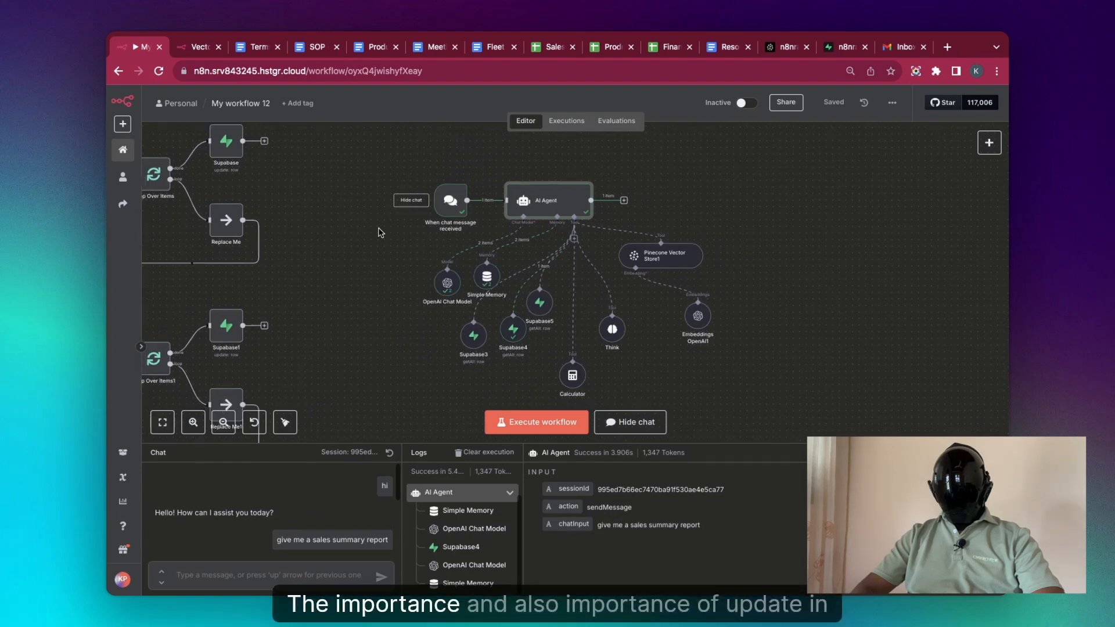